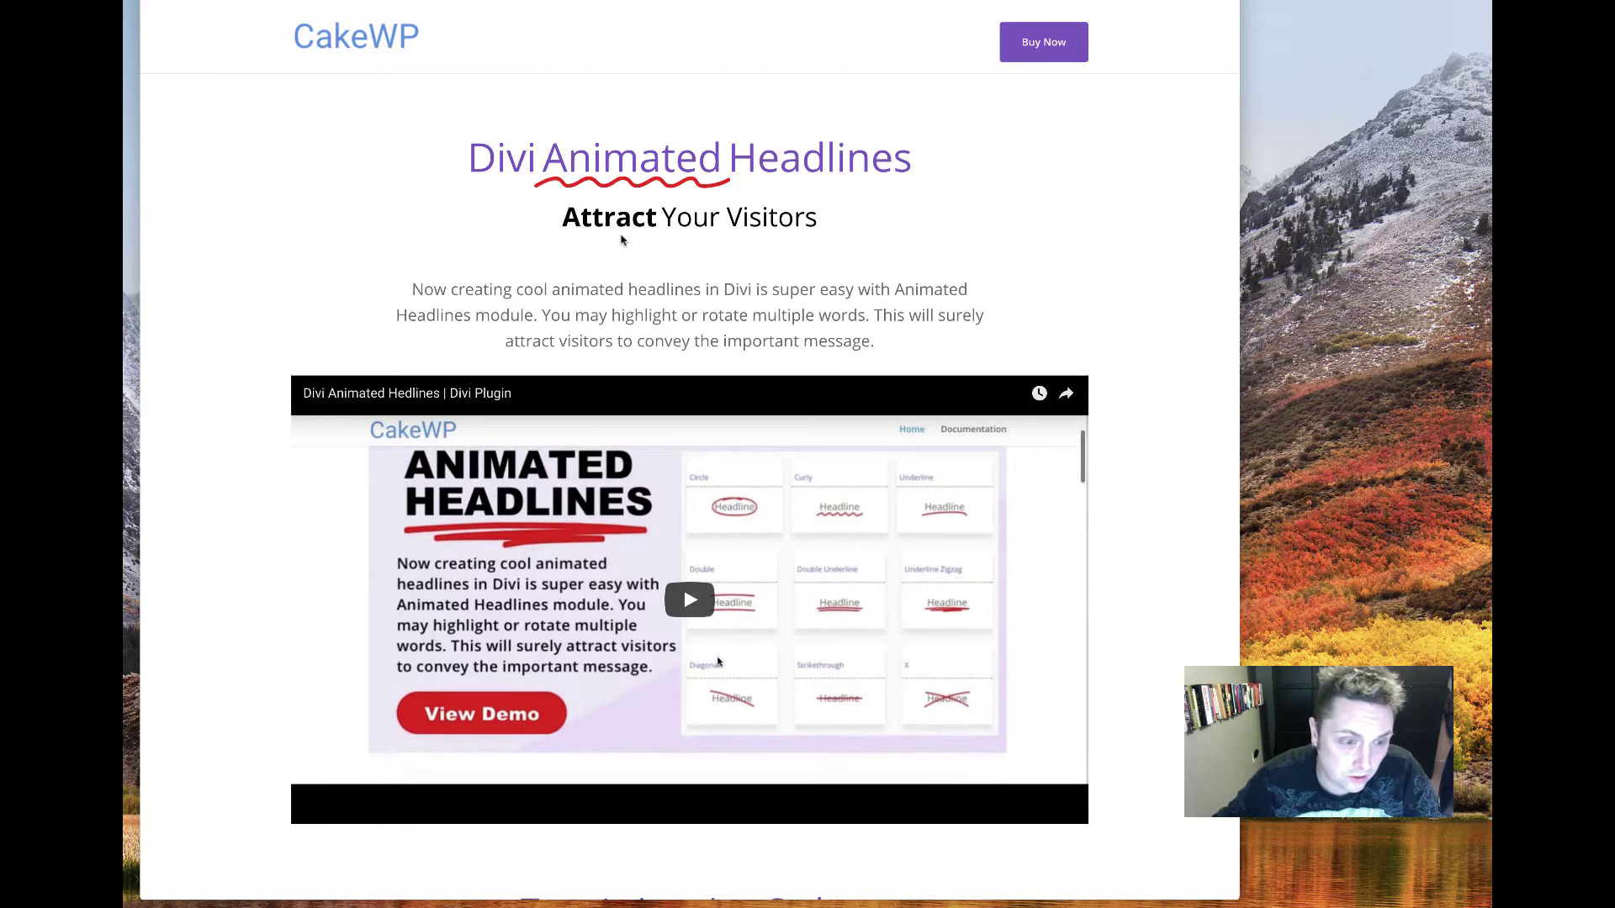
scroll(621, 240, "down", 3)
scroll(621, 241, "down", 3)
scroll(621, 239, "down", 2)
scroll(620, 244, "down", 2)
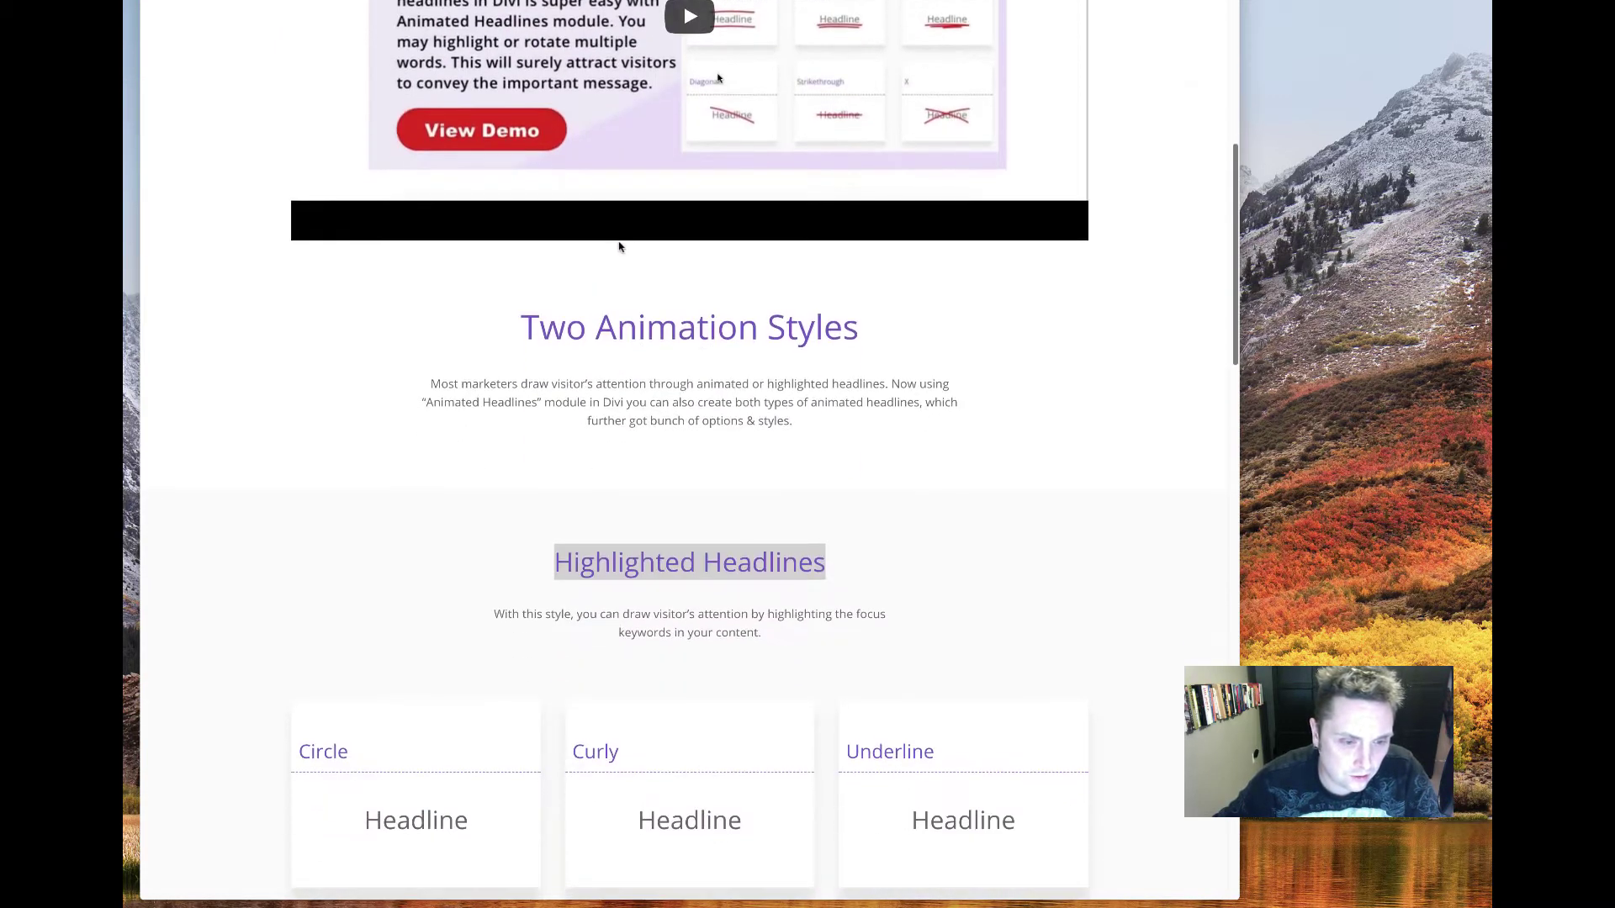
scroll(620, 246, "down", 3)
scroll(616, 249, "down", 1)
scroll(612, 252, "down", 3)
scroll(602, 259, "down", 3)
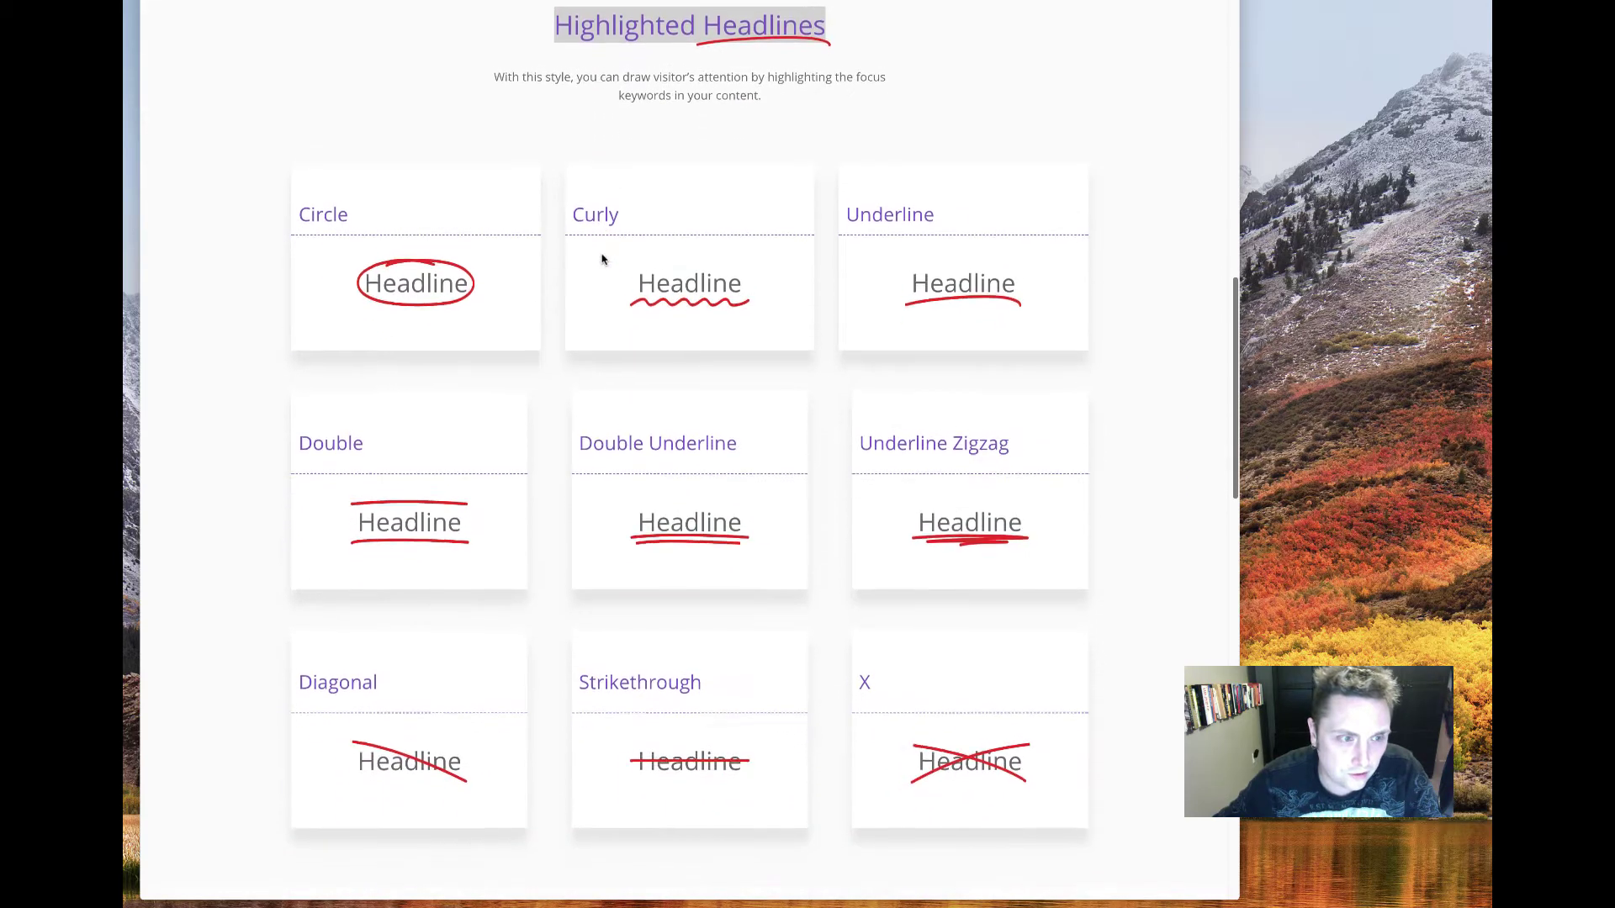
scroll(602, 259, "down", 2)
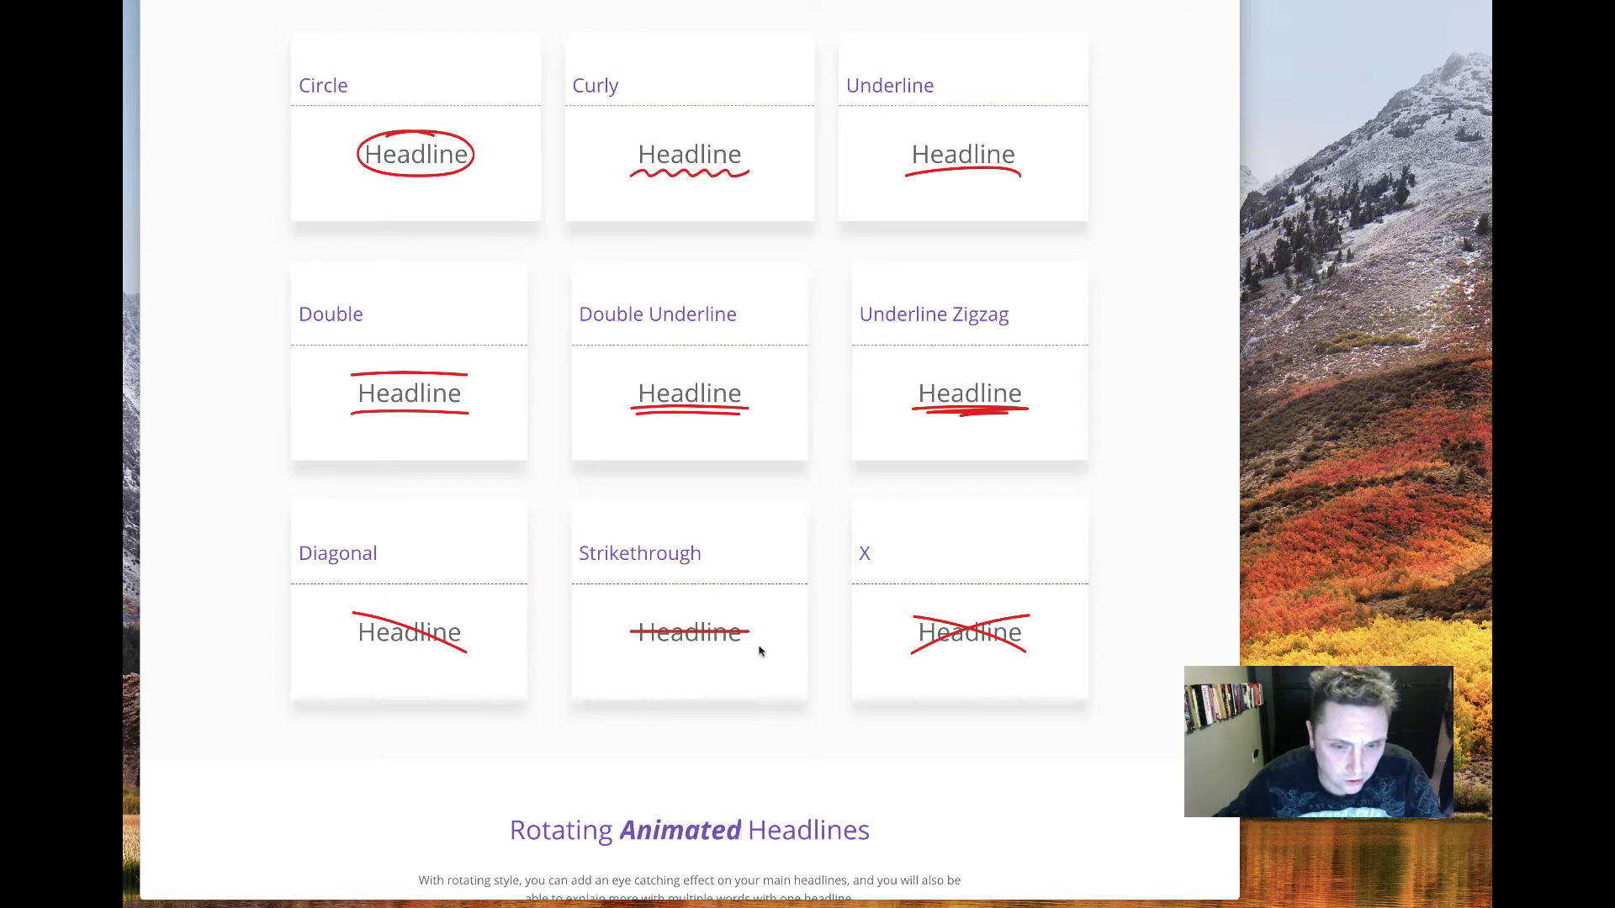
scroll(533, 574, "down", 3)
scroll(519, 569, "down", 3)
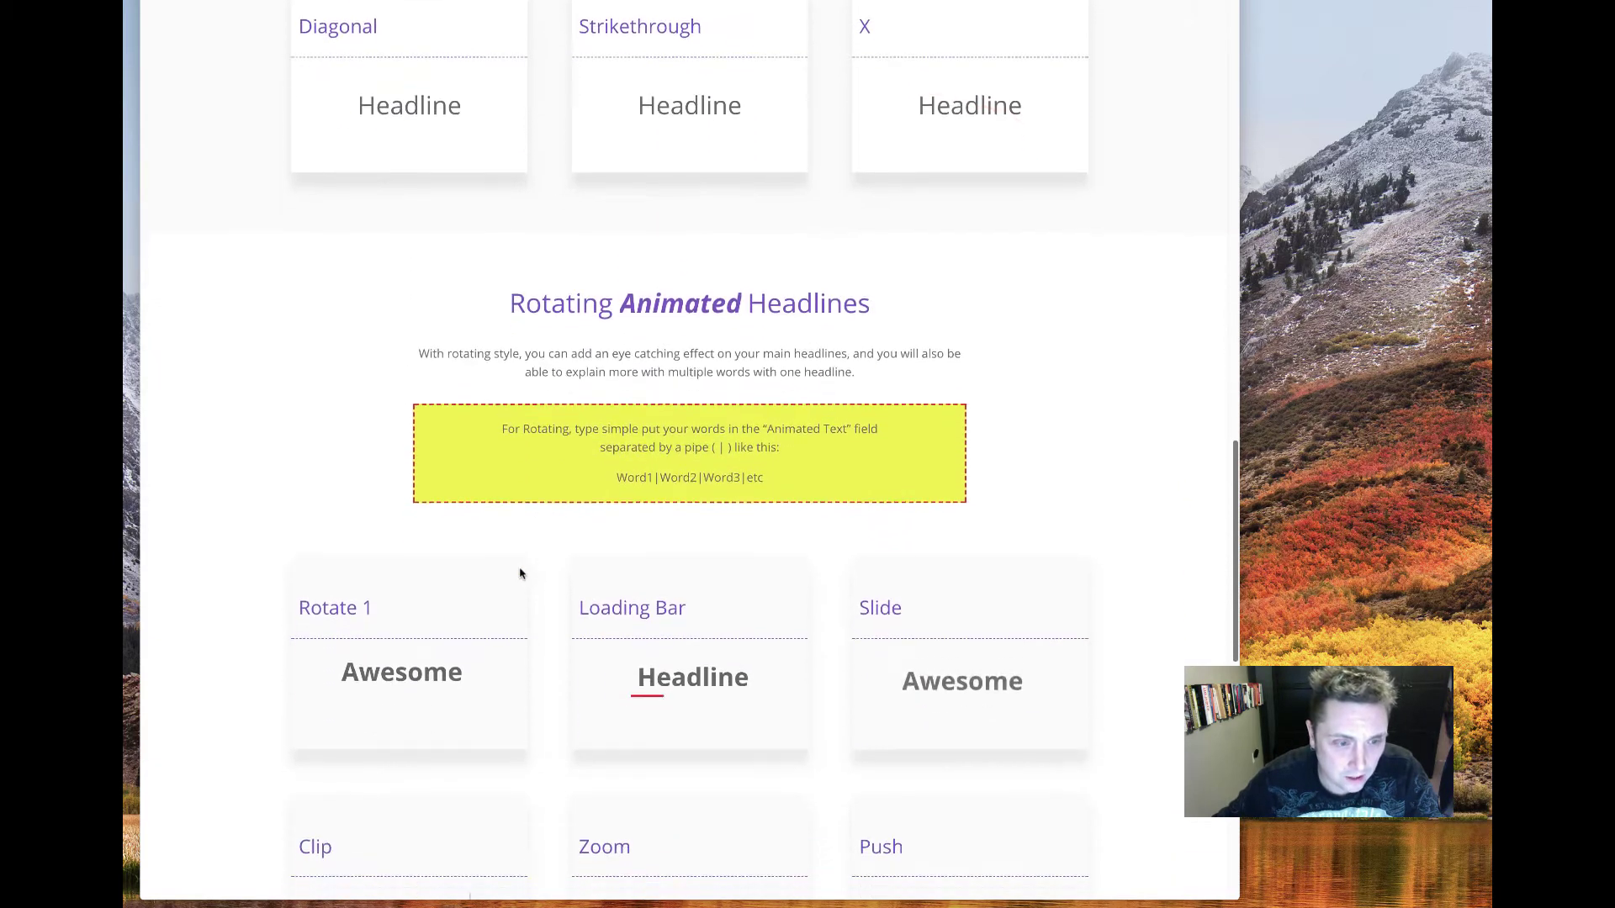
scroll(443, 551, "down", 2)
scroll(443, 550, "down", 1)
scroll(416, 433, "down", 2)
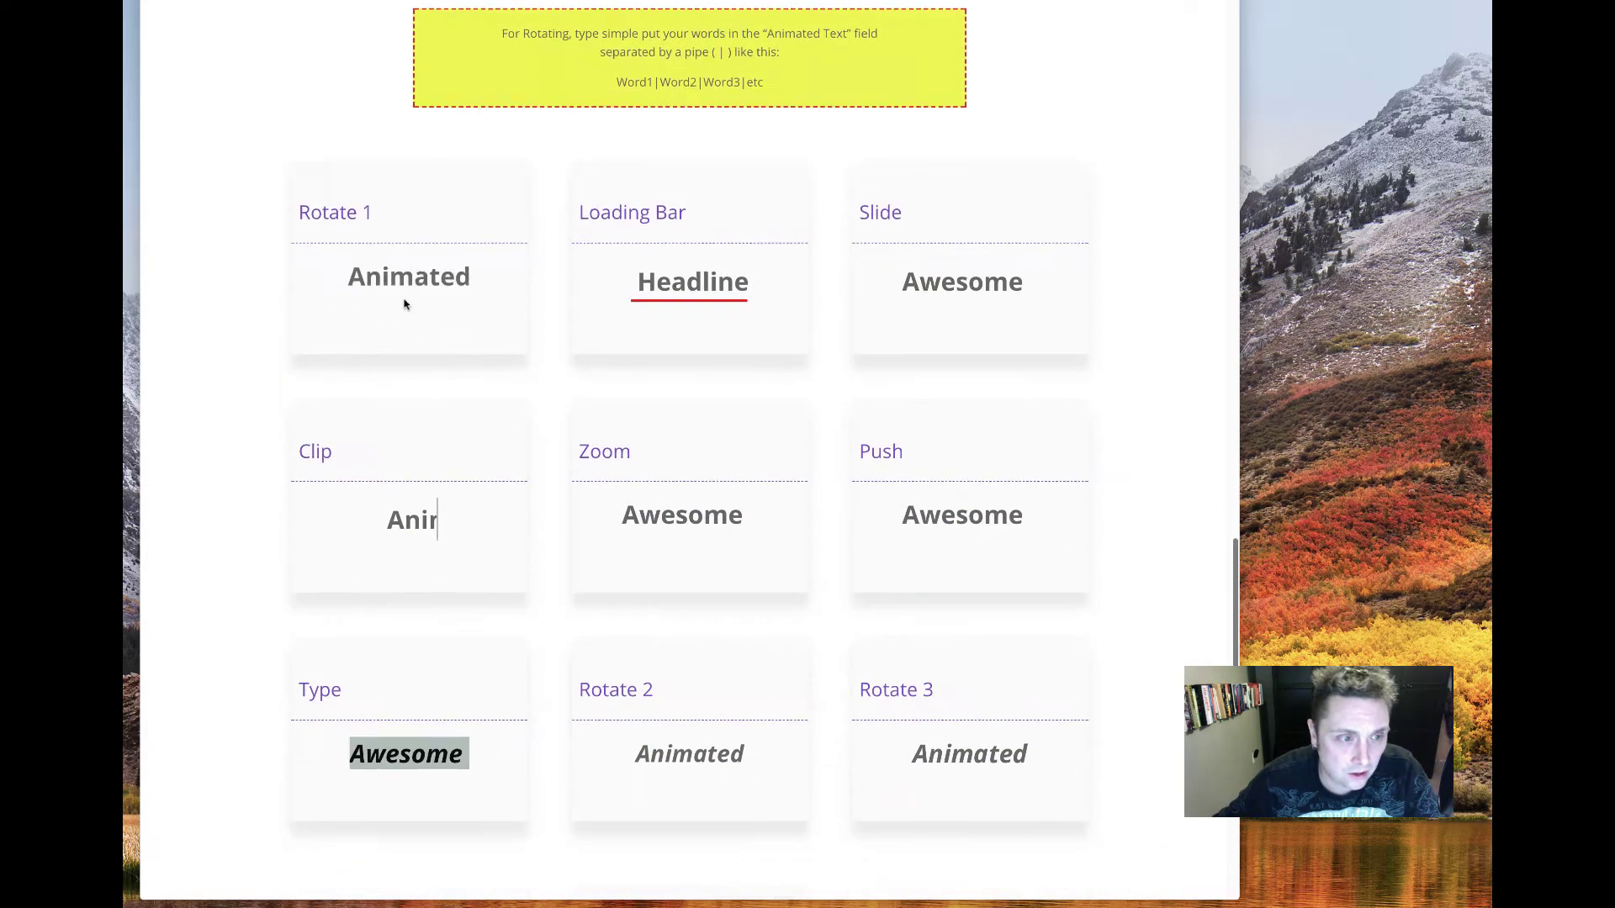
scroll(481, 352, "down", 1)
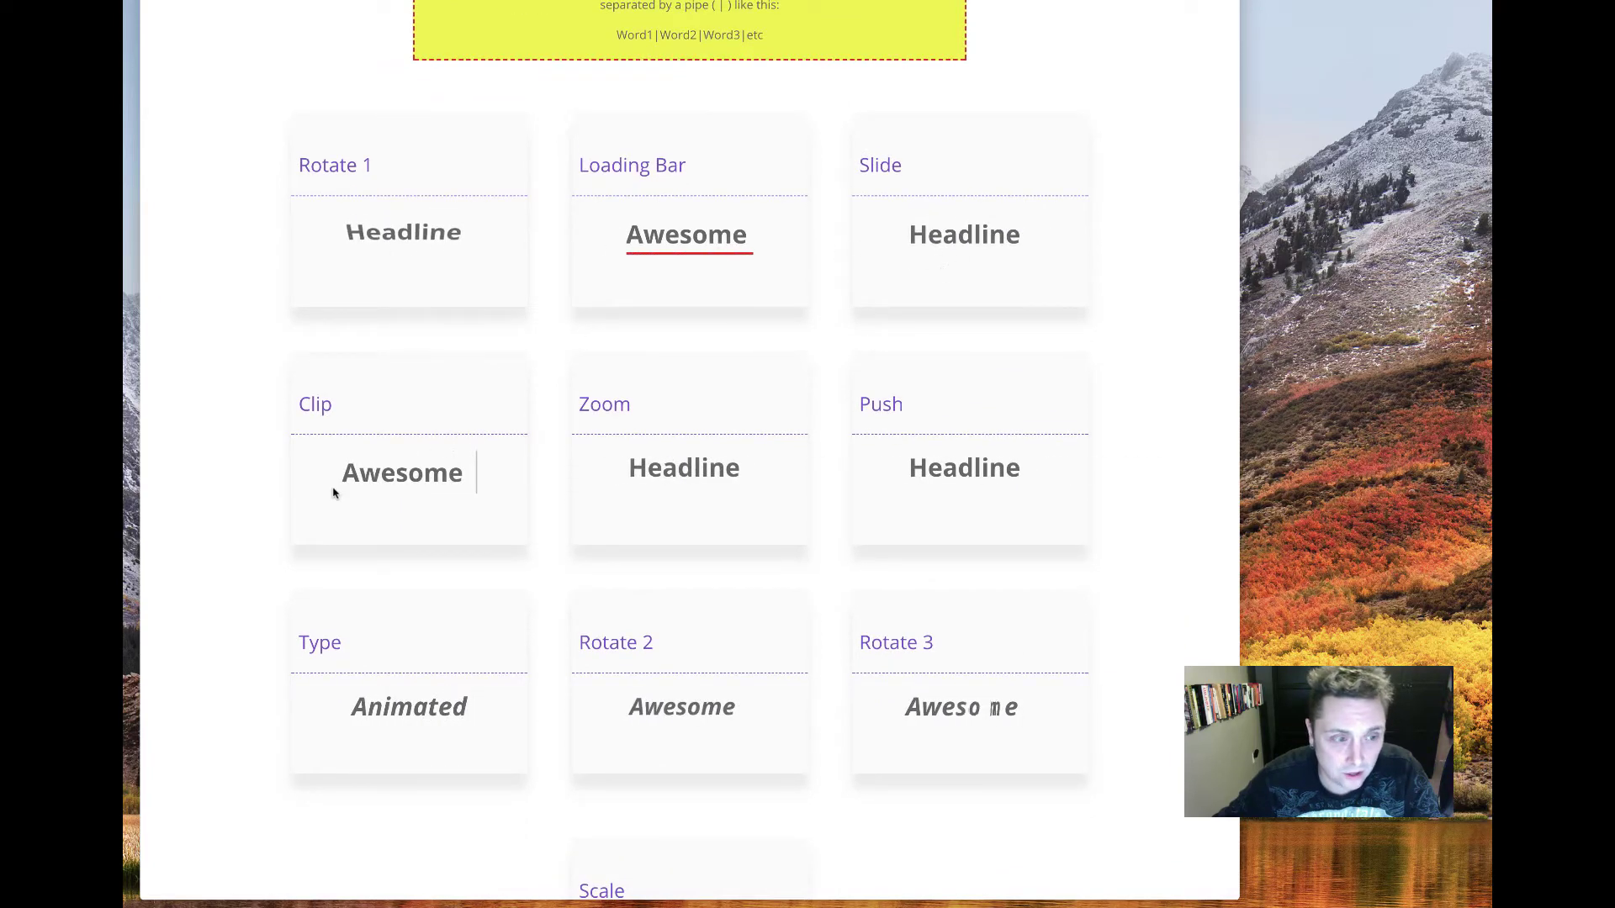
scroll(480, 577, "down", 2)
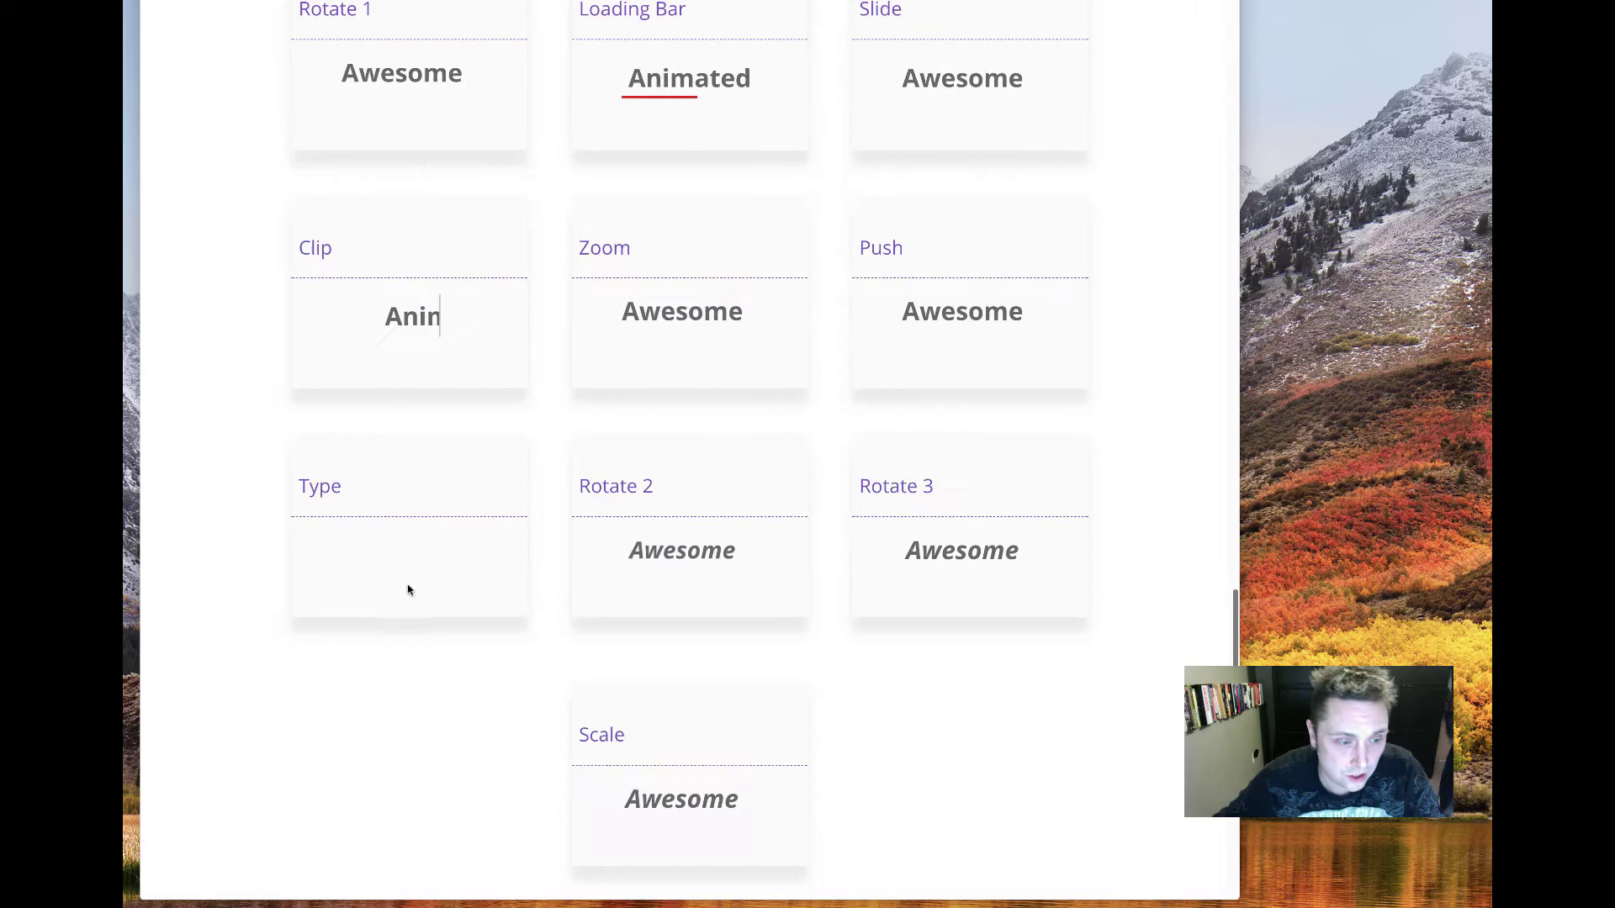
scroll(408, 587, "down", 1)
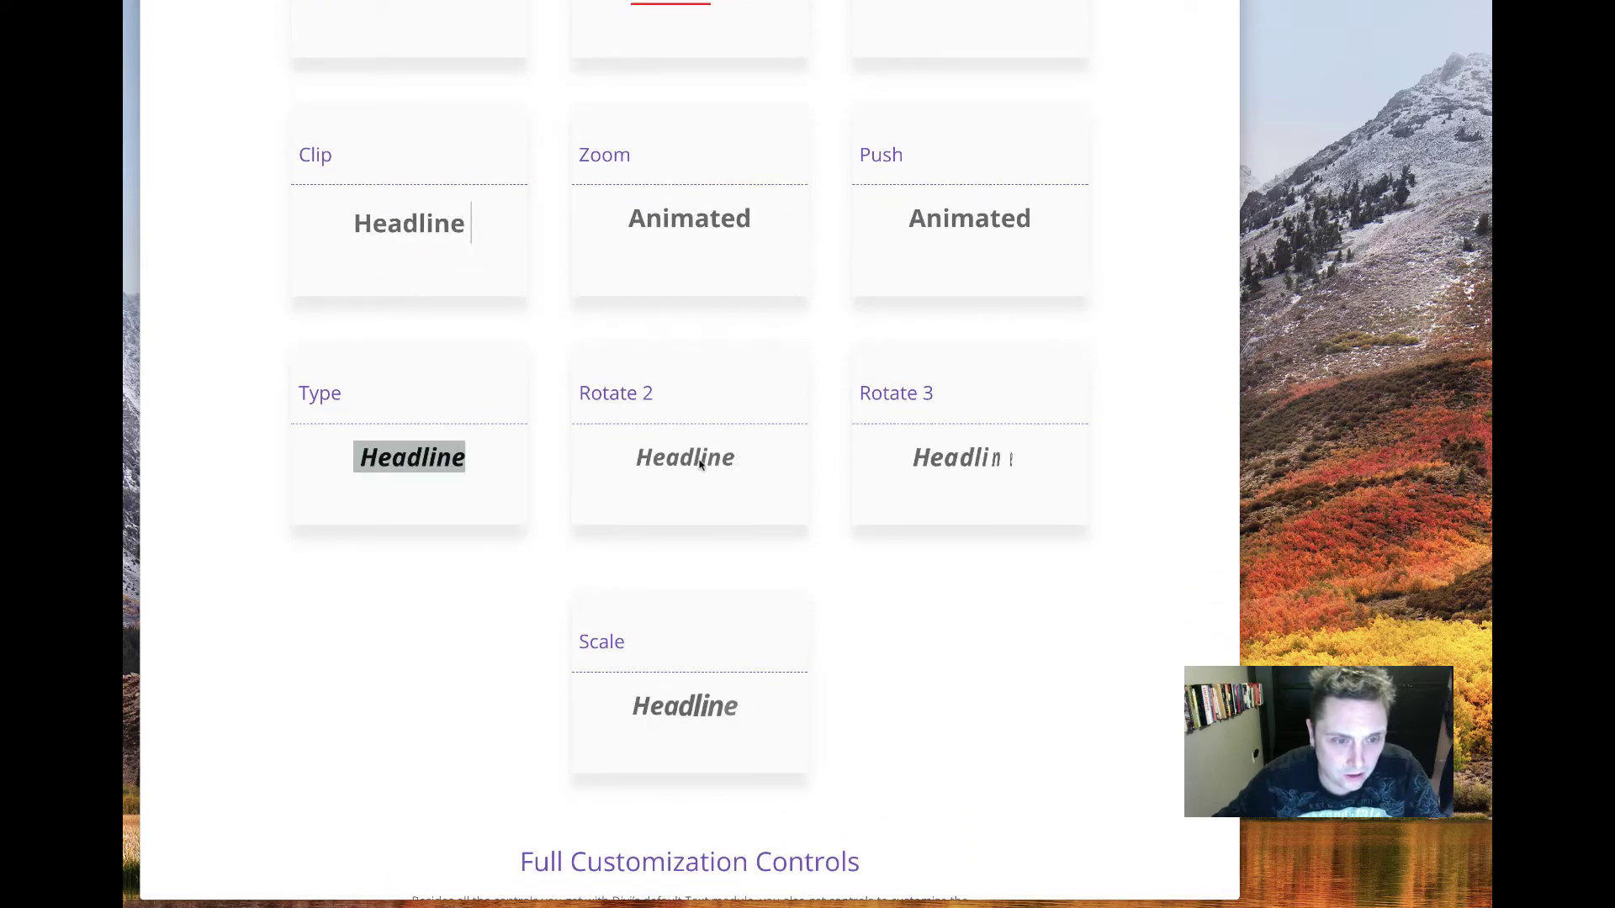
scroll(603, 584, "down", 2)
scroll(570, 606, "down", 1)
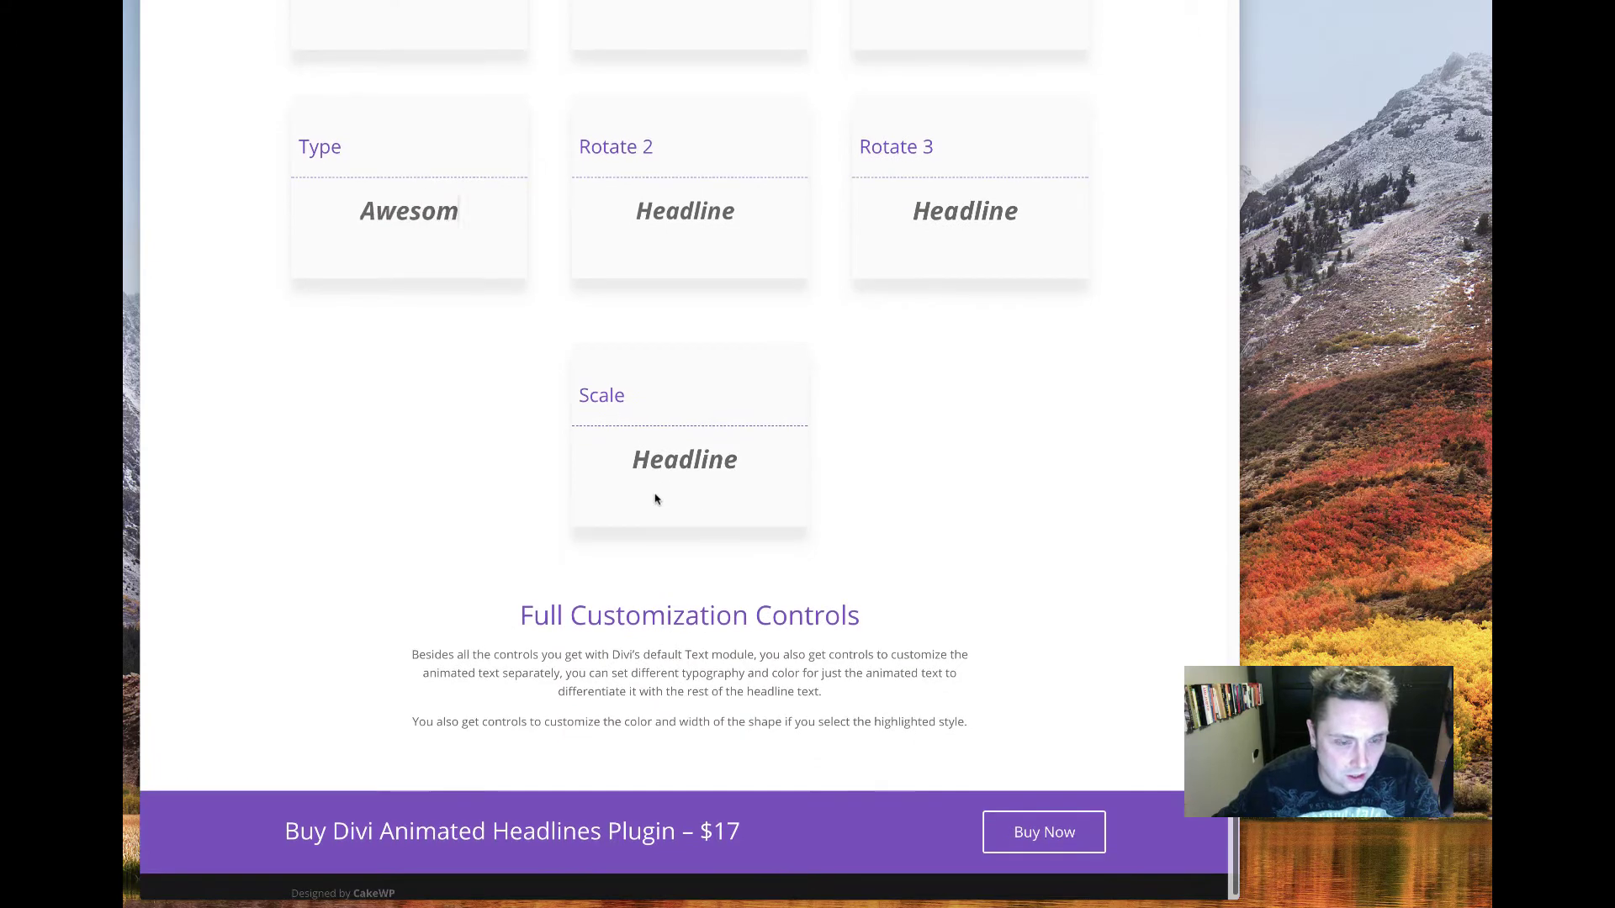
scroll(635, 485, "down", 1)
scroll(635, 487, "up", 2)
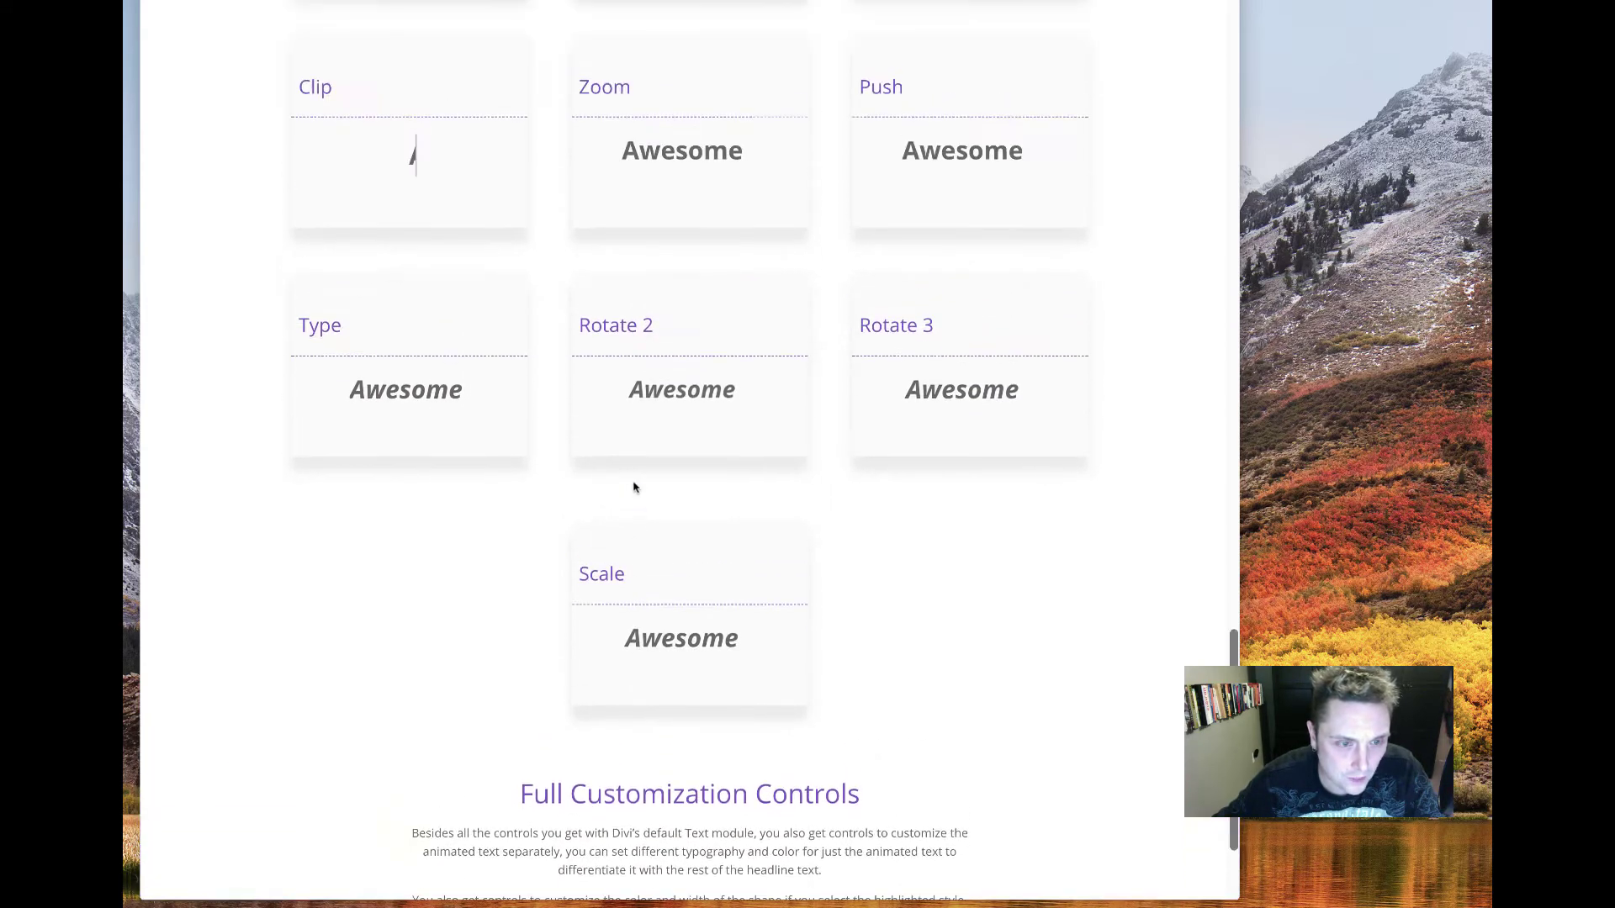
scroll(635, 487, "up", 2)
scroll(605, 495, "up", 1)
scroll(568, 498, "up", 3)
scroll(568, 495, "up", 5)
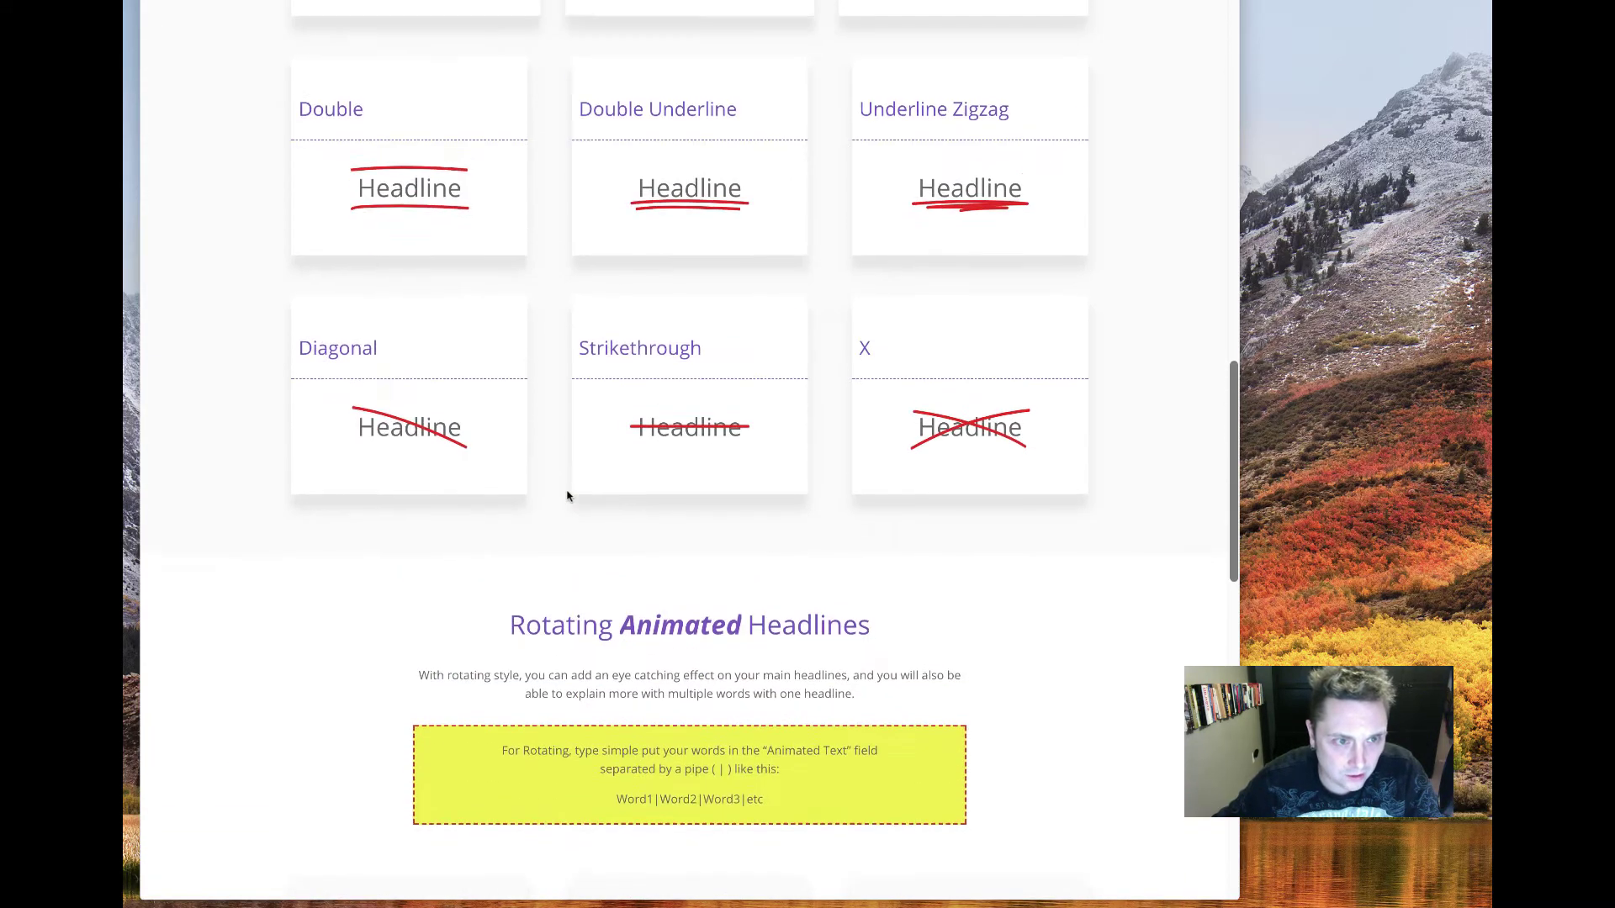
scroll(429, 433, "up", 2)
scroll(421, 440, "up", 6)
scroll(423, 442, "down", 4)
scroll(422, 441, "down", 3)
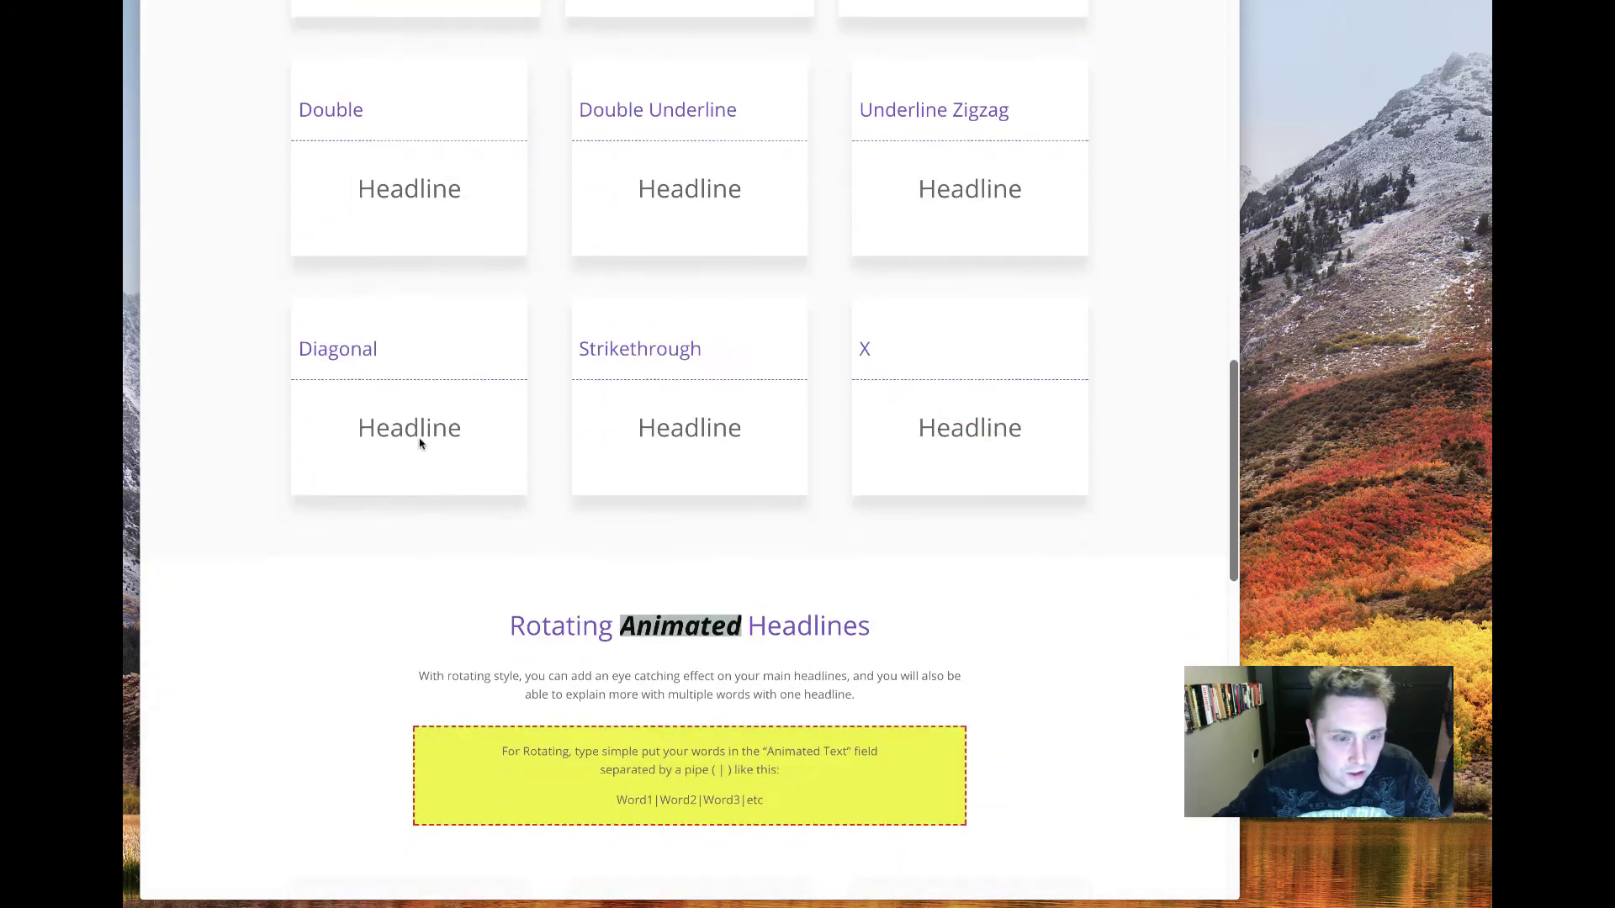
scroll(418, 437, "up", 5)
scroll(418, 442, "down", 7)
scroll(418, 444, "down", 2)
scroll(418, 445, "down", 3)
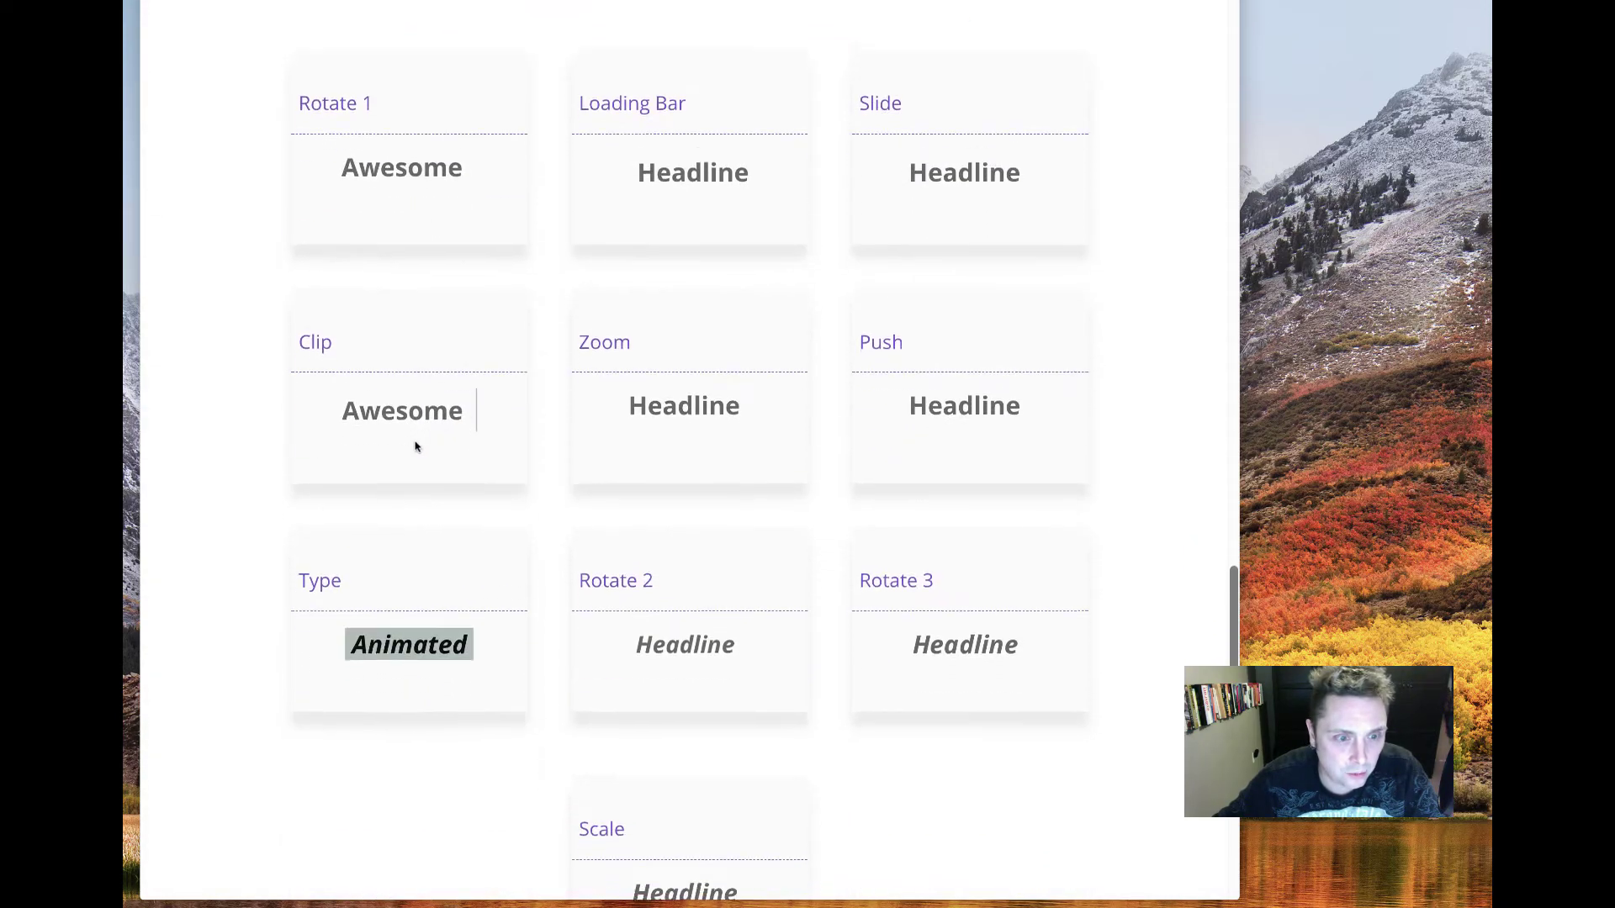
scroll(443, 426, "down", 1)
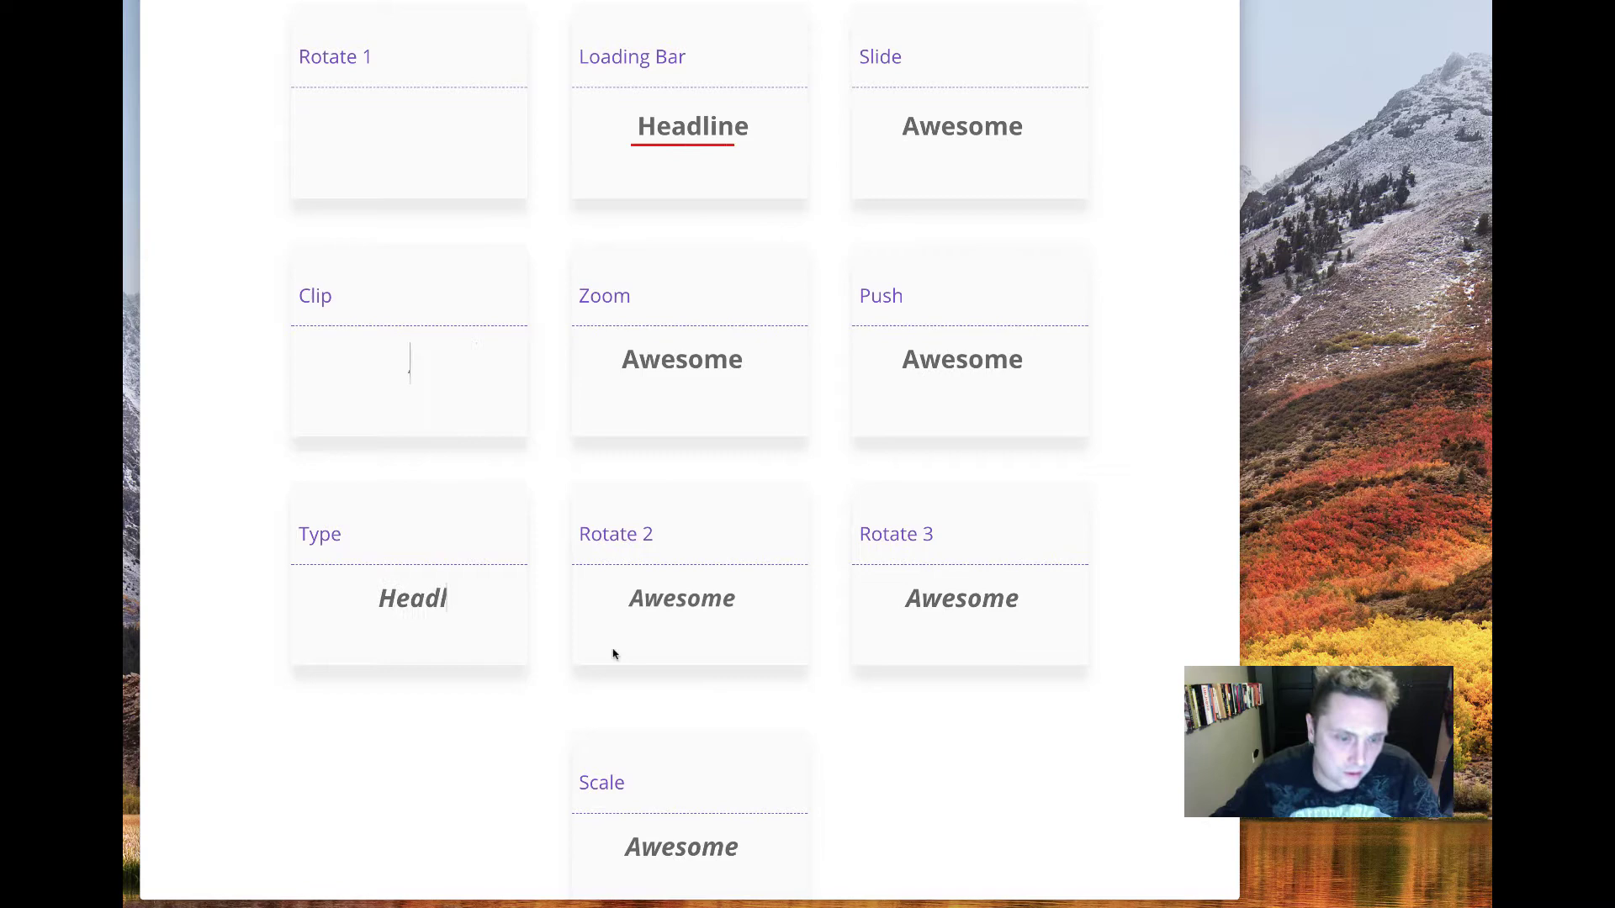
scroll(609, 656, "down", 1)
scroll(605, 652, "down", 3)
scroll(593, 652, "up", 1)
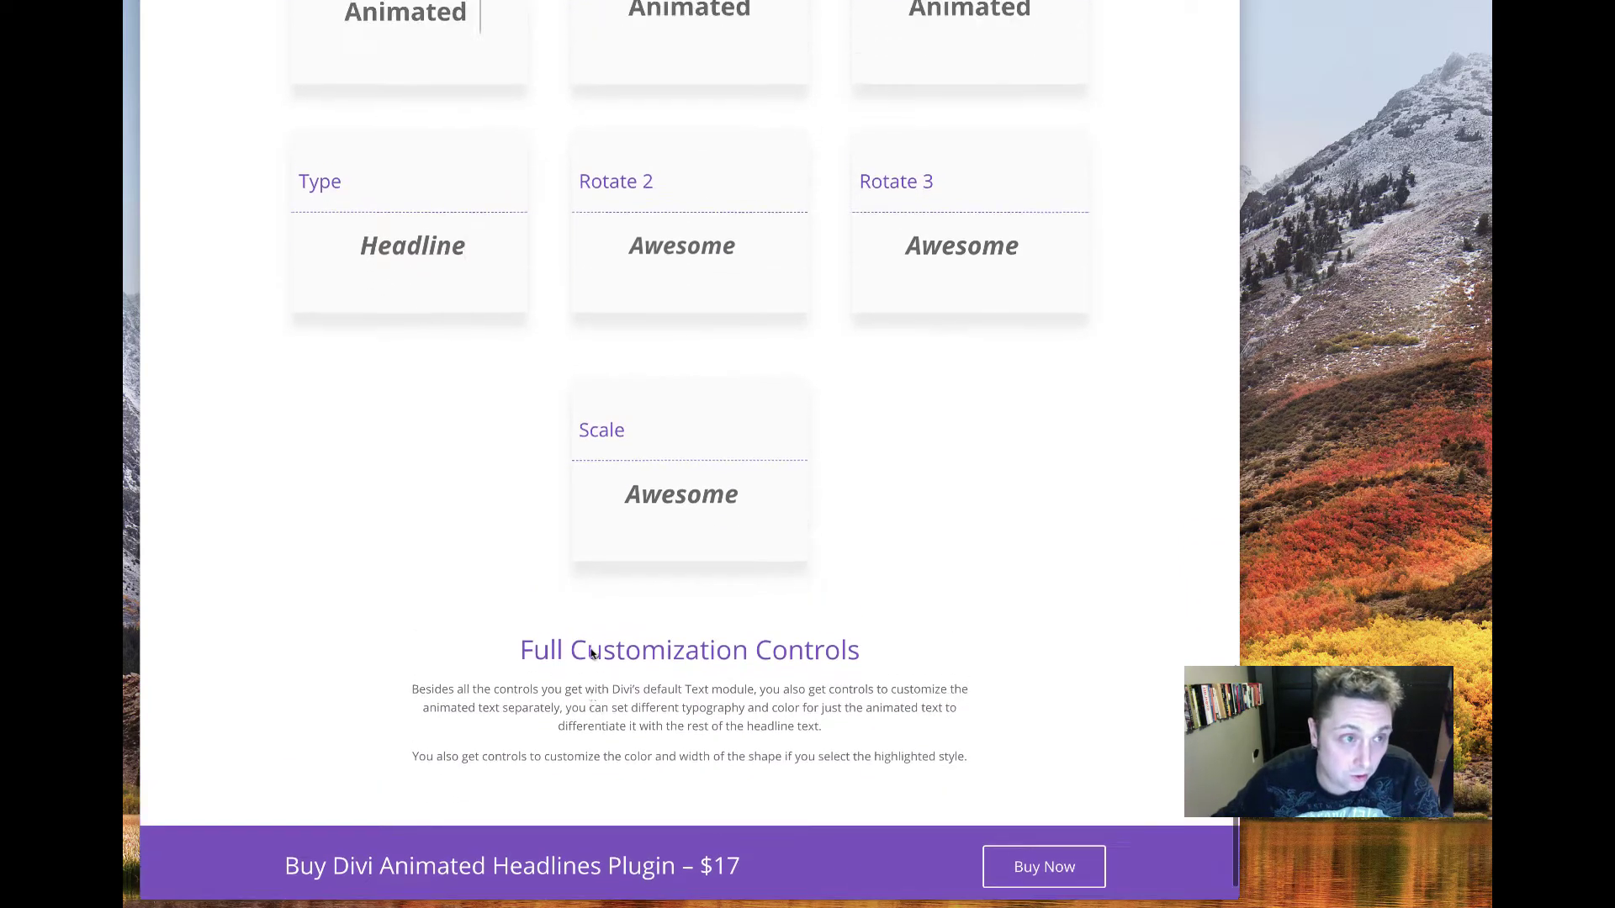
scroll(543, 606, "up", 4)
scroll(498, 584, "up", 1)
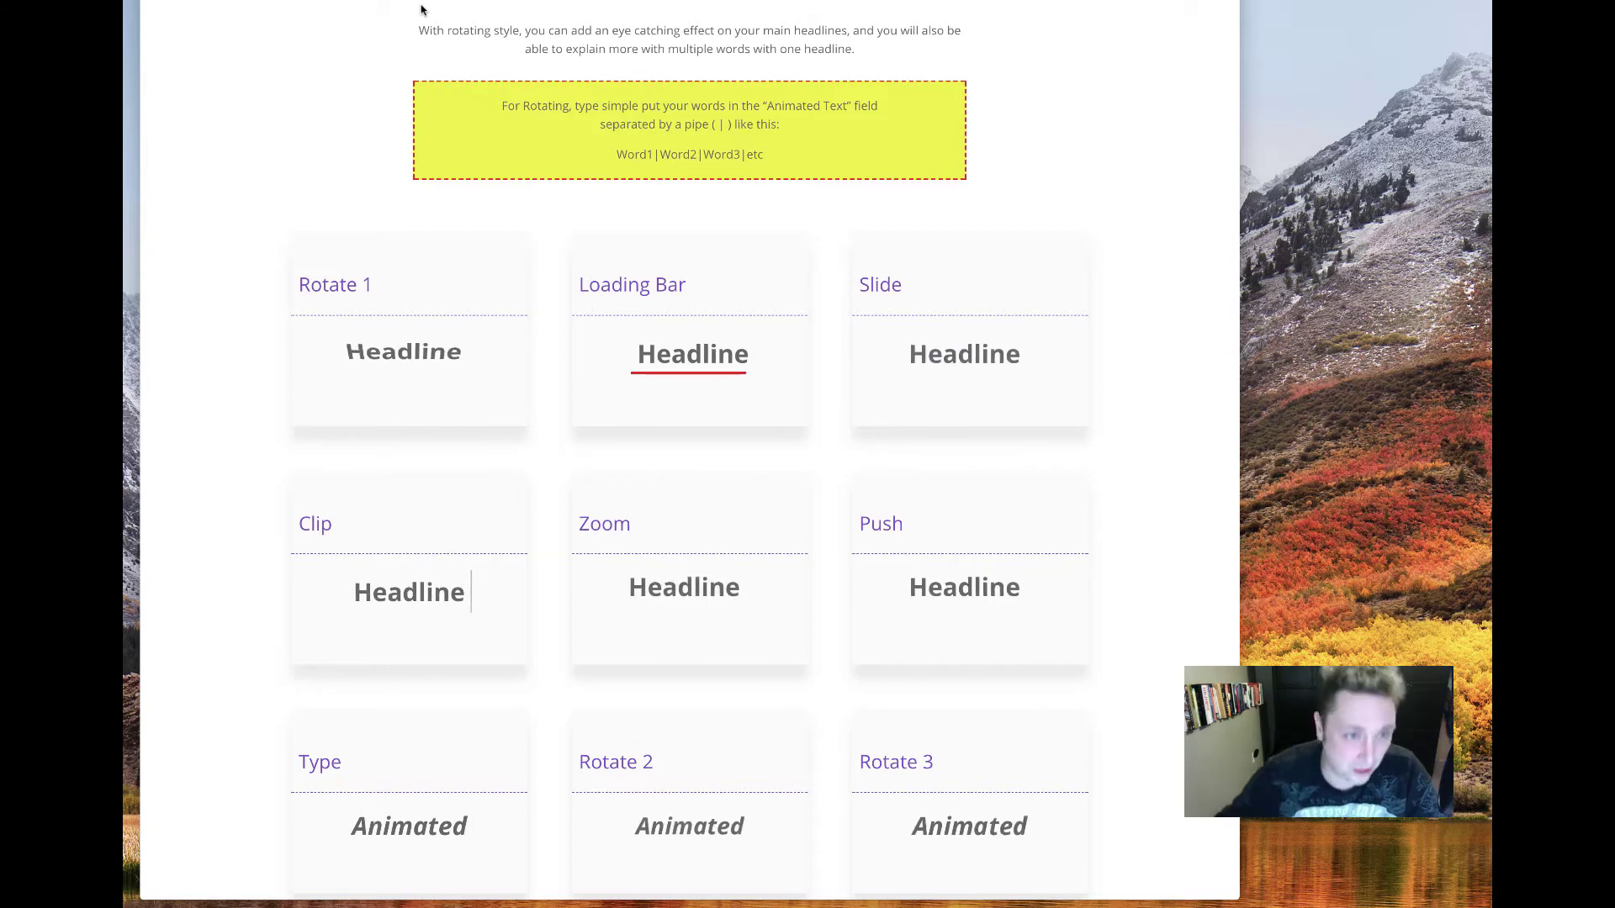
scroll(443, 134, "up", 2)
scroll(497, 134, "up", 4)
scroll(522, 360, "up", 5)
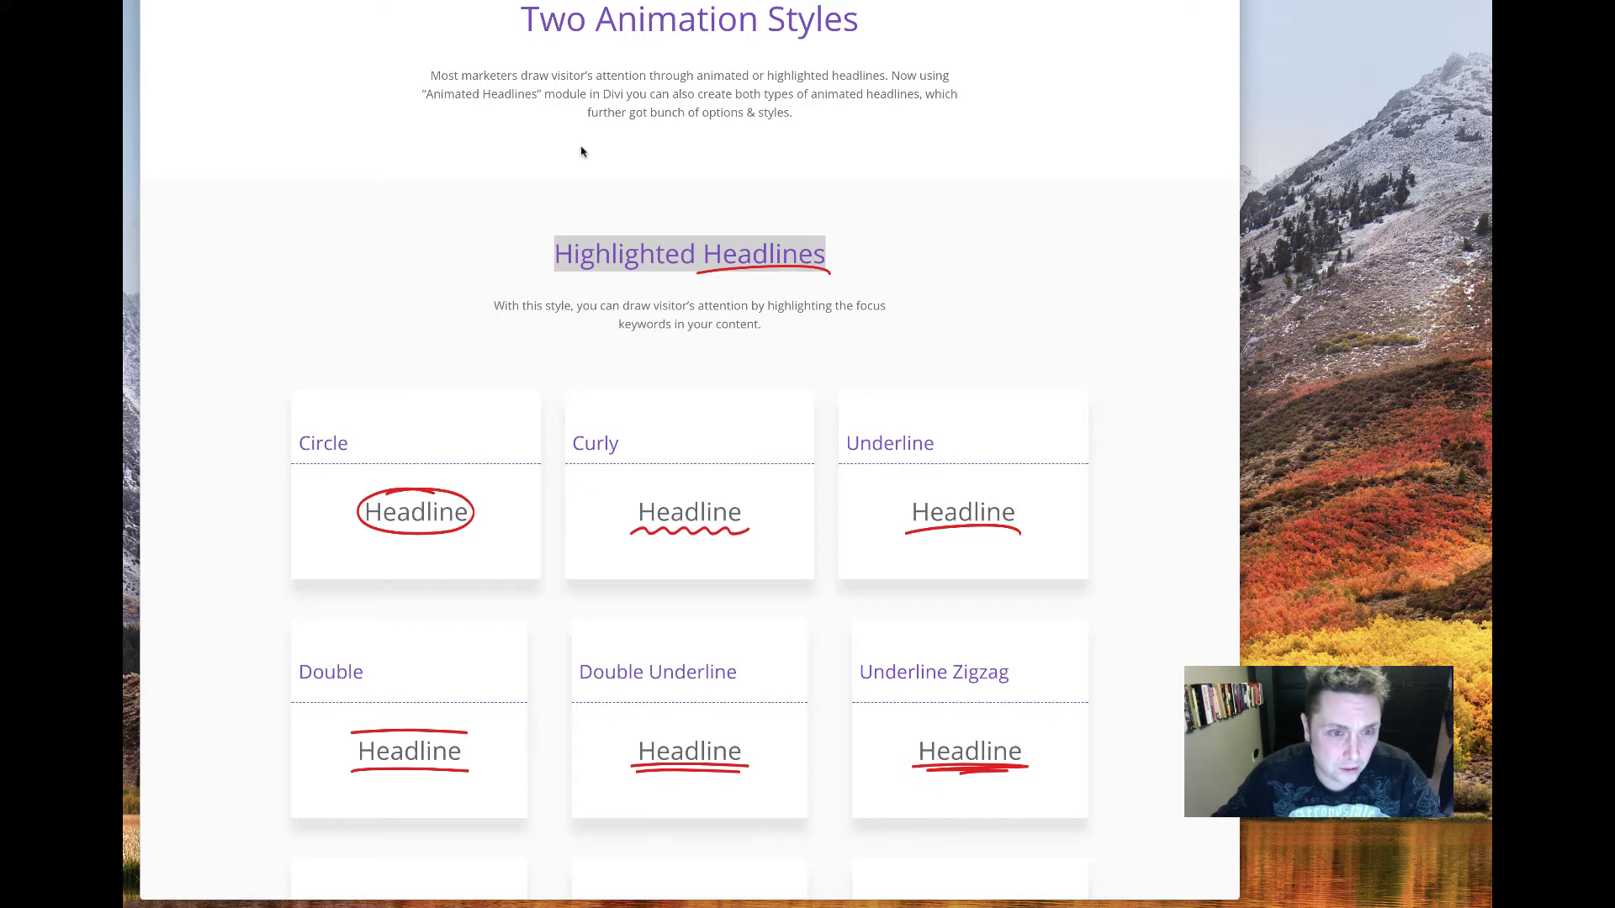
Bring the browser window back into focus.
key("super+Tab")
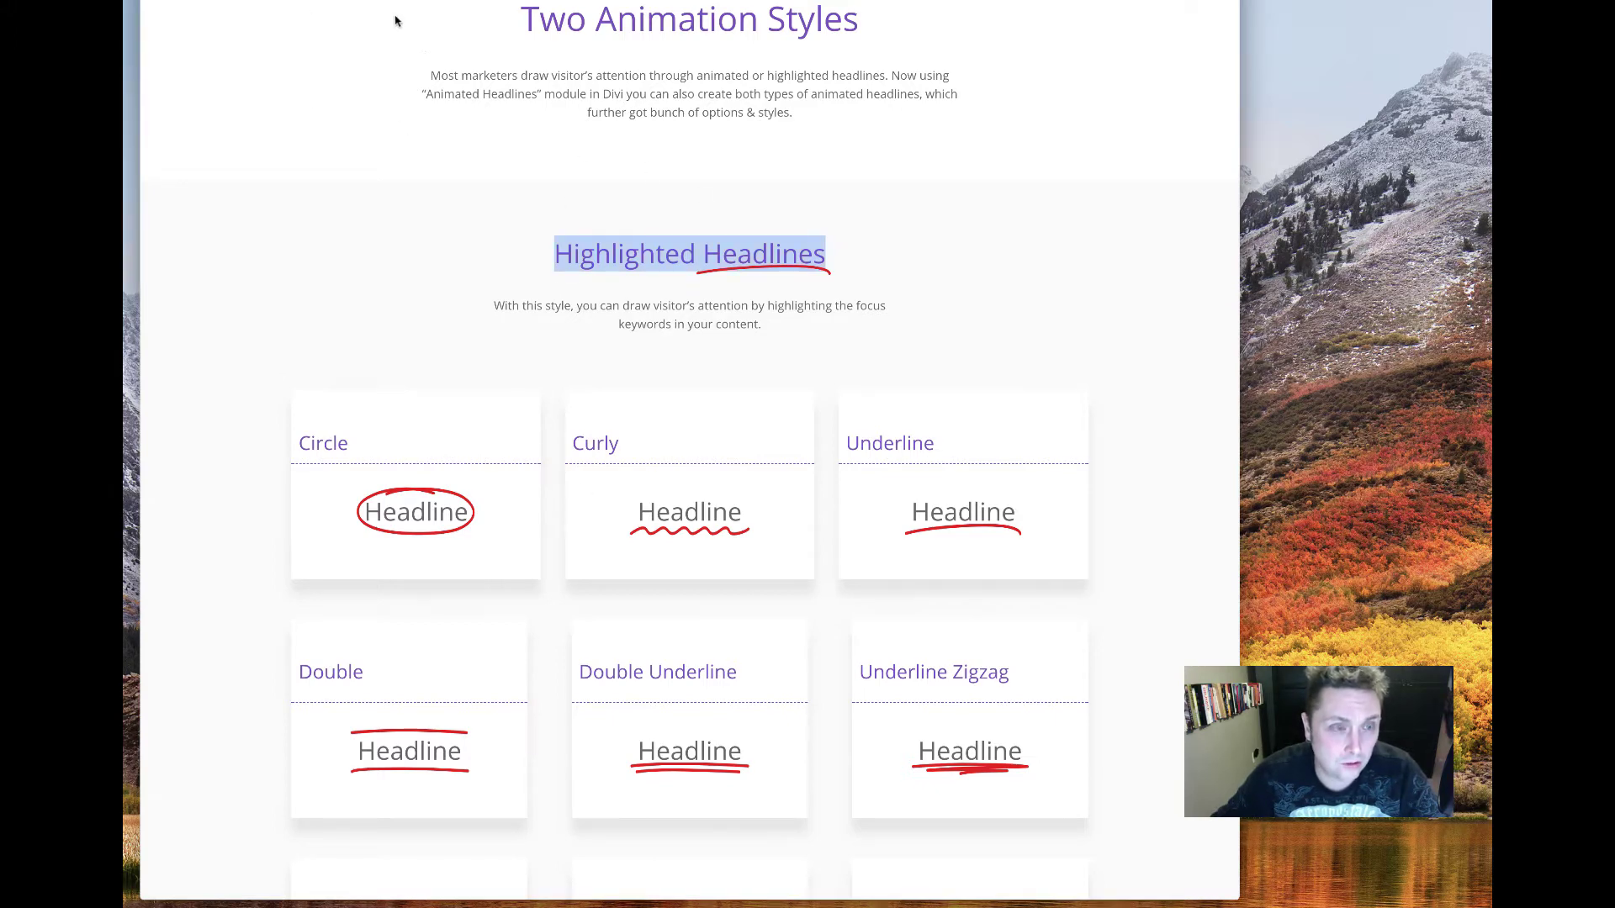
Switch to the Brolsma Design Build homepage tab.
key("ctrl+Tab")
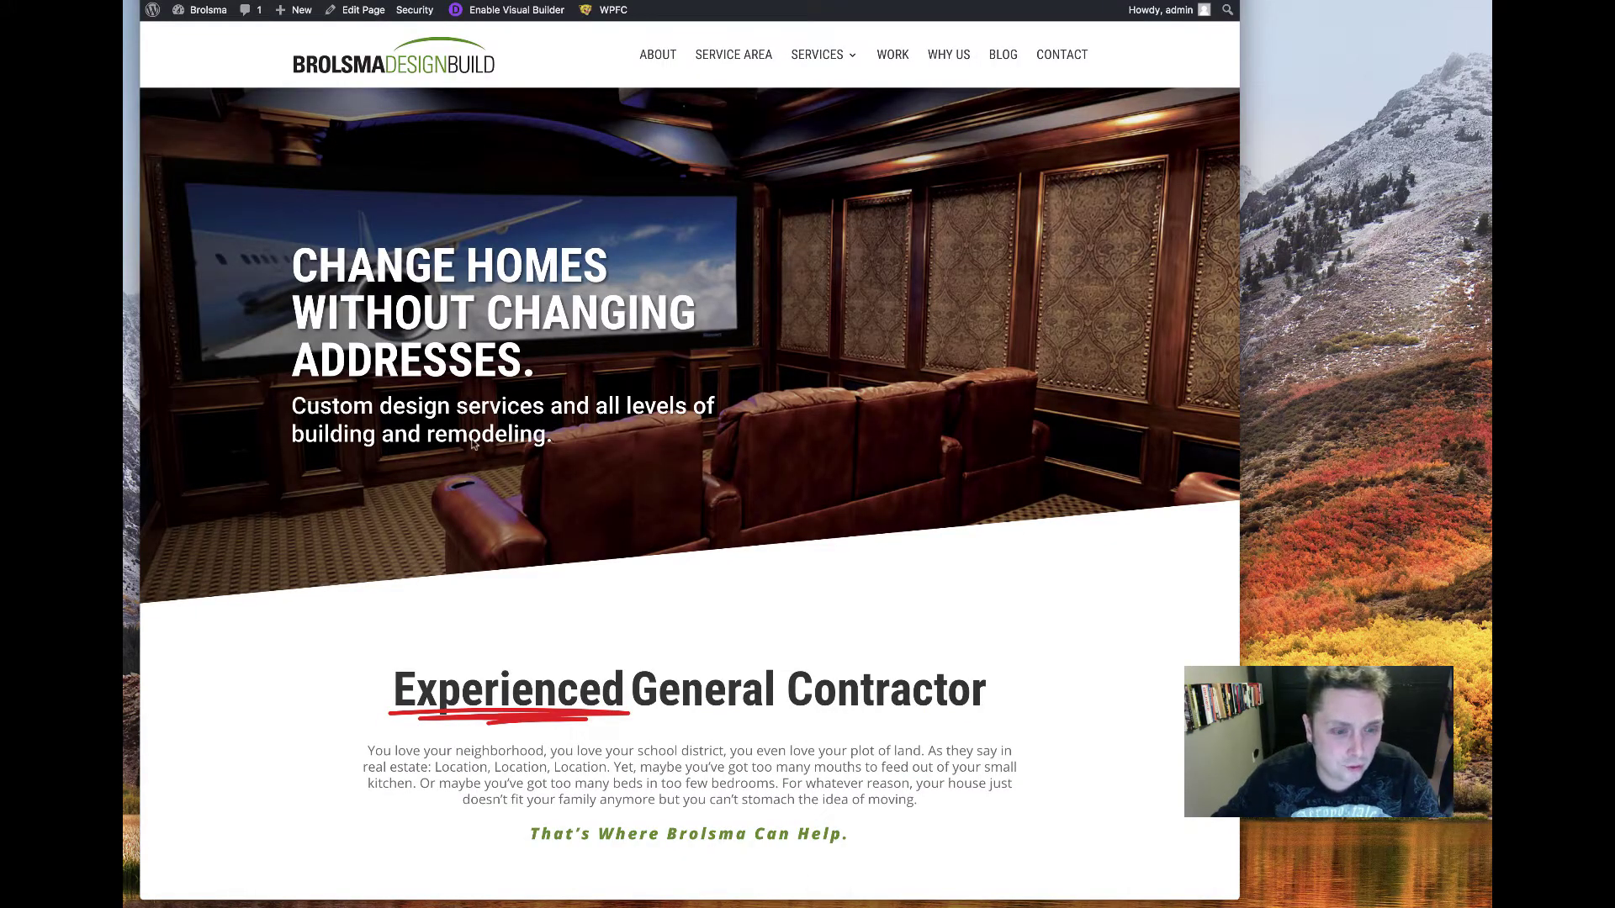
scroll(445, 435, "down", 2)
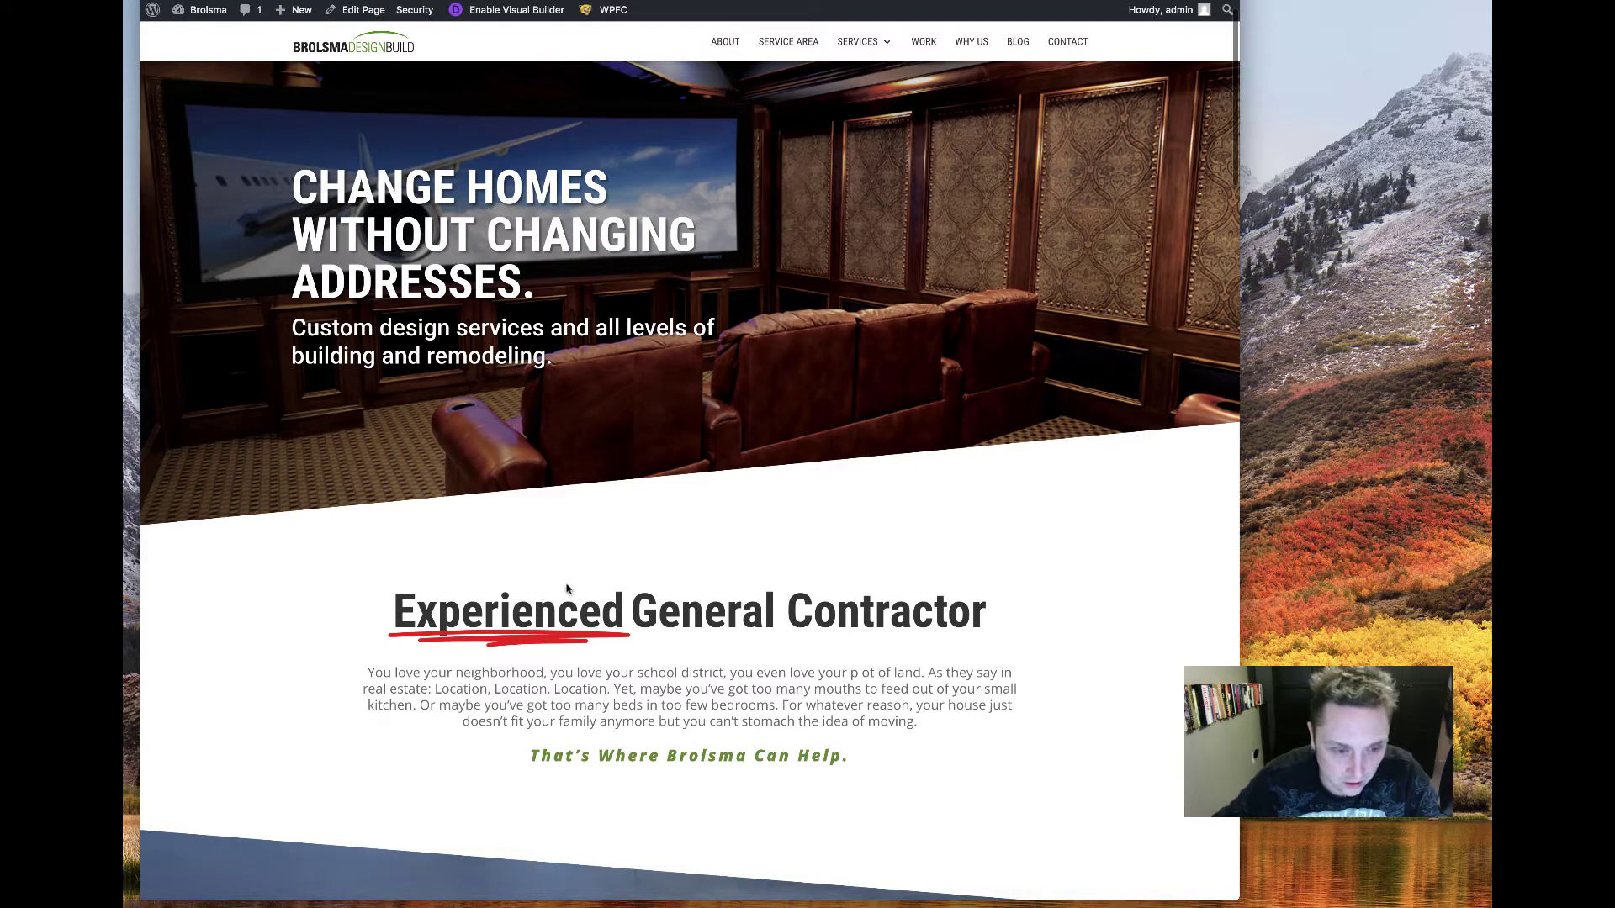
scroll(618, 640, "down", 3)
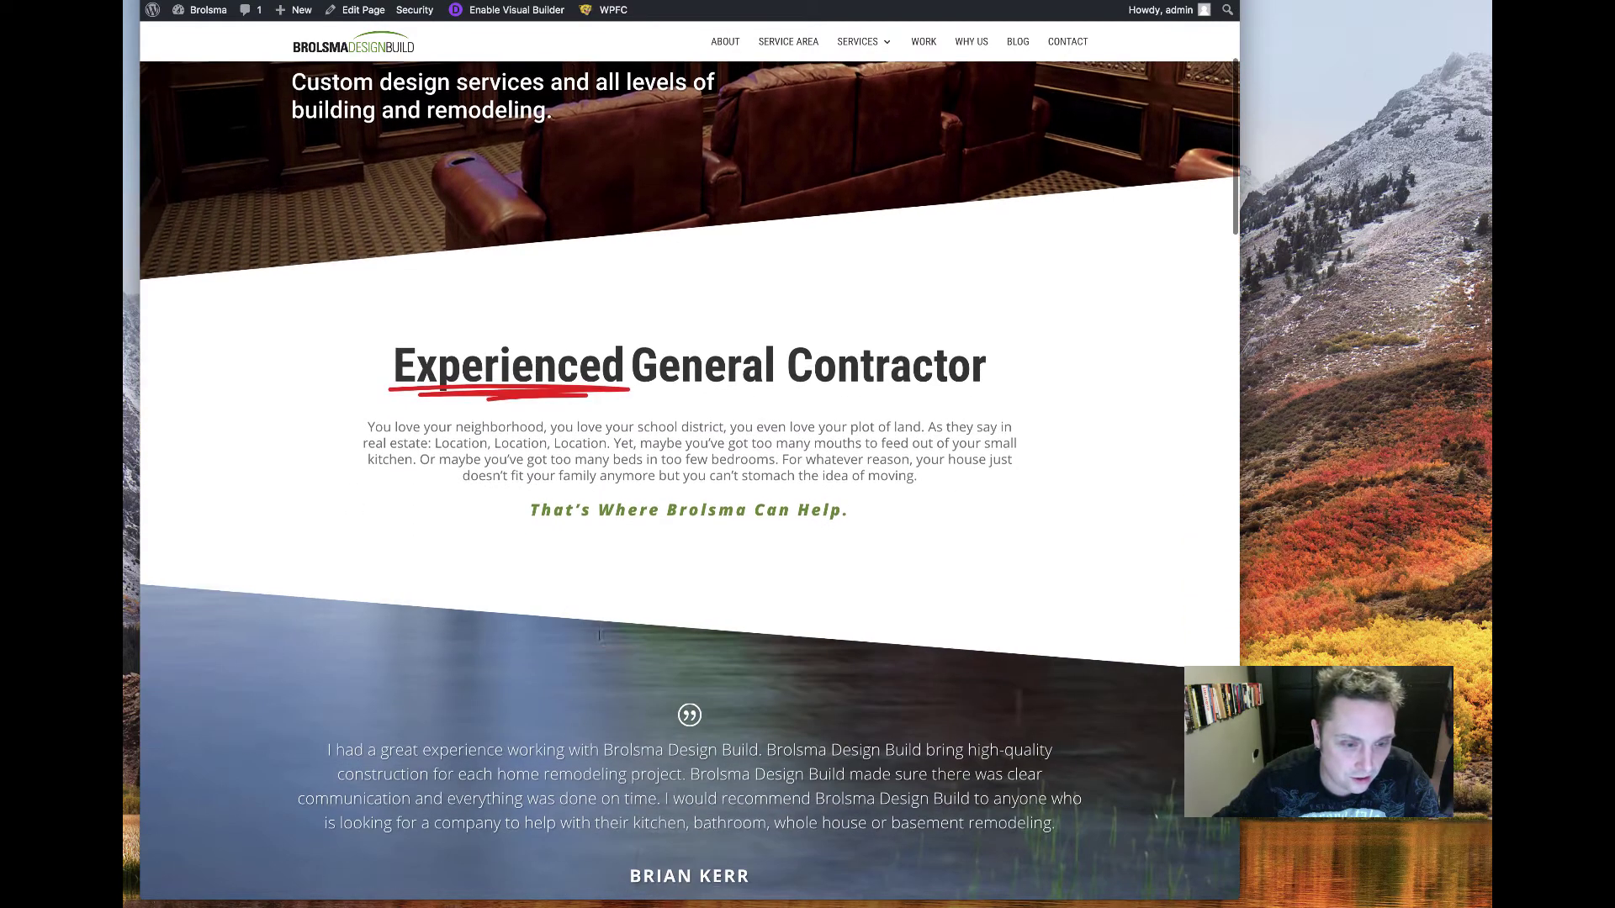
scroll(597, 637, "down", 3)
scroll(598, 636, "down", 3)
scroll(624, 515, "down", 3)
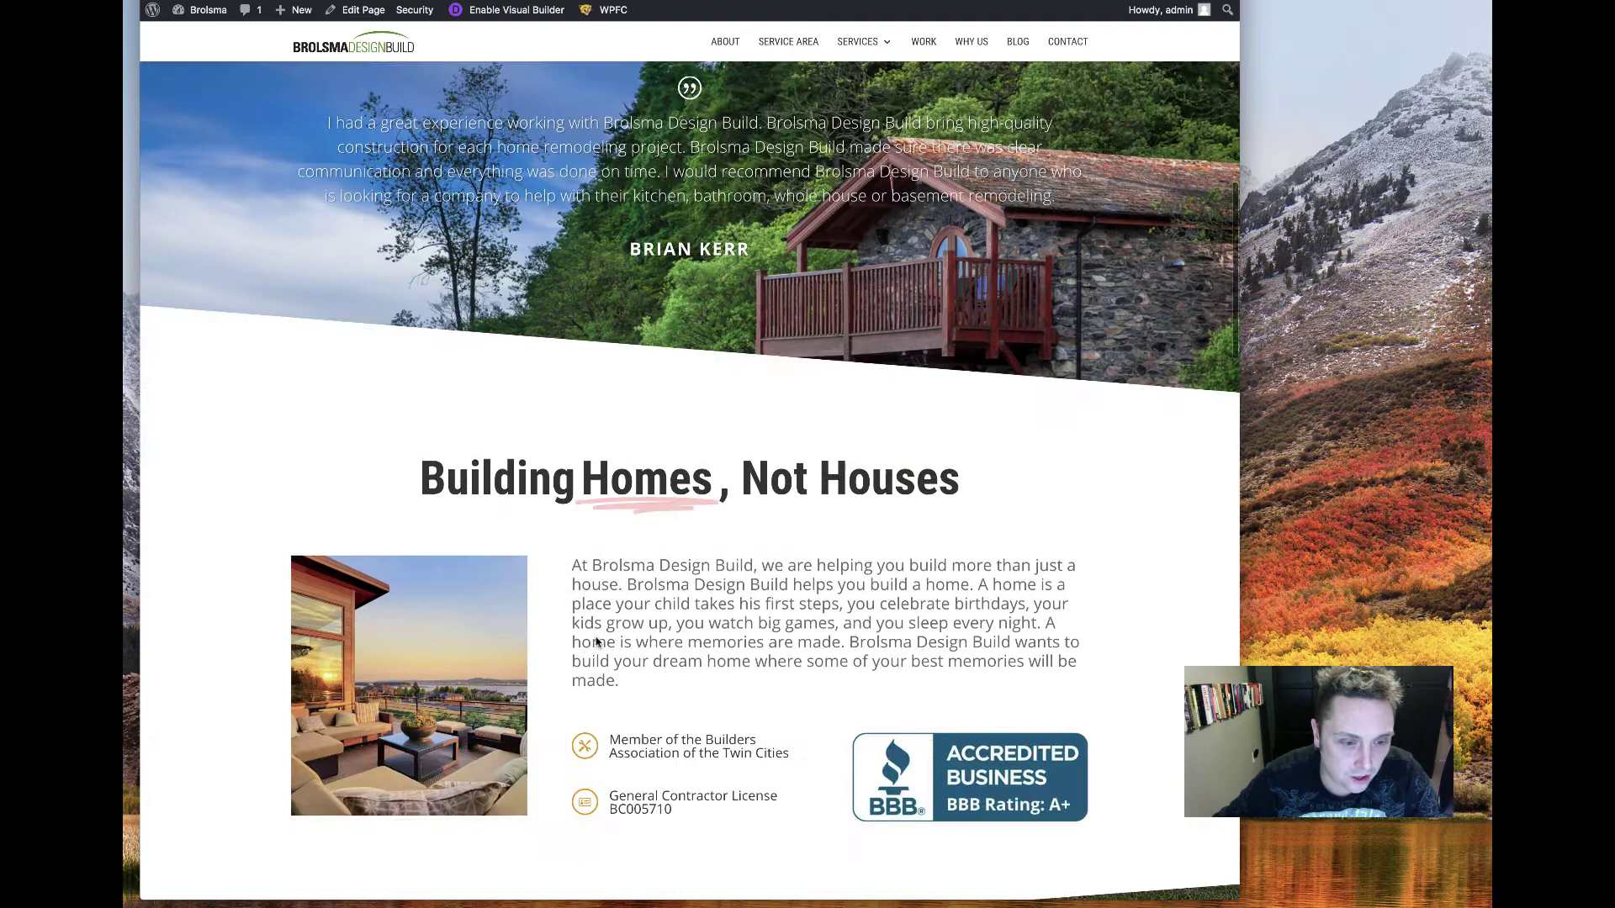
scroll(628, 474, "down", 2)
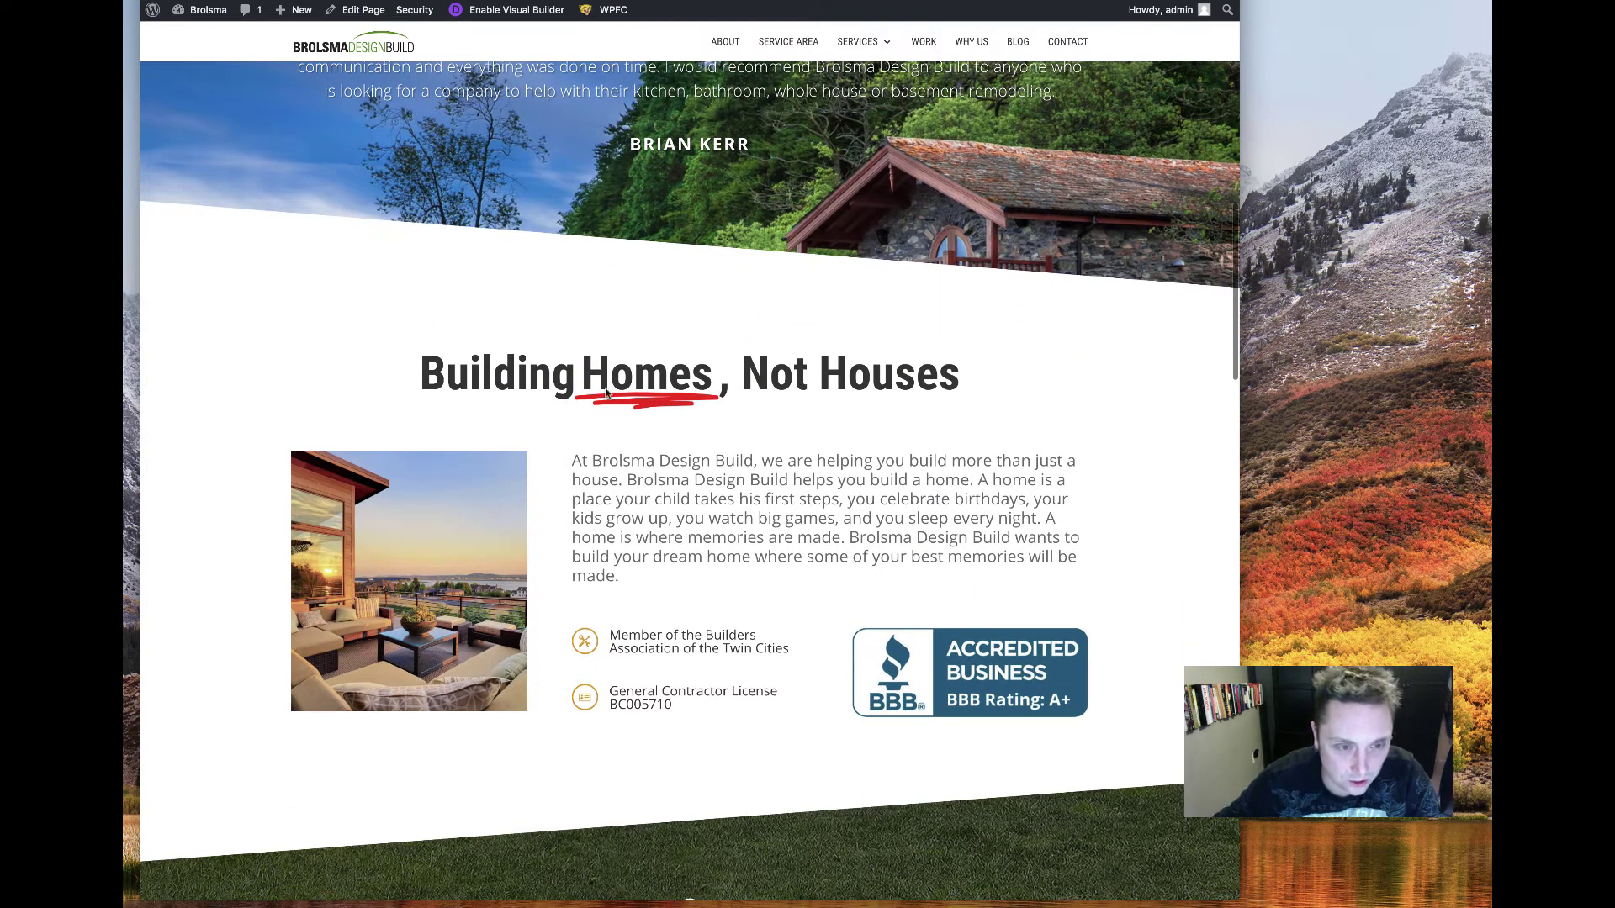
scroll(589, 401, "down", 3)
scroll(842, 454, "down", 3)
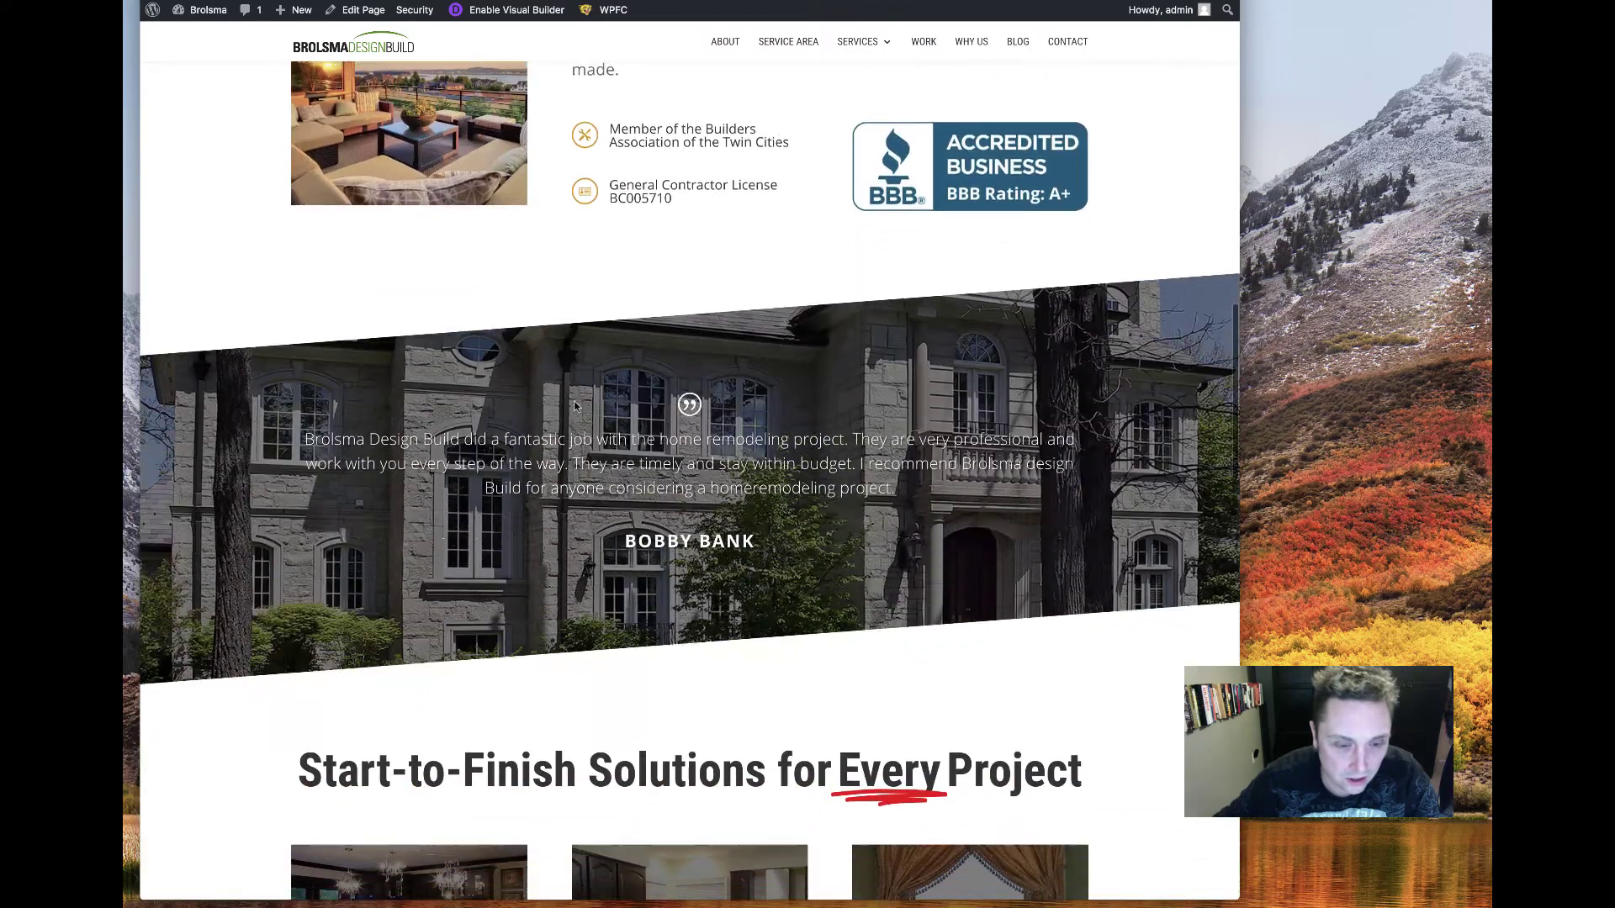
scroll(780, 545, "down", 1)
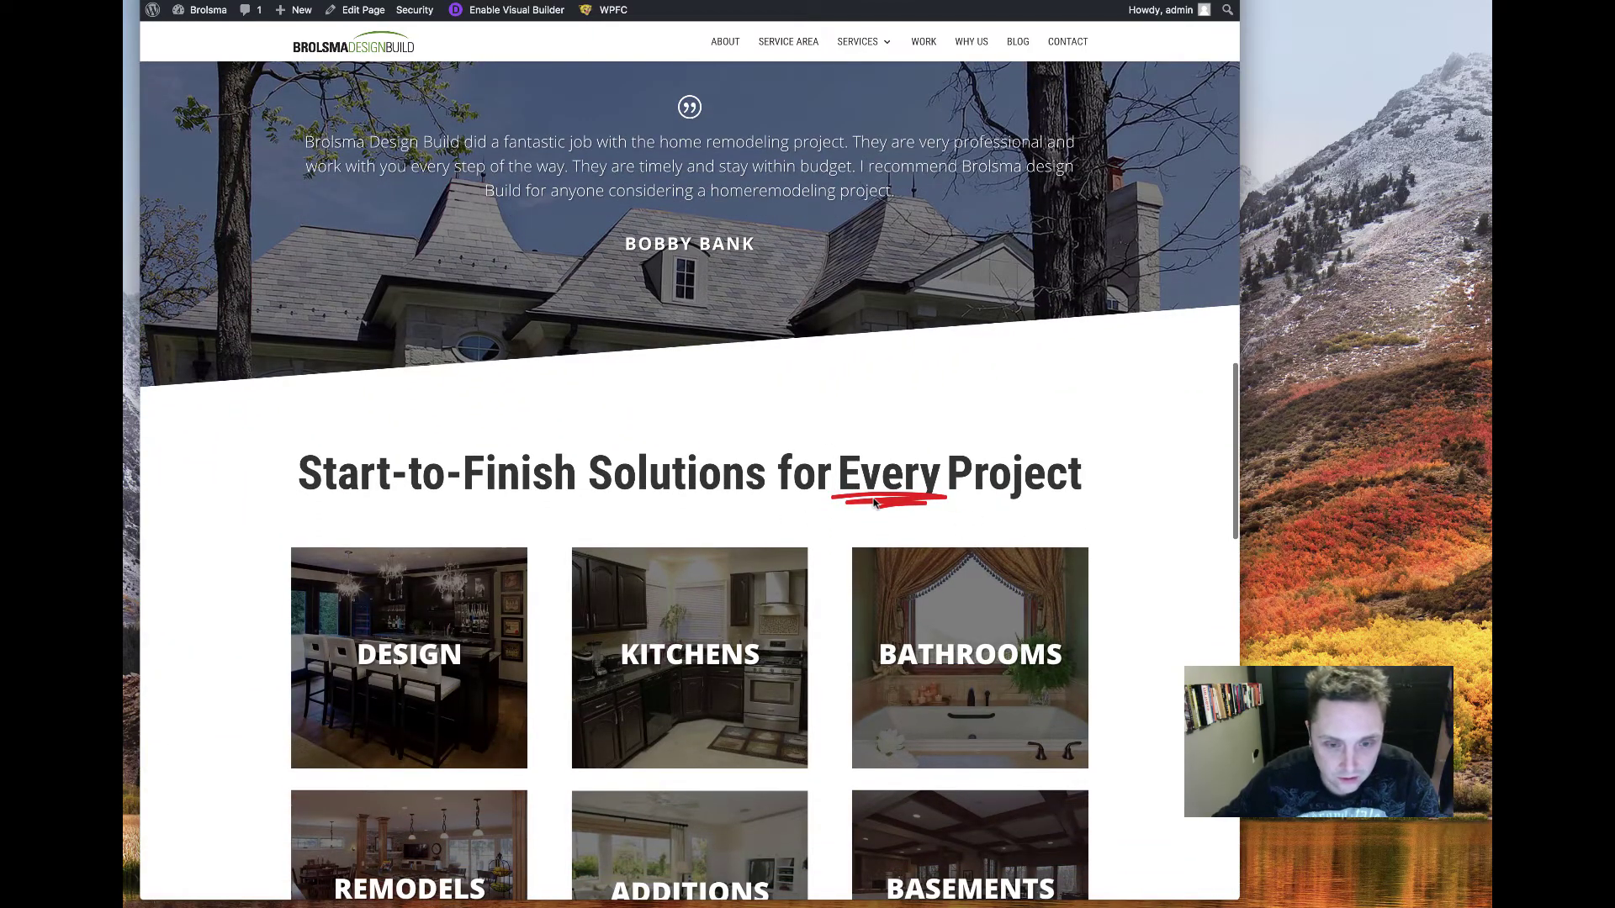
scroll(729, 482, "down", 2)
scroll(707, 504, "down", 2)
scroll(693, 512, "down", 1)
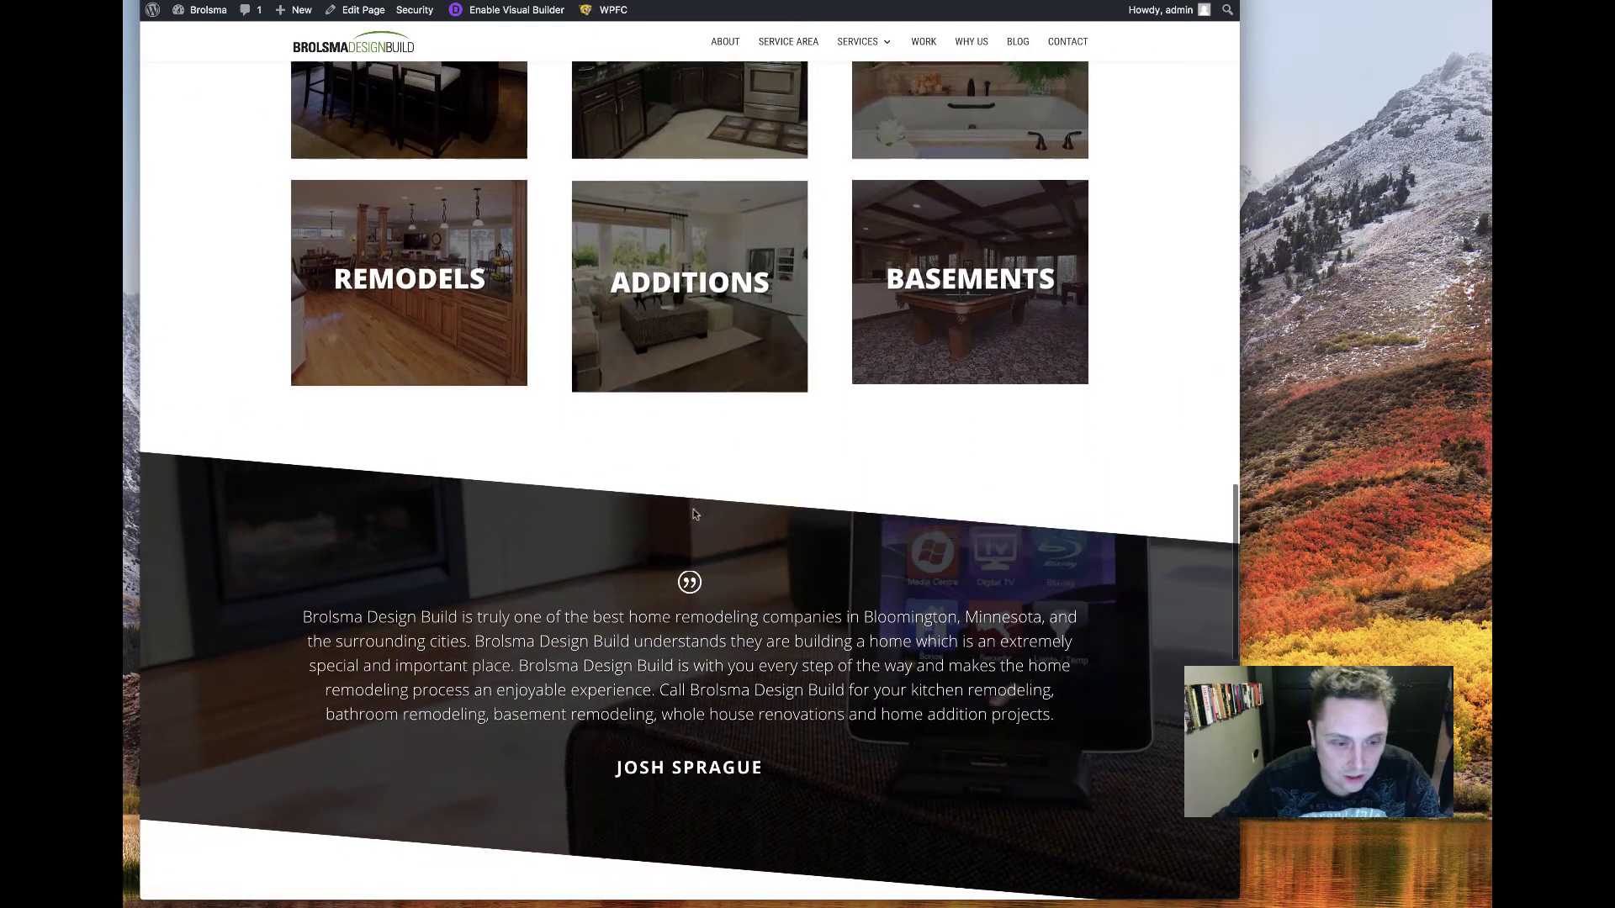
scroll(692, 509, "down", 5)
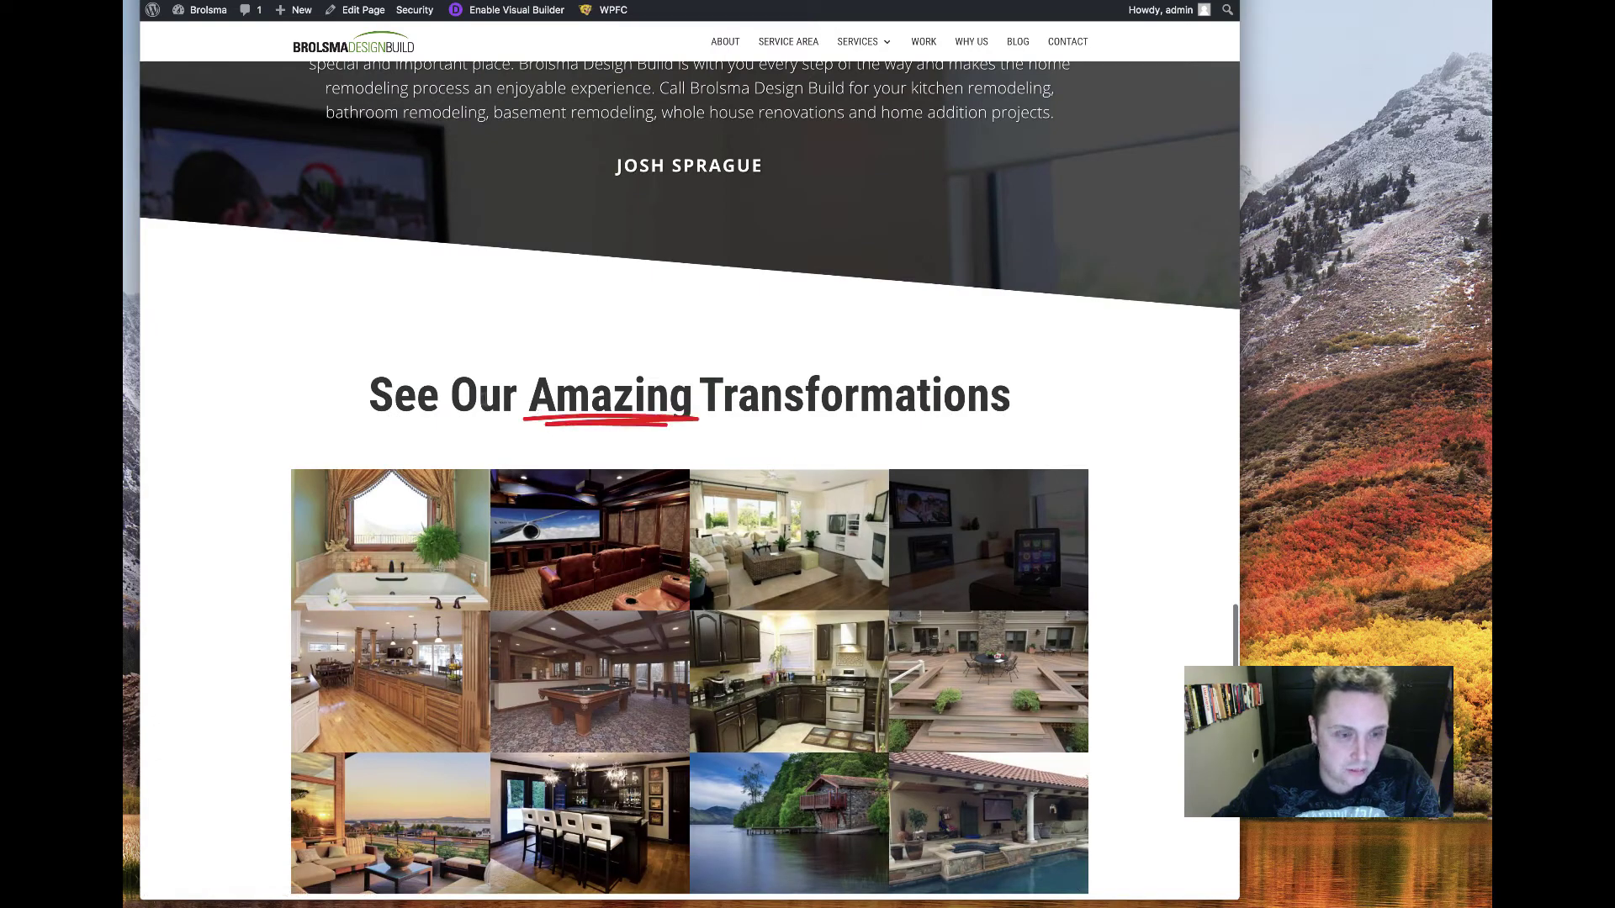
scroll(500, 407, "down", 2)
scroll(500, 408, "down", 2)
scroll(500, 408, "up", 1)
scroll(499, 407, "up", 4)
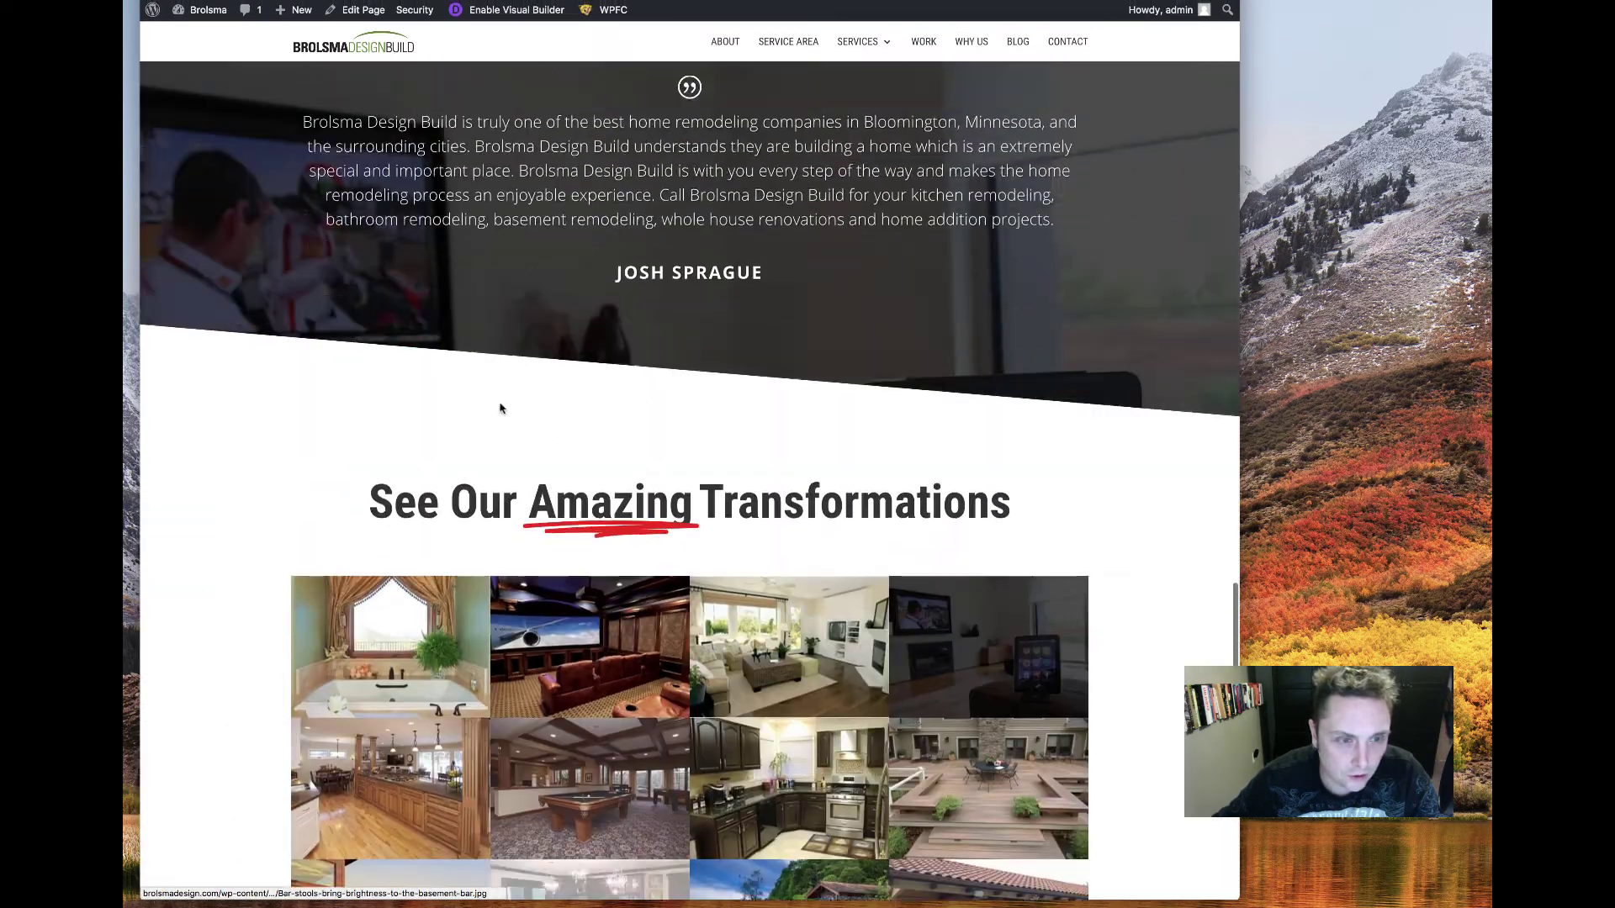
scroll(501, 407, "up", 3)
scroll(505, 411, "up", 4)
scroll(523, 425, "up", 1)
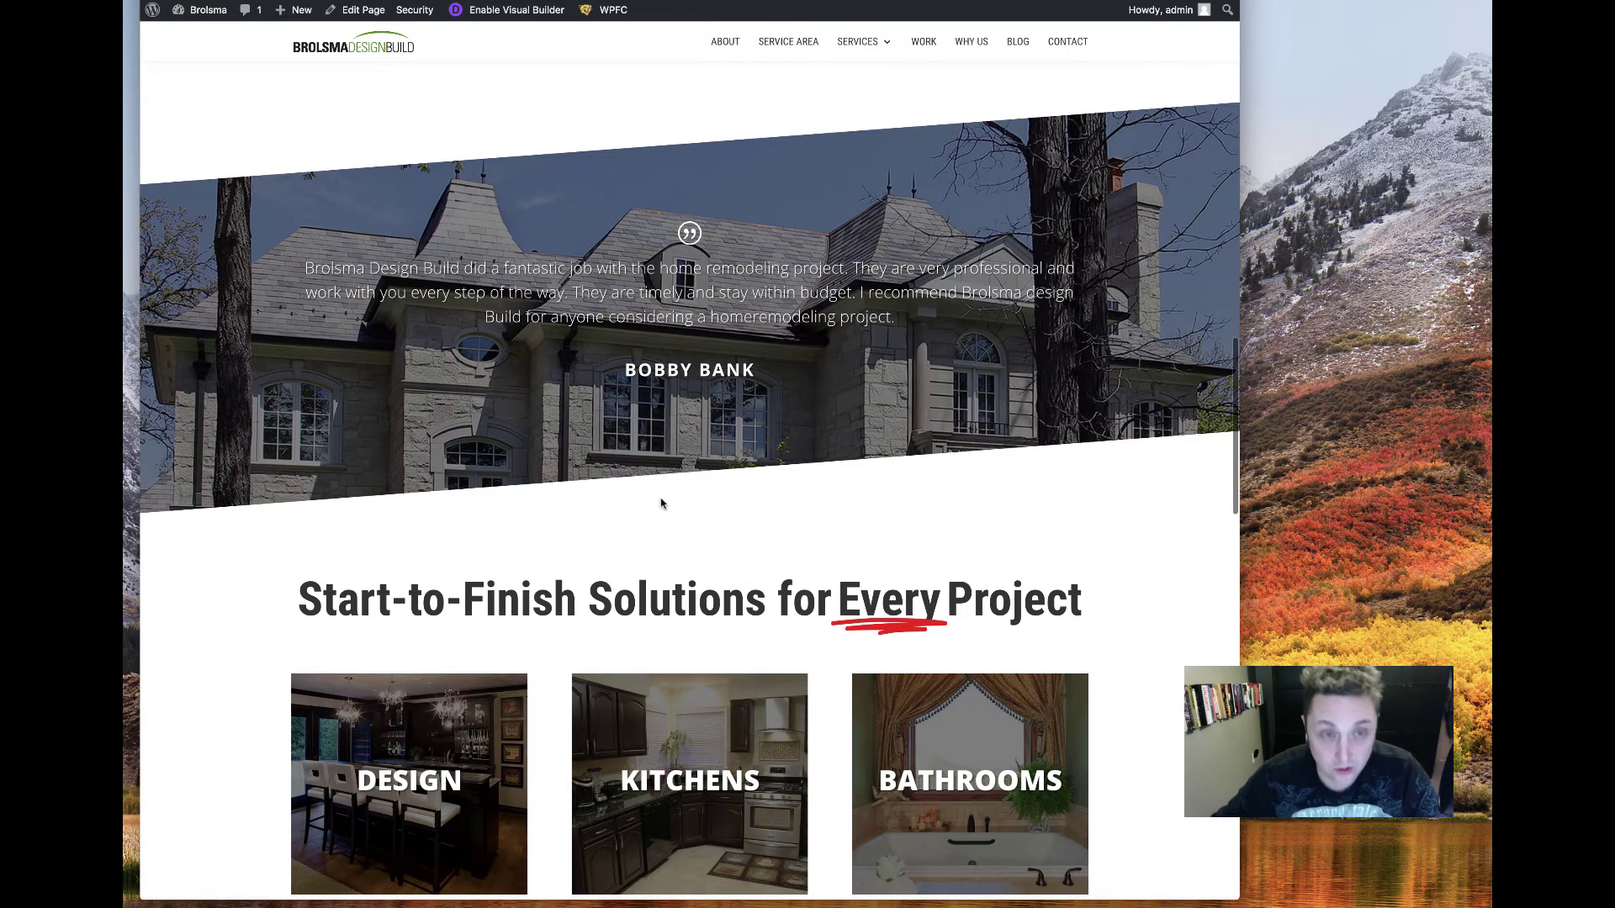
scroll(662, 504, "up", 5)
scroll(581, 468, "up", 5)
scroll(606, 379, "up", 1)
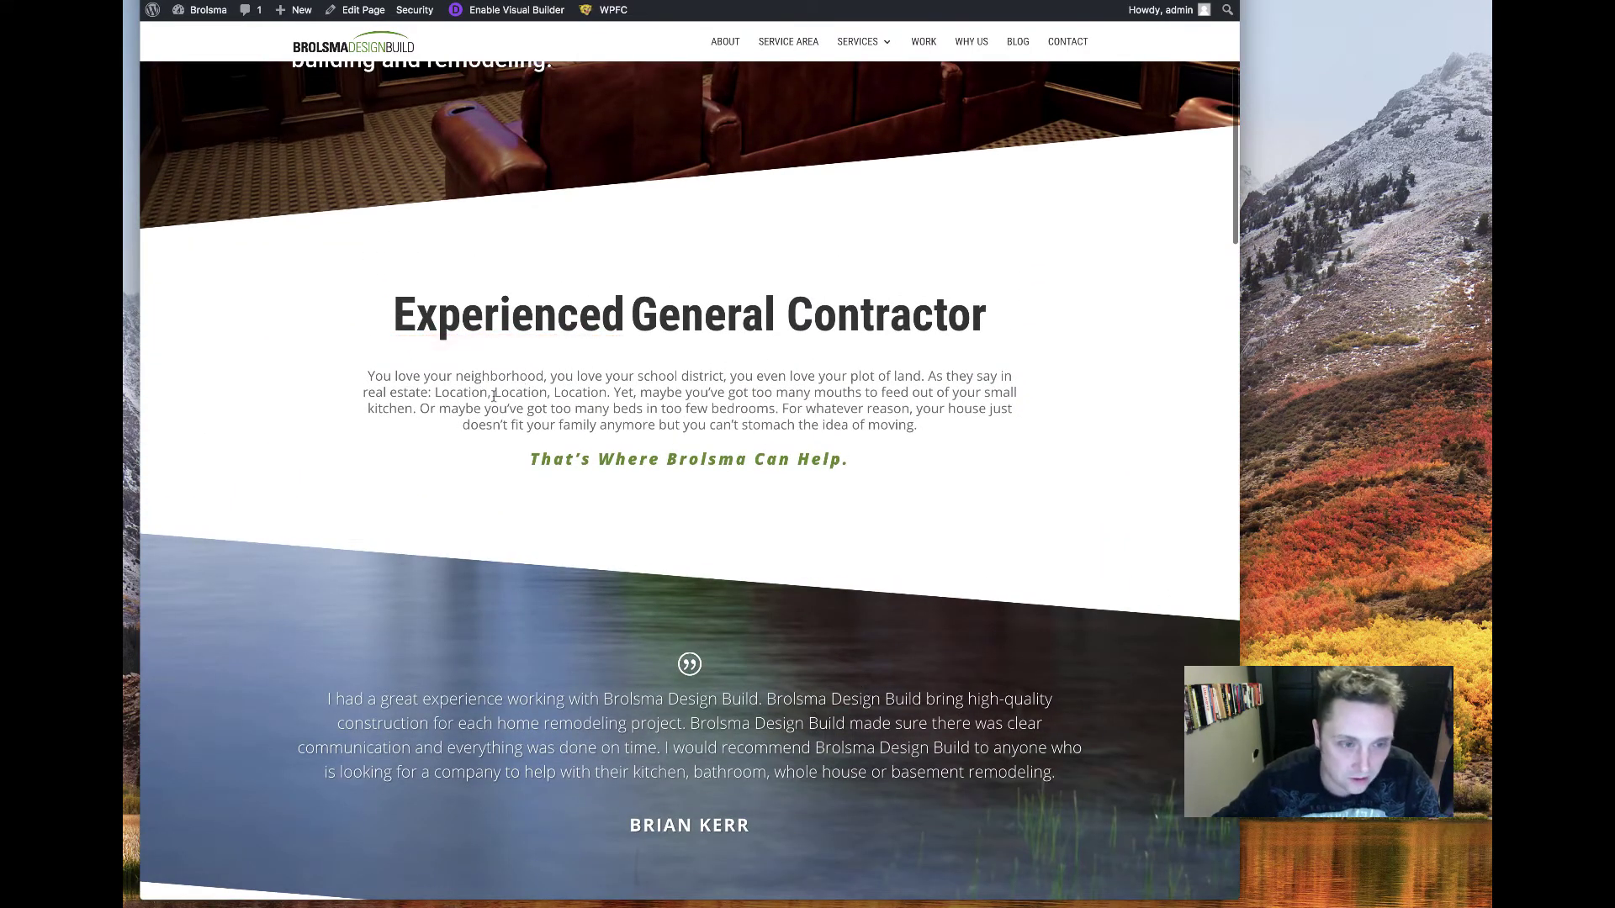
scroll(494, 396, "up", 3)
scroll(416, 430, "up", 1)
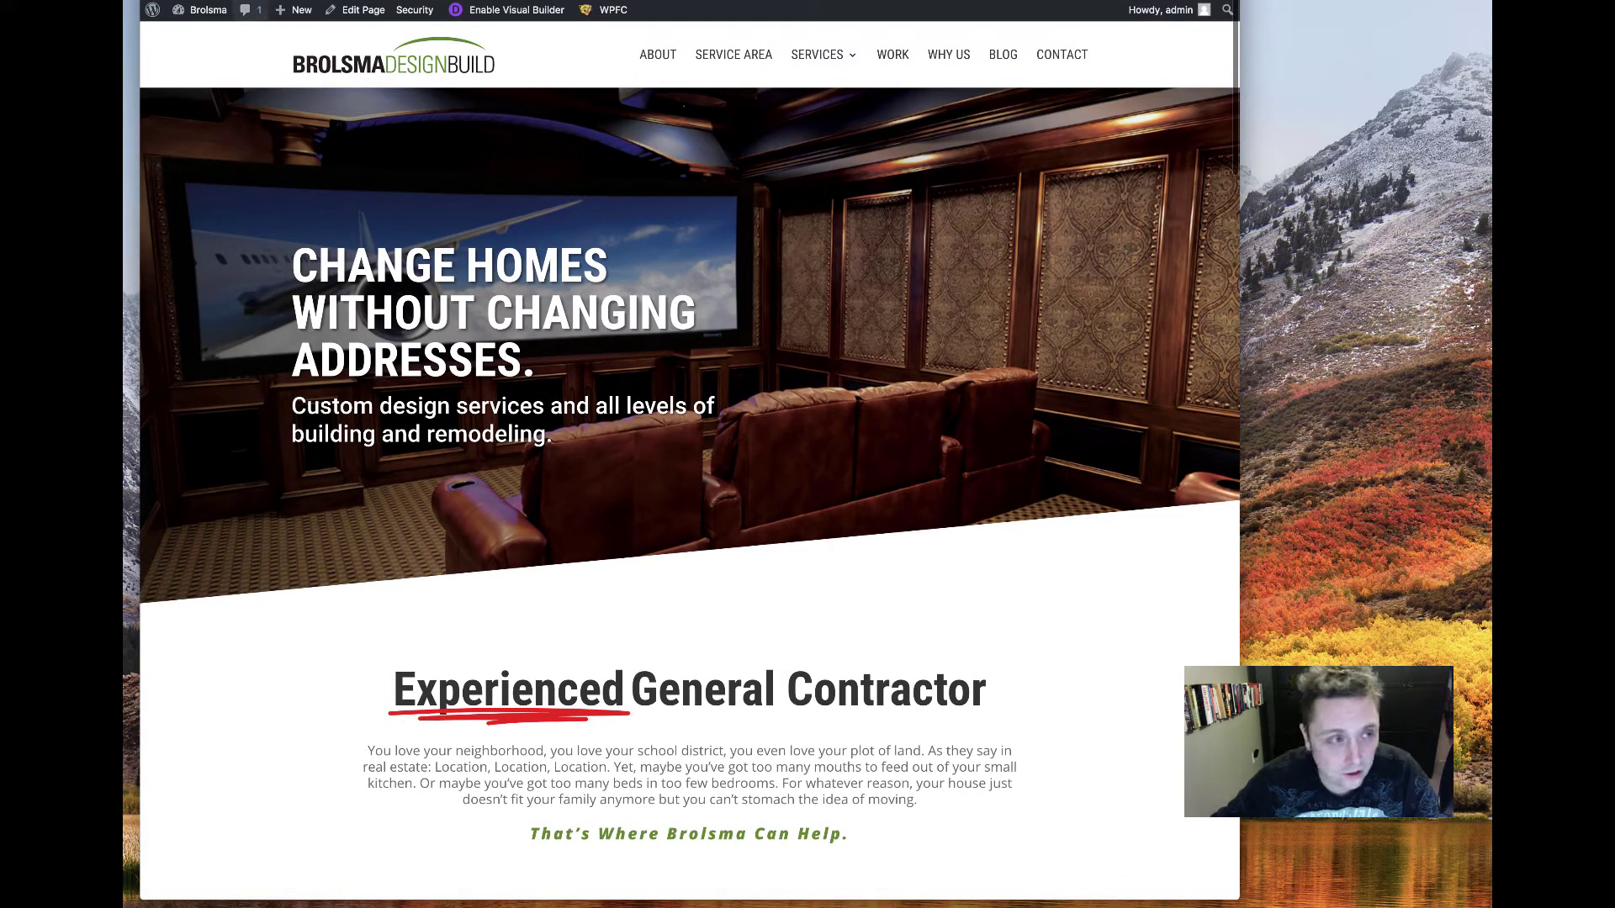
Reload the Brolsma Design Build home page.
key("super+r")
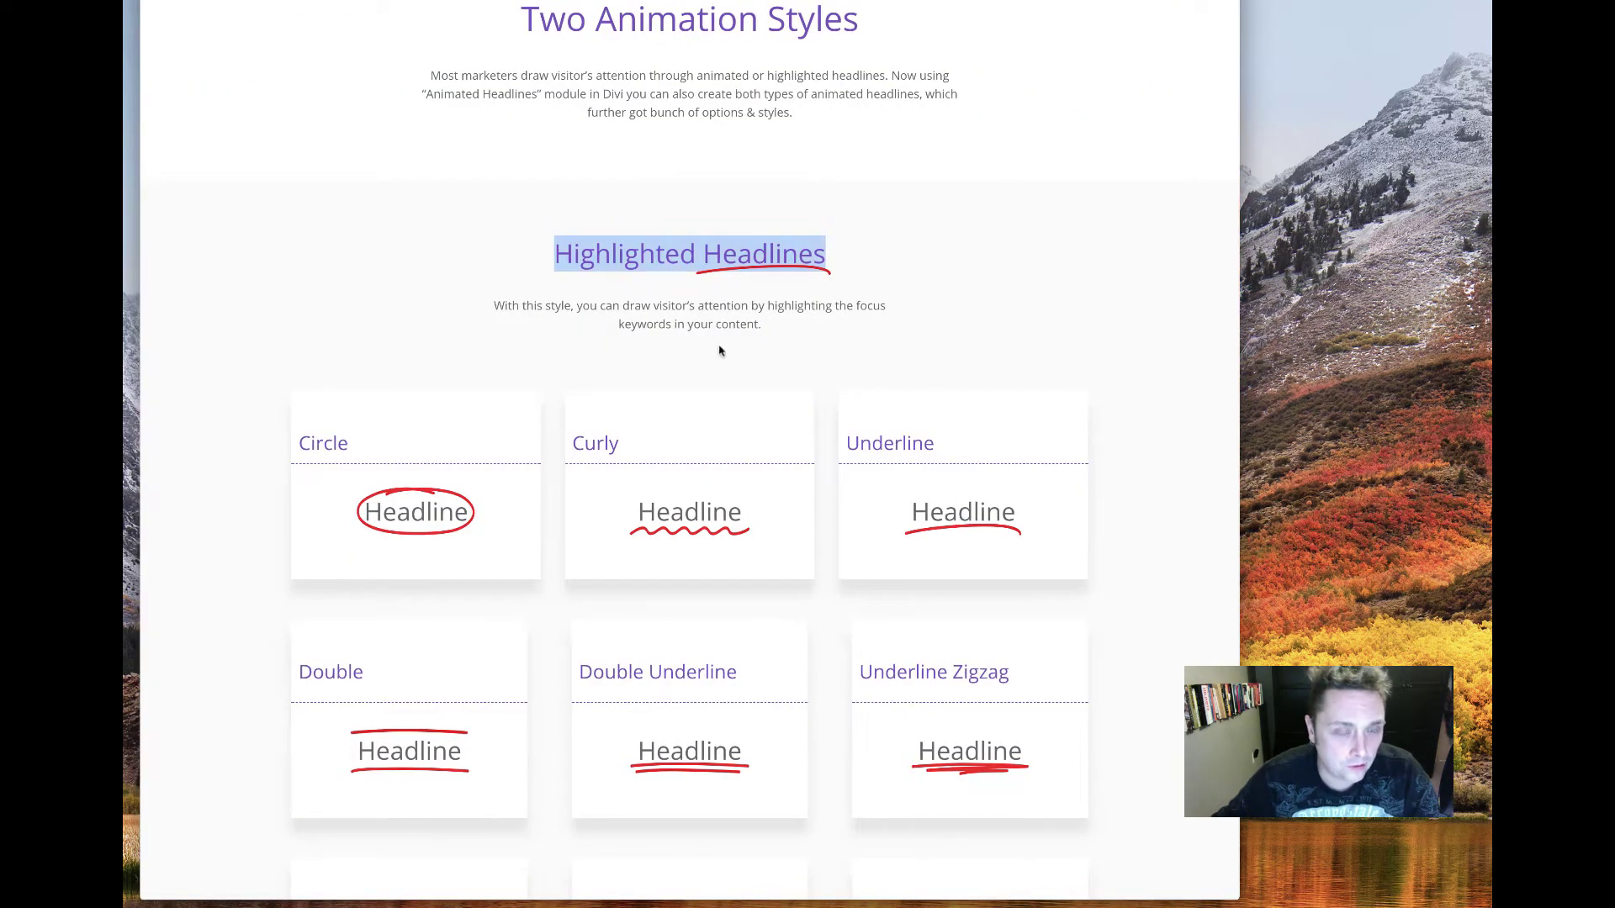
scroll(720, 351, "down", 3)
scroll(605, 342, "down", 4)
scroll(594, 349, "down", 4)
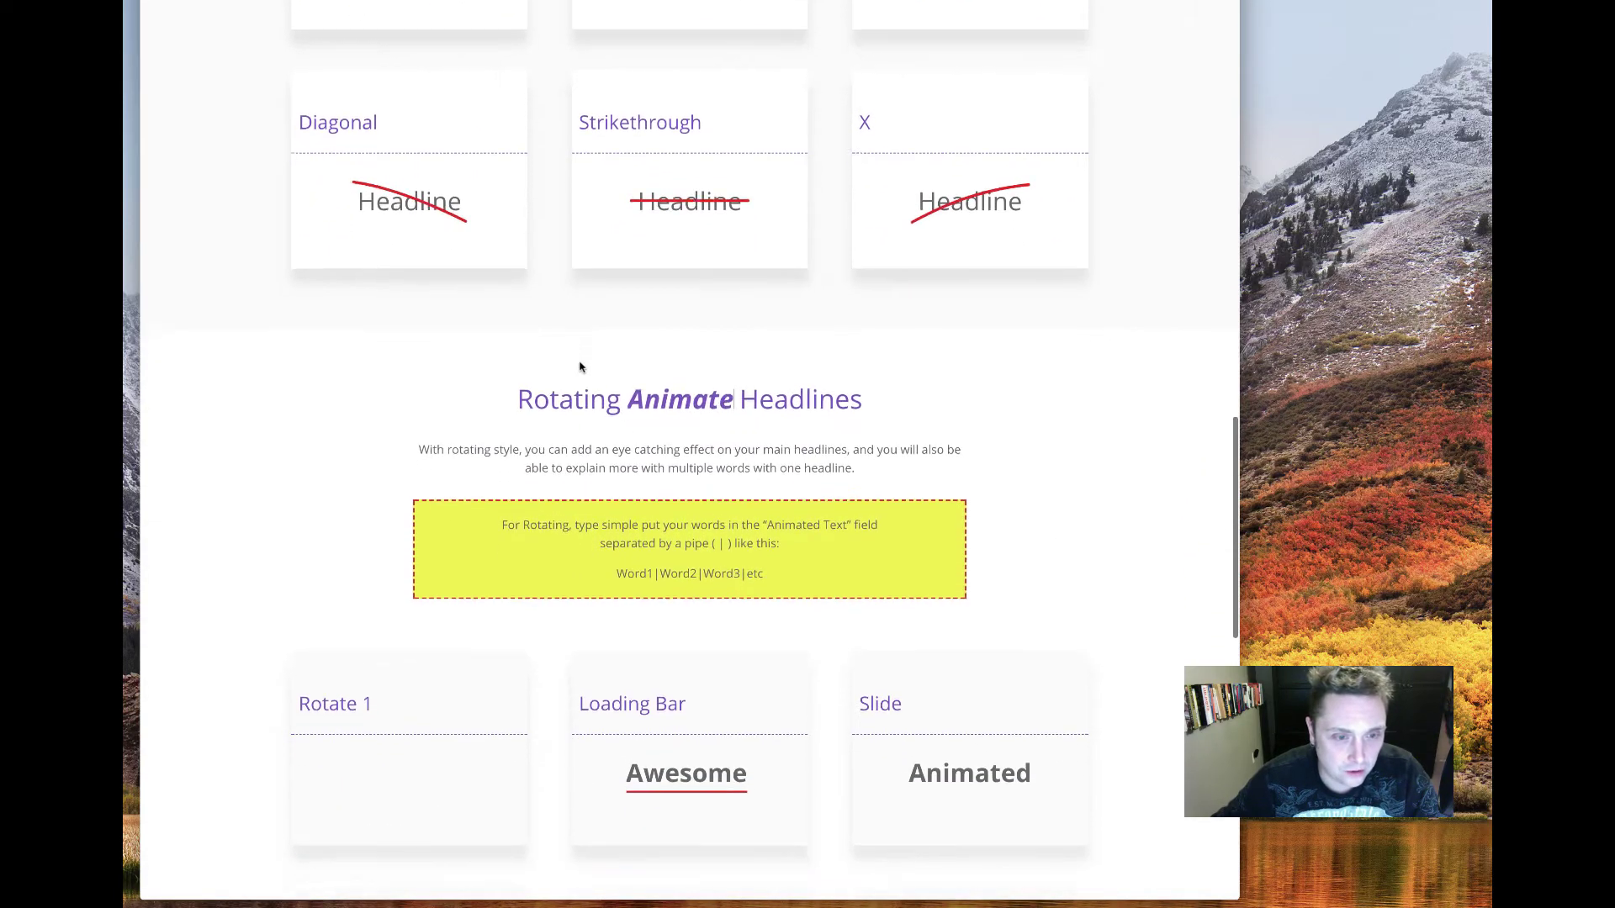
scroll(581, 367, "down", 1)
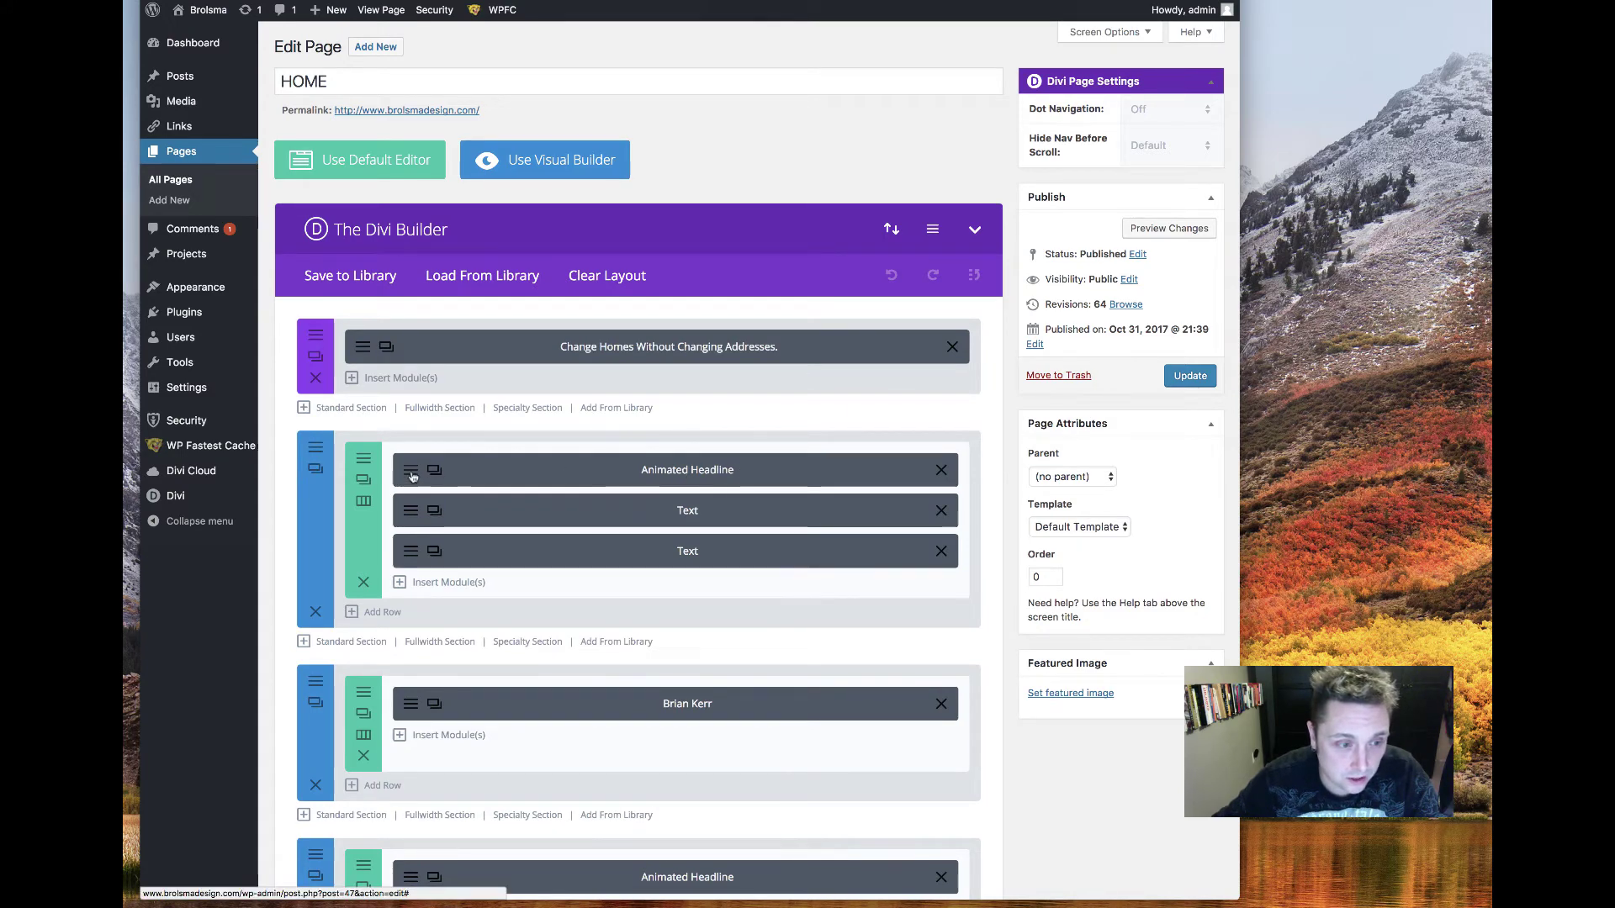
left_click(505, 469)
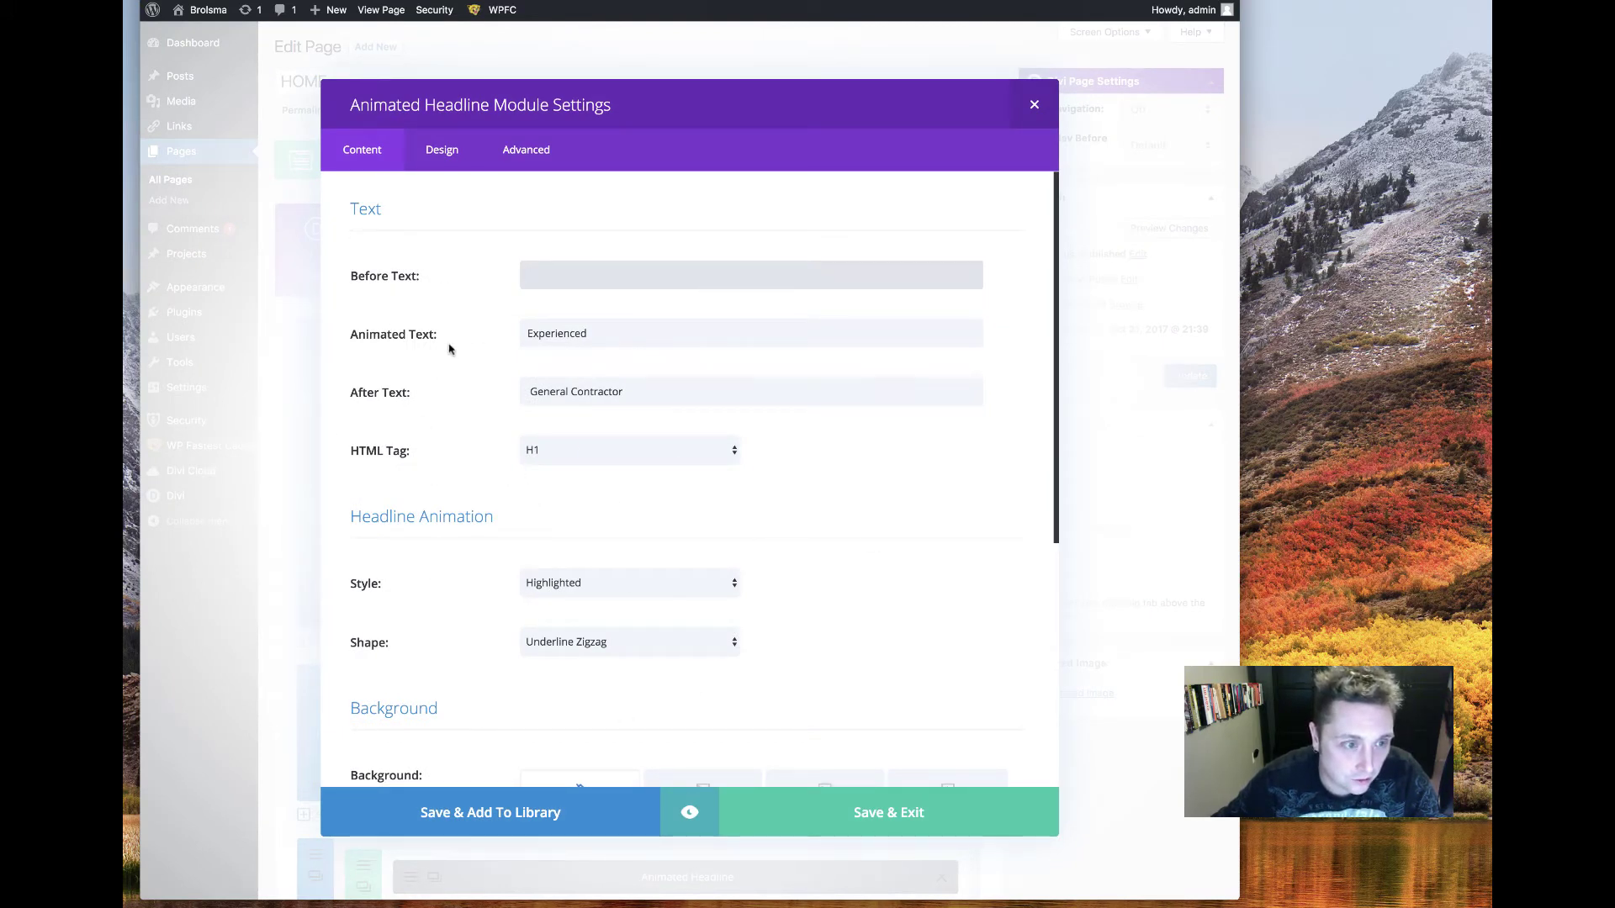
scroll(449, 349, "down", 1)
scroll(450, 350, "up", 1)
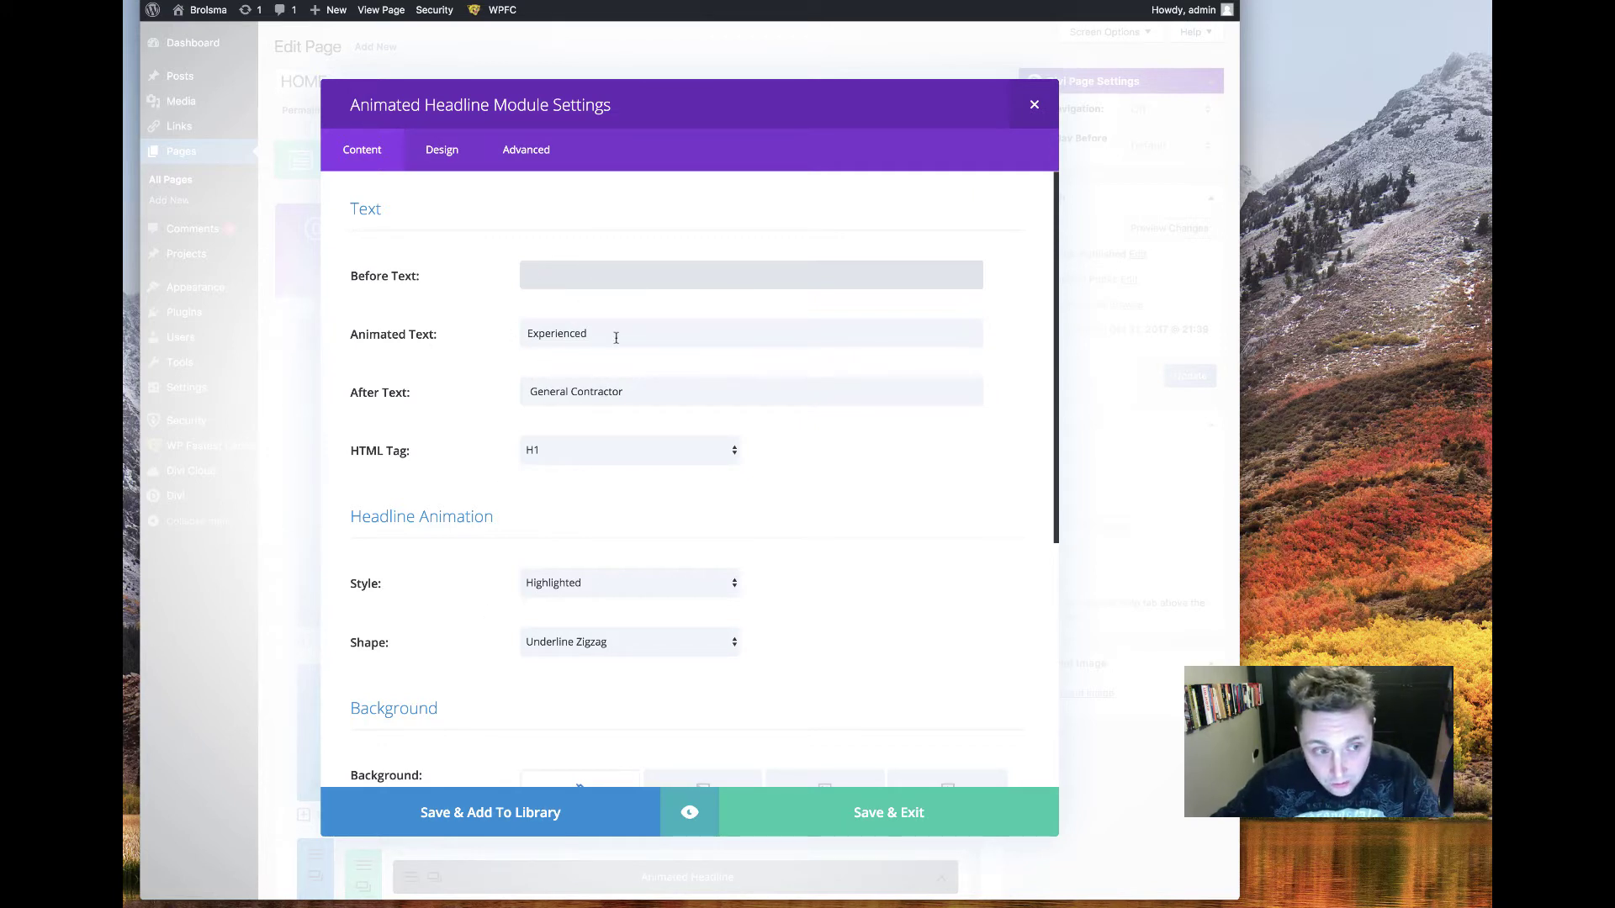
key("Tab")
key("Tab")
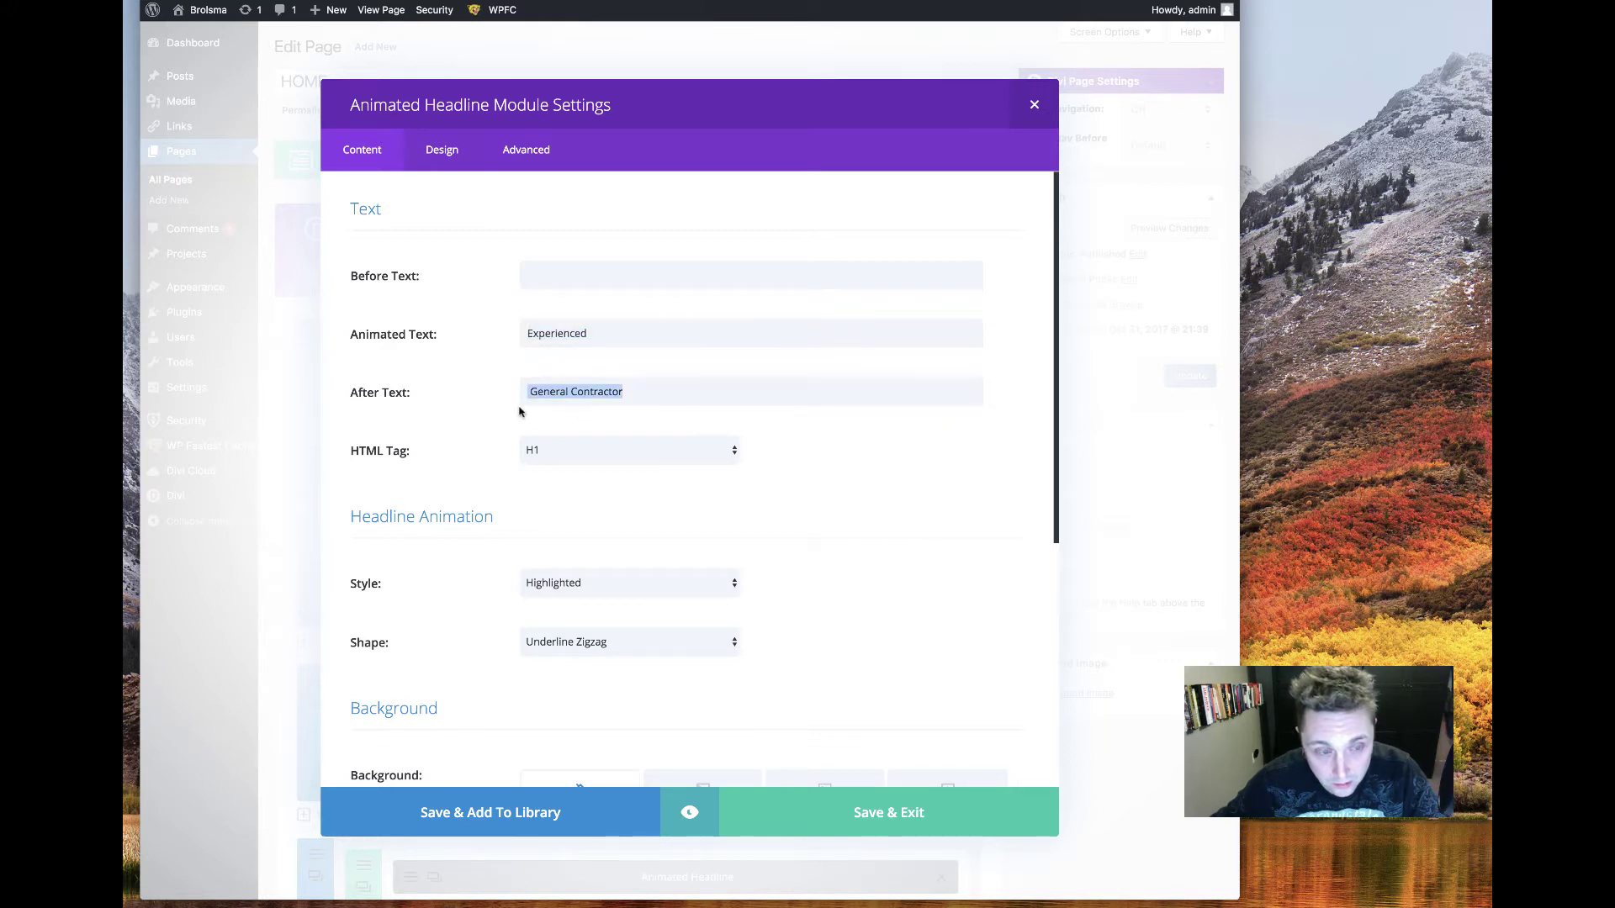
left_click(670, 440)
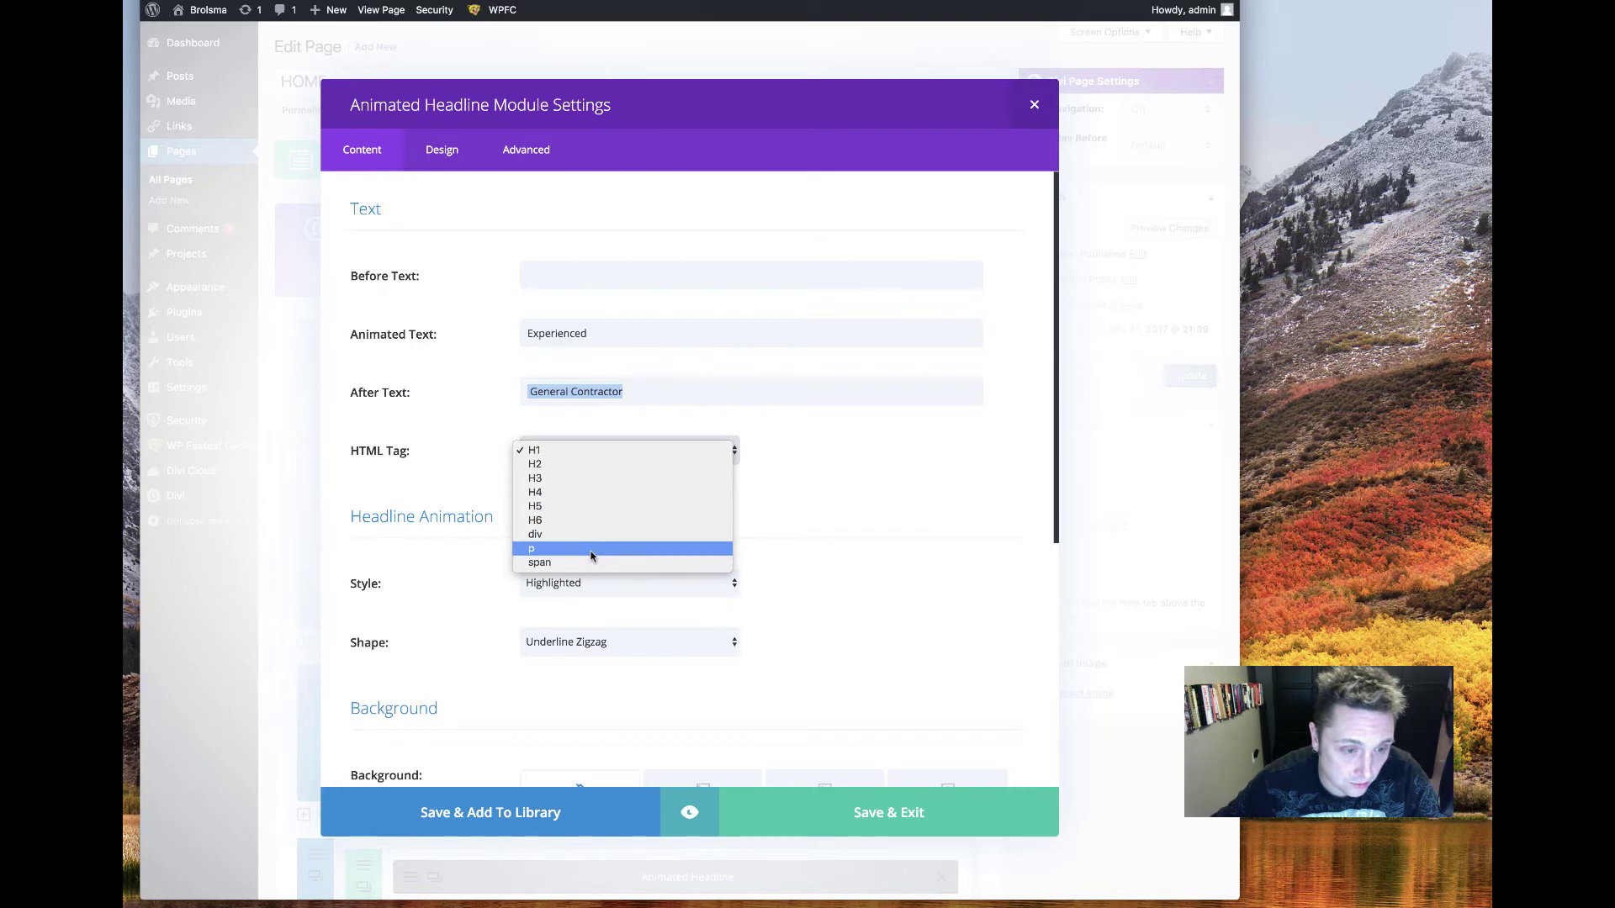
left_click(750, 460)
scroll(750, 460, "down", 2)
scroll(743, 458, "down", 2)
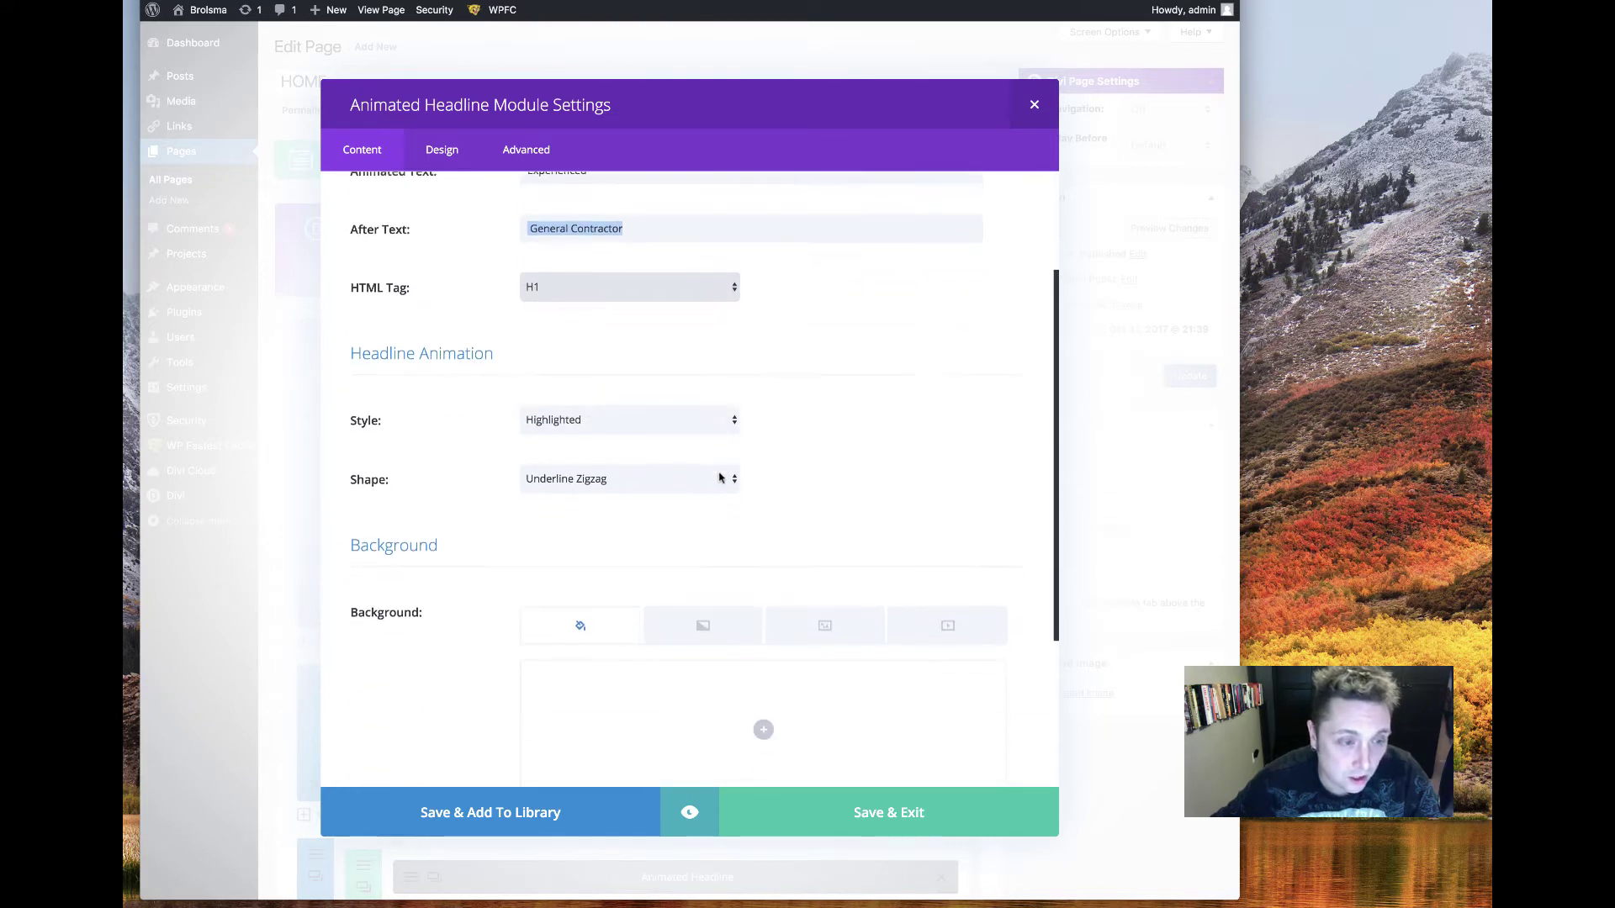
scroll(720, 472, "down", 2)
left_click(651, 343)
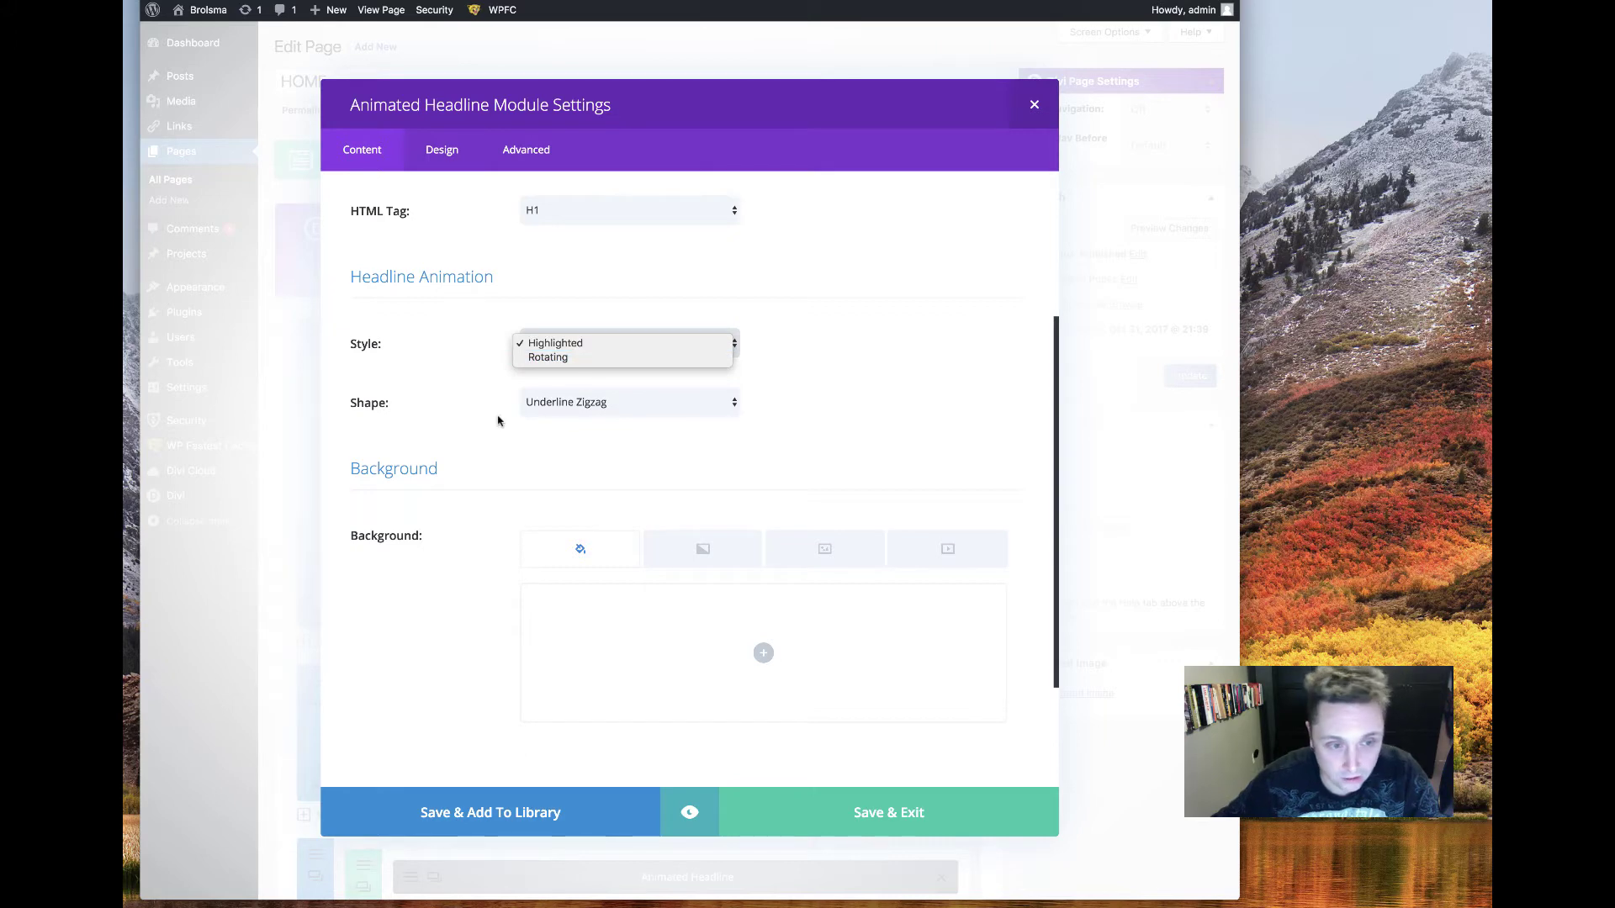
left_click(694, 438)
scroll(670, 459, "down", 3)
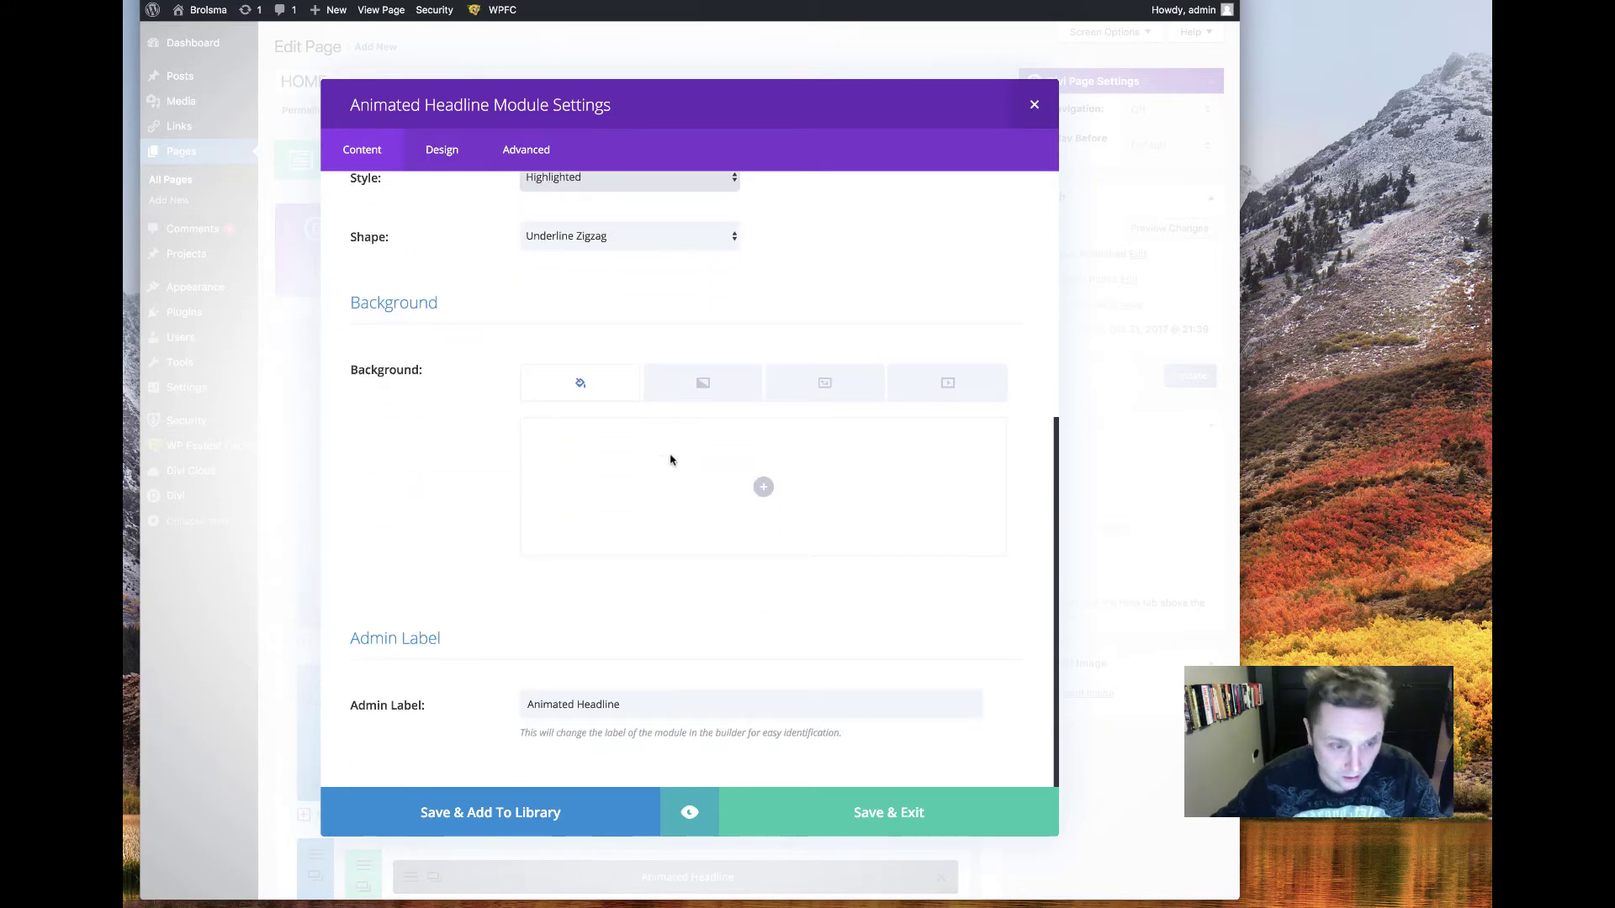
scroll(613, 367, "up", 5)
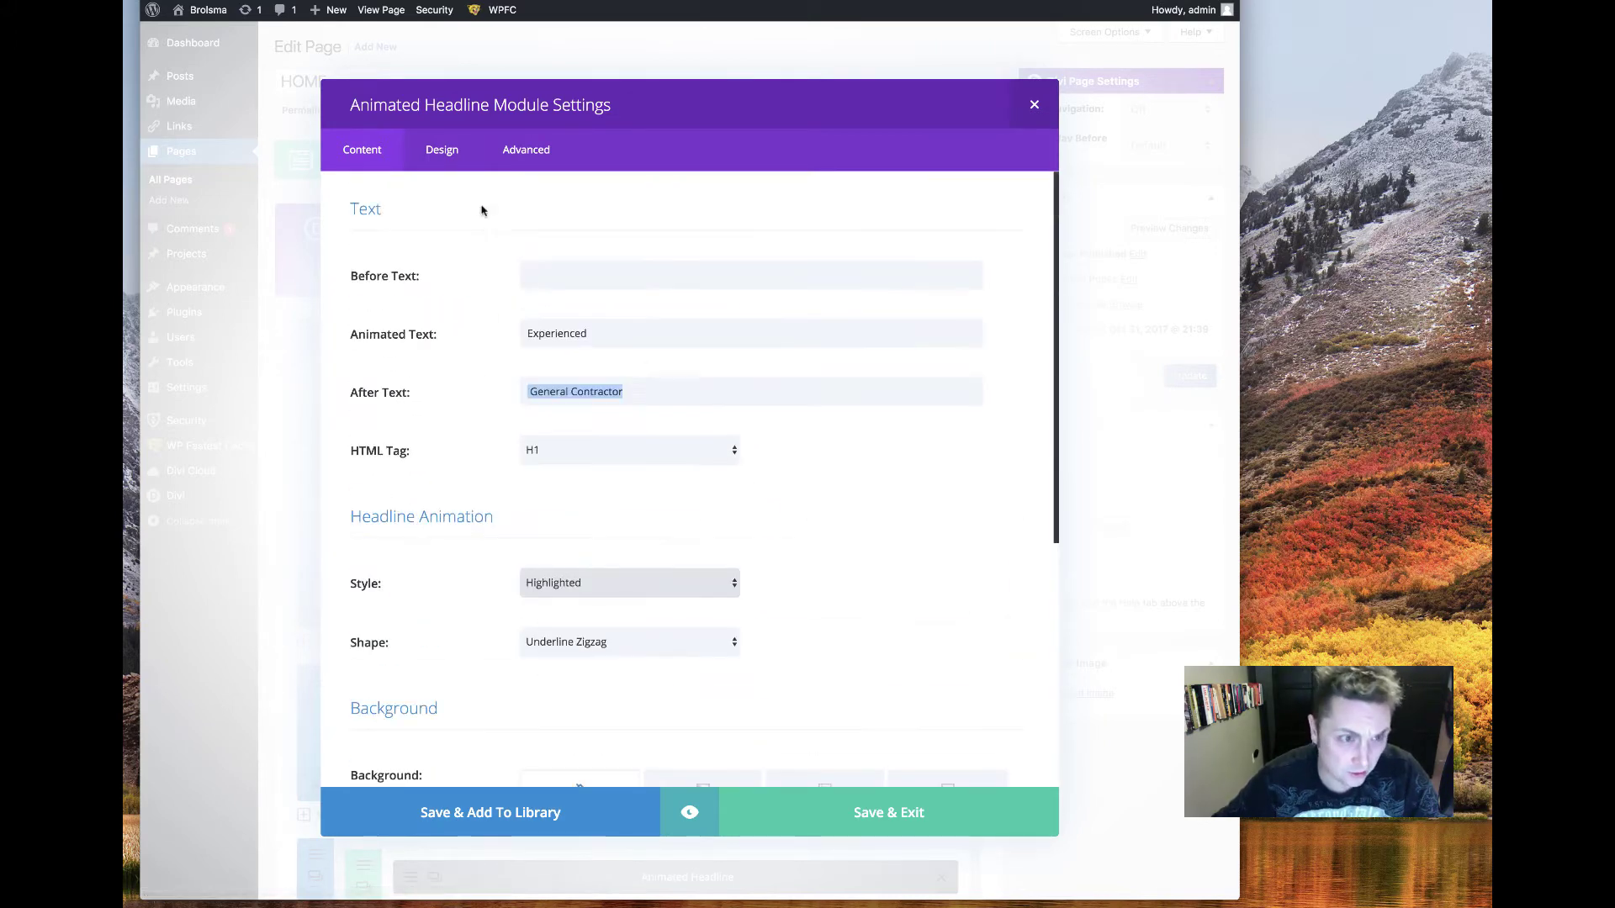
View the Animated Headline module's Design and Content tabs, close its settings, then reopen them.
left_click(443, 151)
scroll(599, 405, "down", 5)
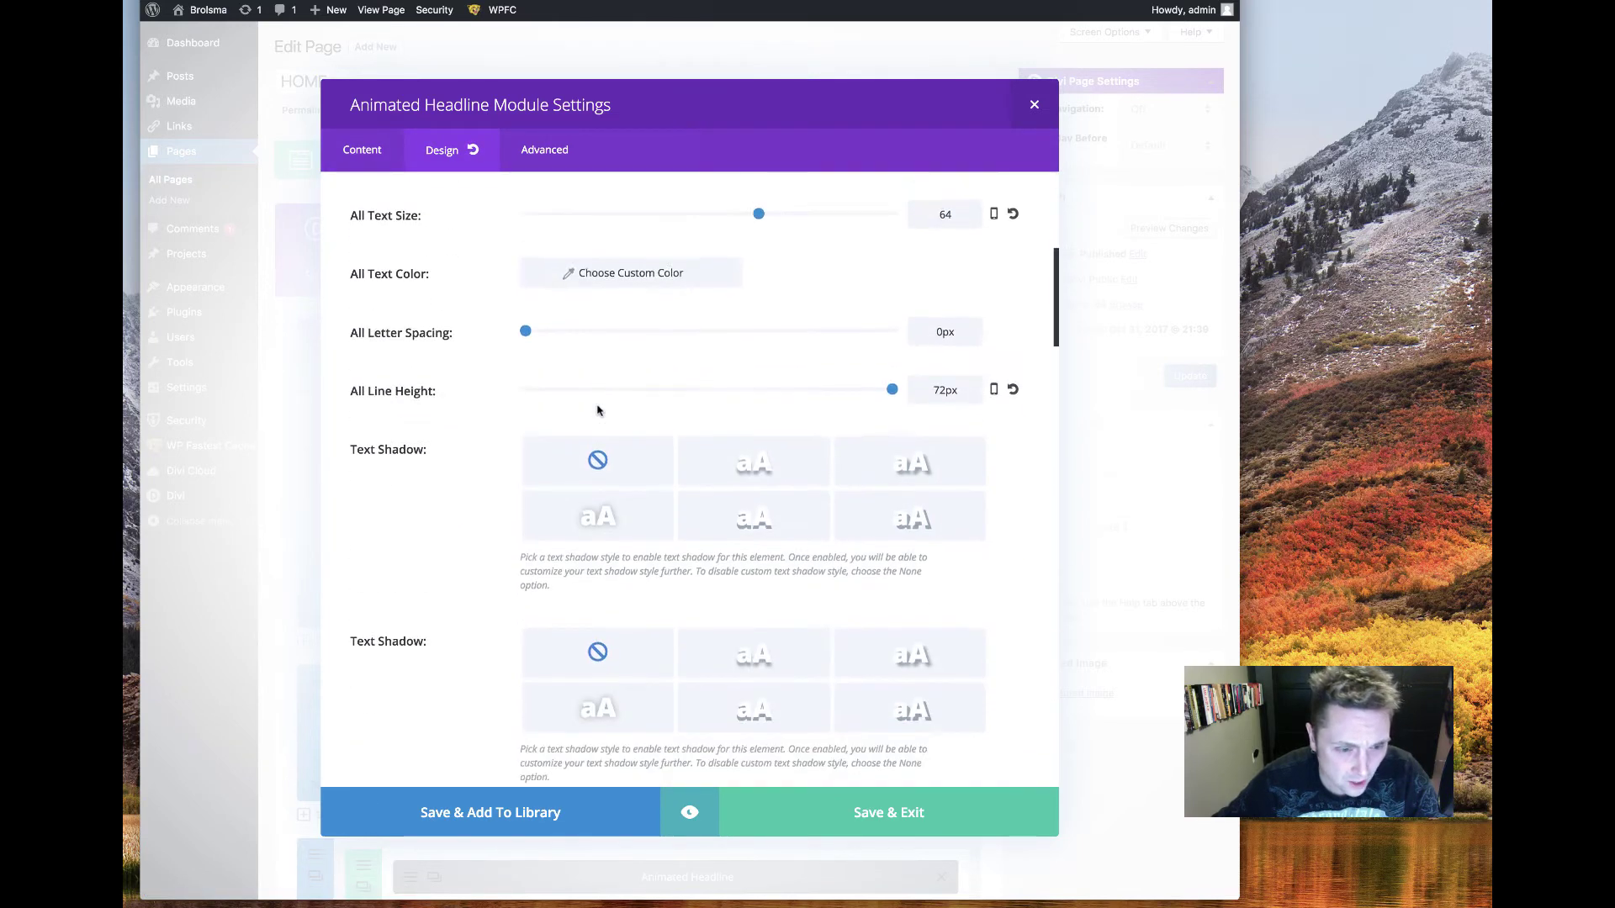
scroll(593, 408, "down", 5)
scroll(594, 408, "down", 5)
scroll(596, 411, "down", 5)
scroll(597, 411, "down", 5)
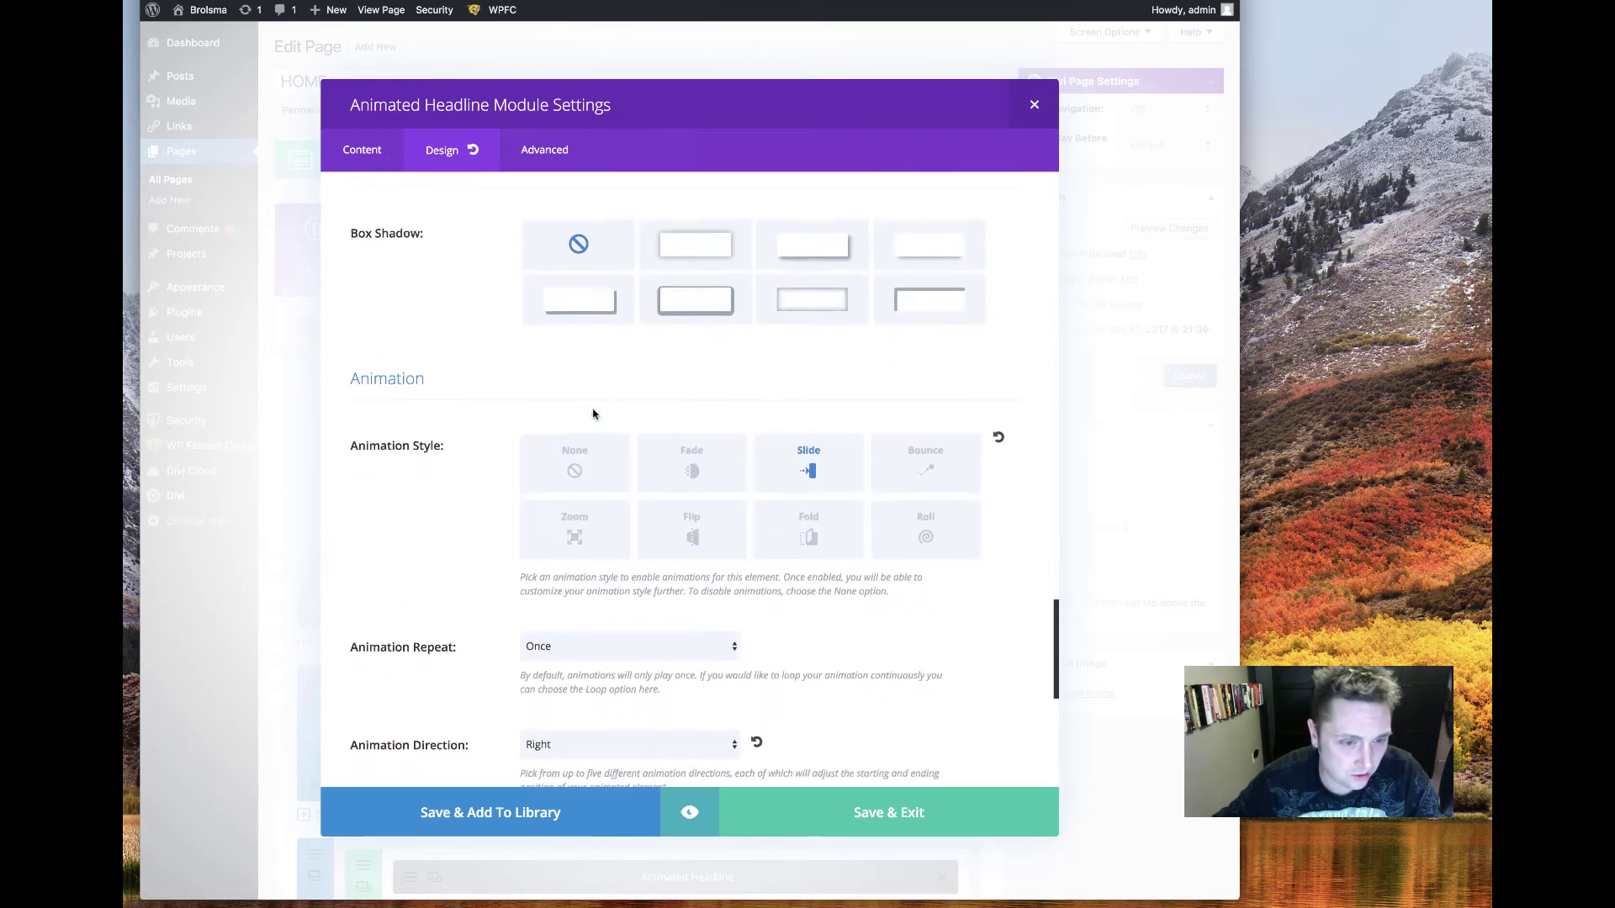
scroll(594, 409, "down", 5)
scroll(592, 411, "down", 3)
scroll(570, 401, "up", 5)
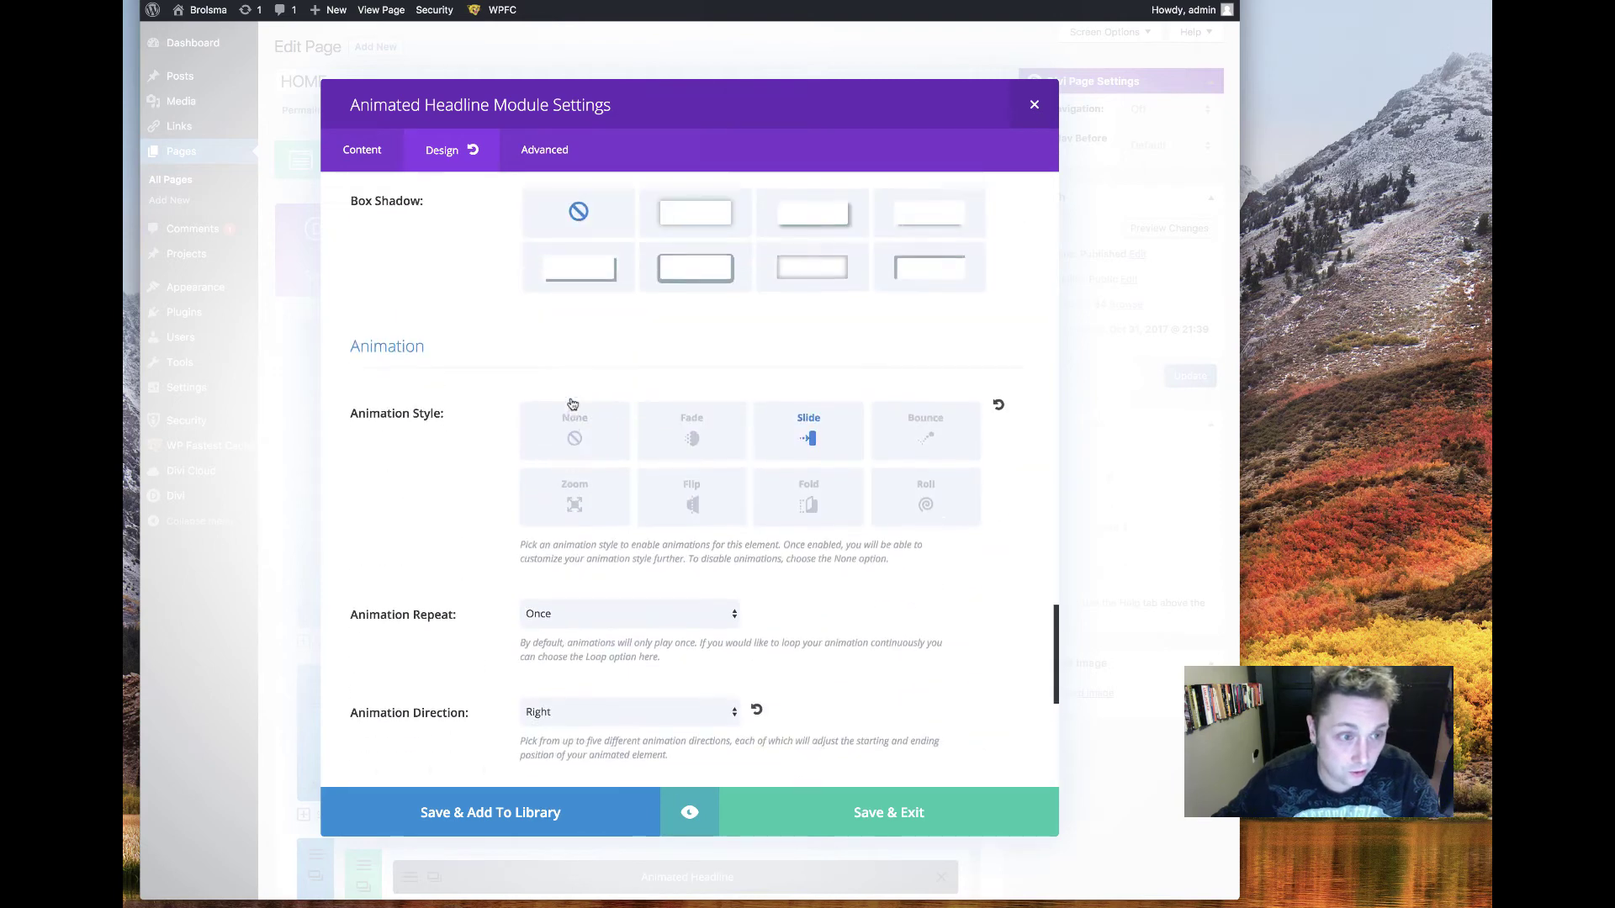
scroll(581, 416, "up", 2)
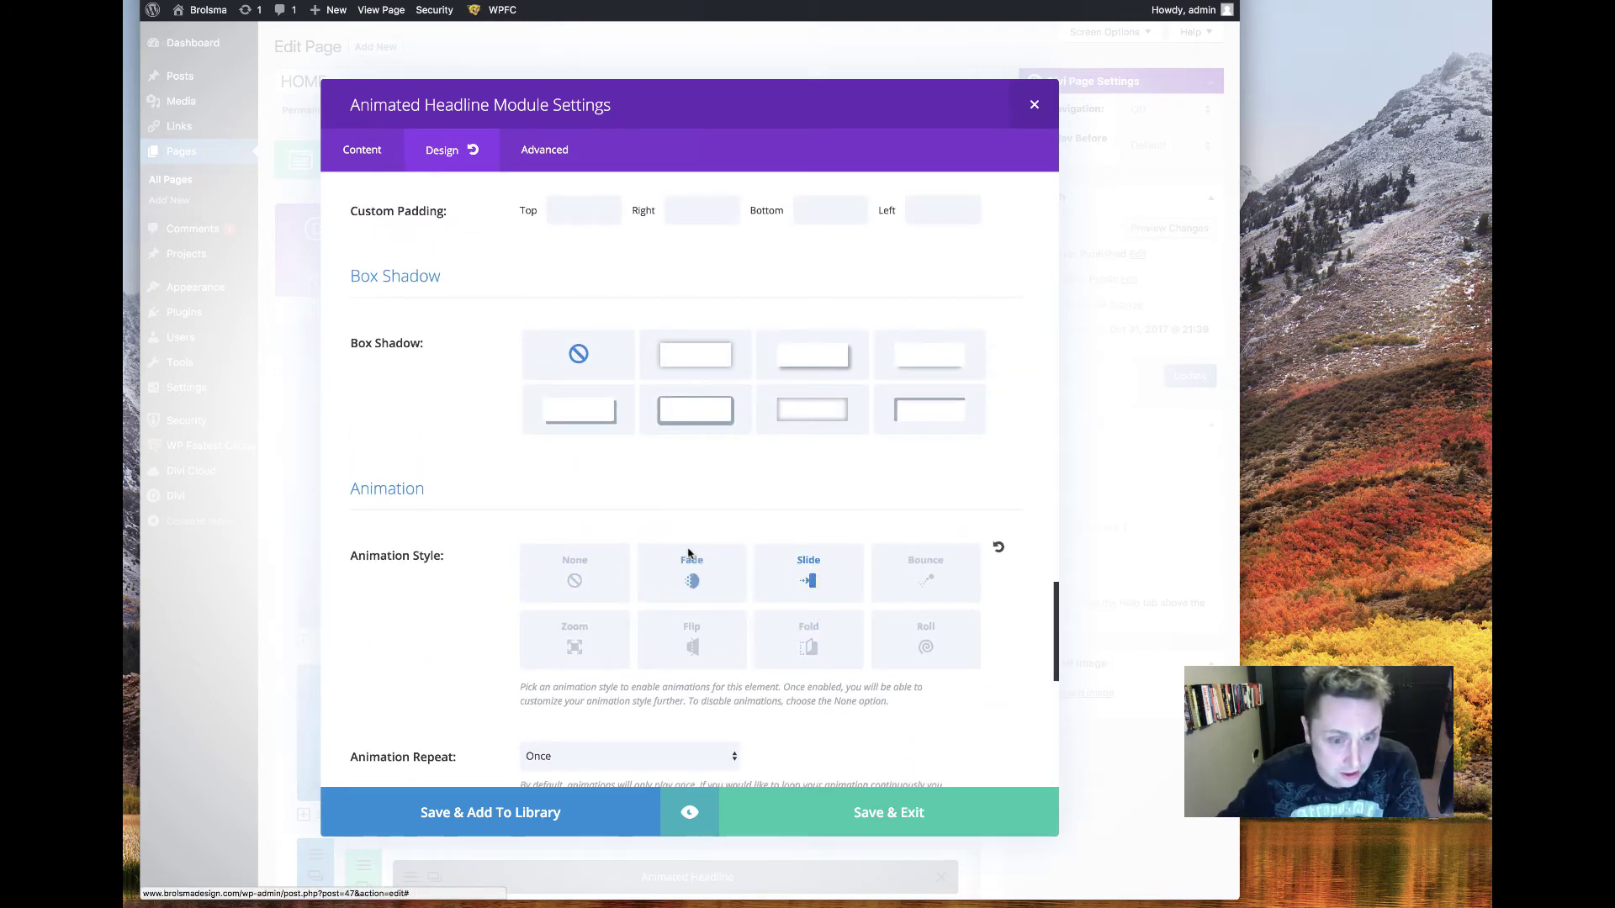
scroll(689, 551, "up", 5)
scroll(653, 593, "up", 5)
scroll(588, 307, "up", 1)
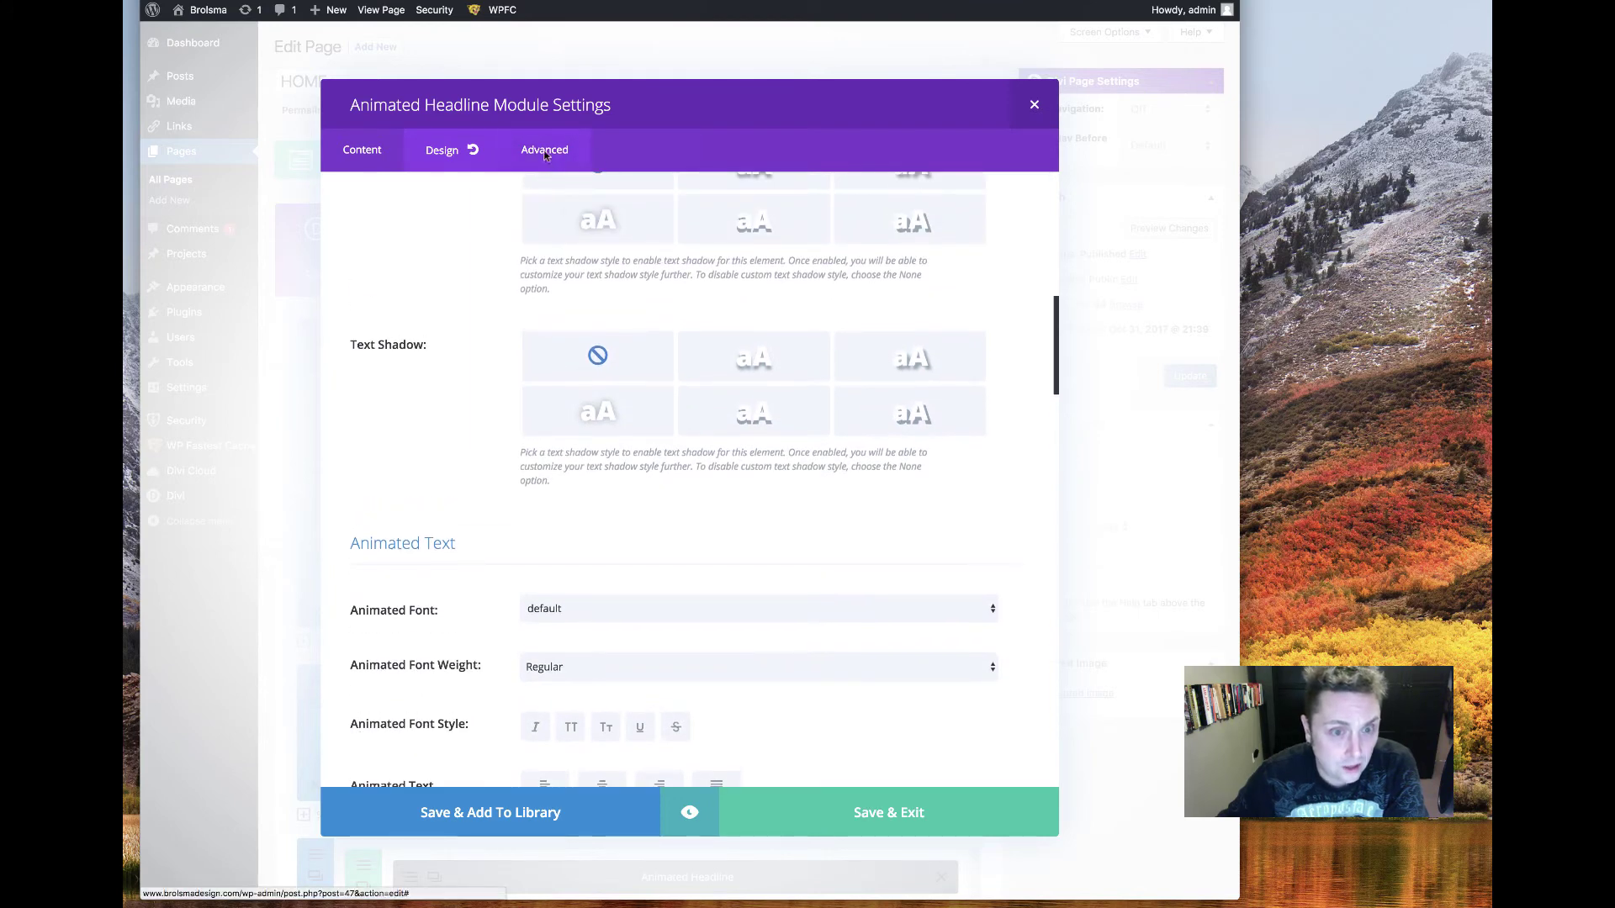
left_click(363, 149)
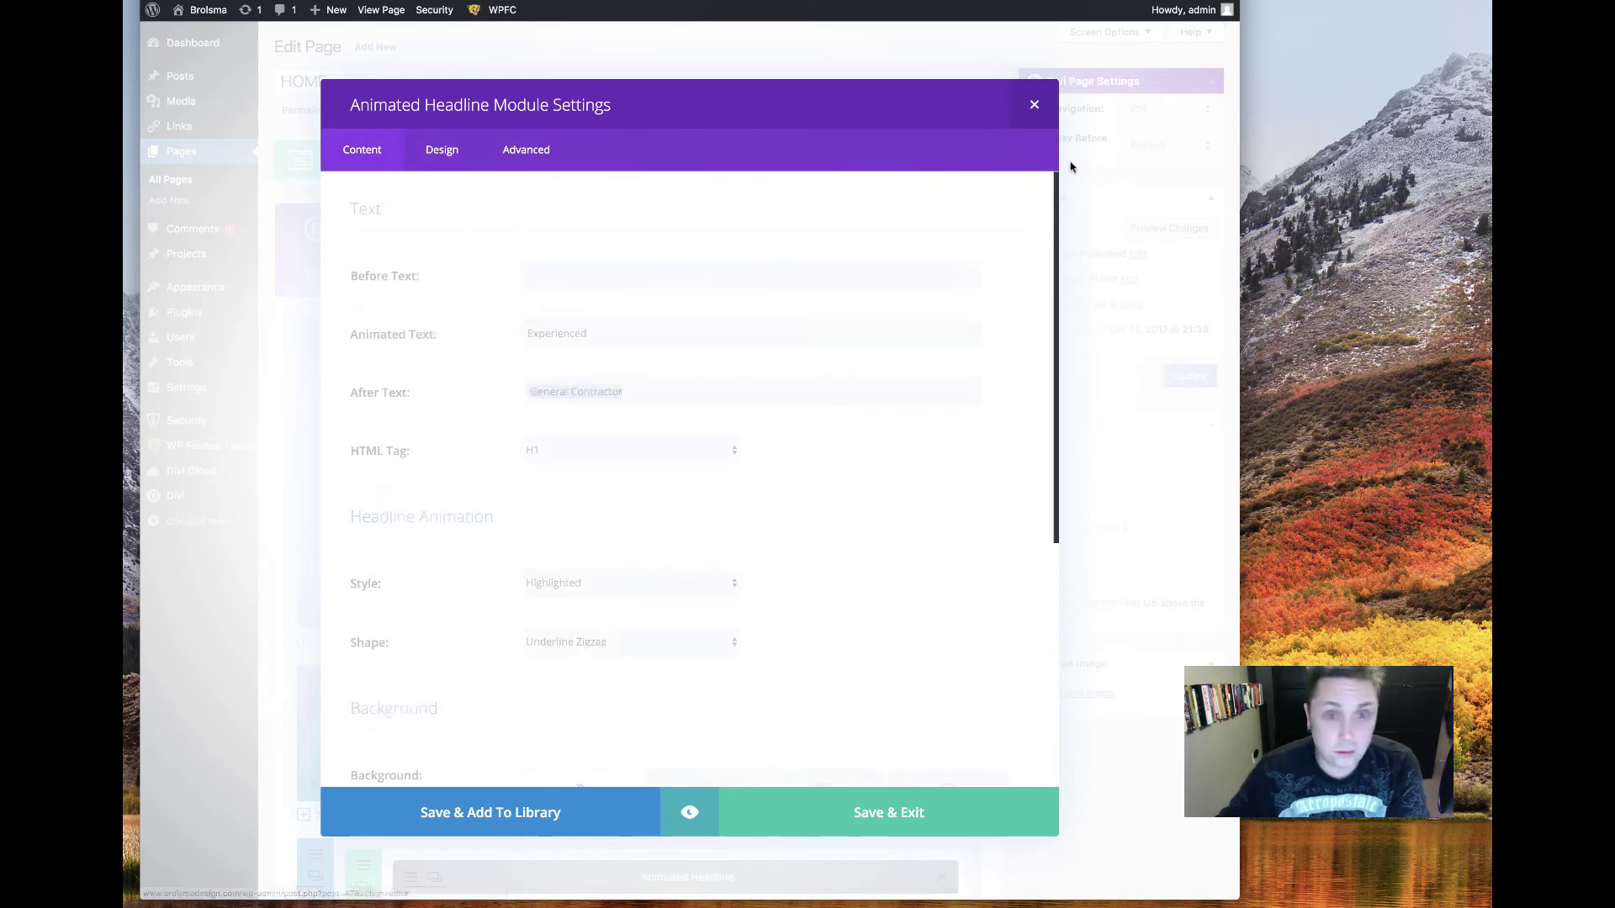
left_click(1035, 105)
scroll(565, 522, "down", 4)
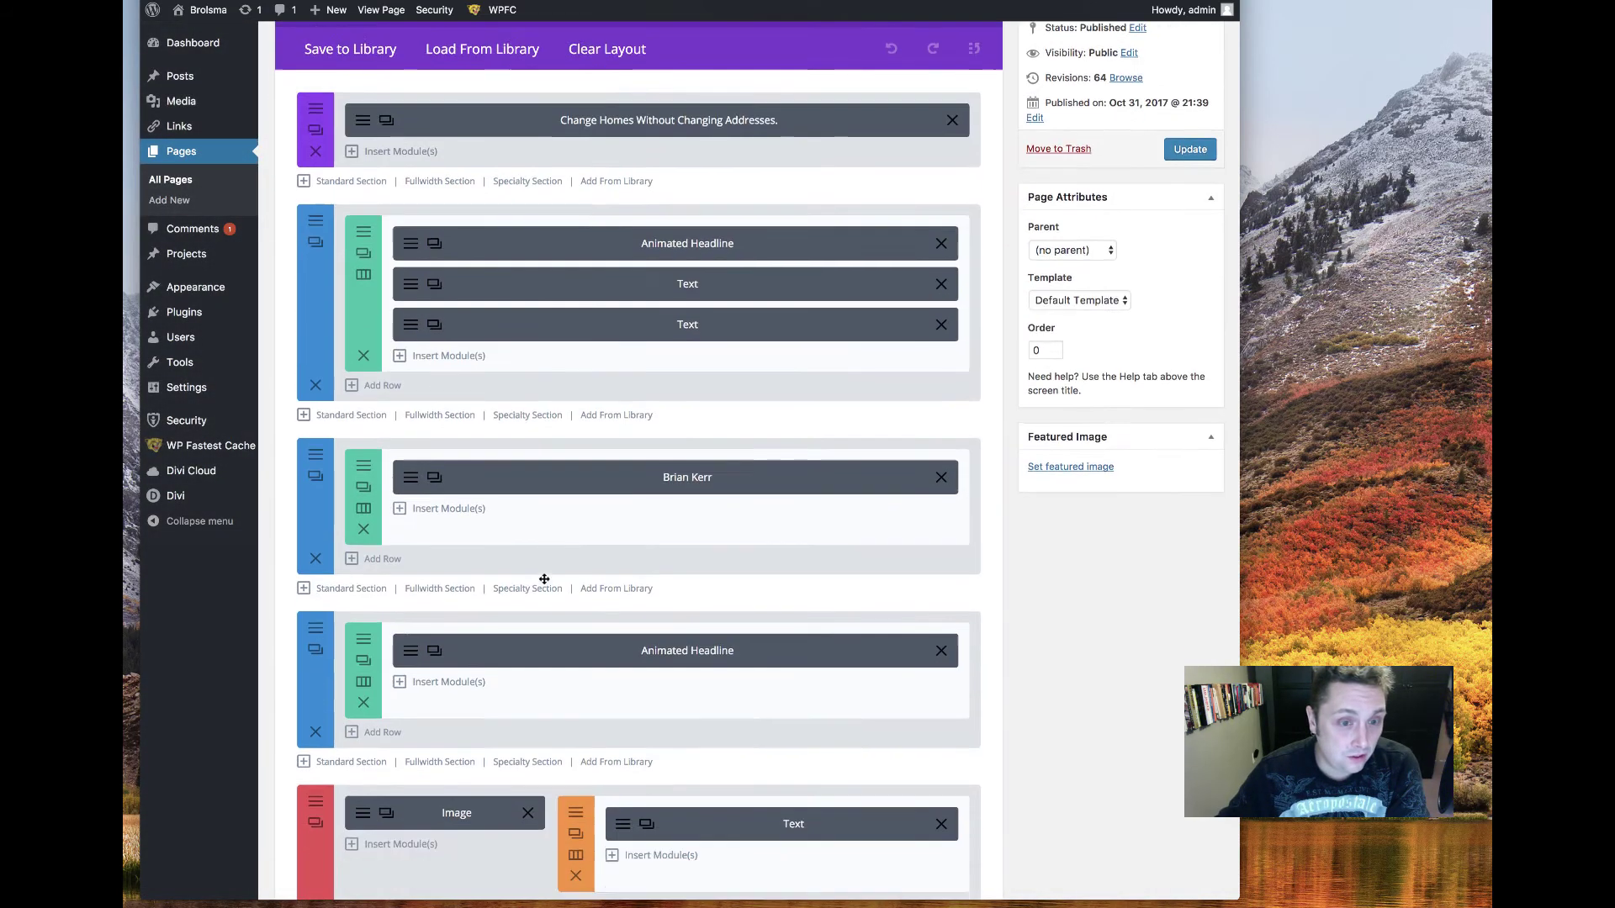
scroll(541, 577, "down", 1)
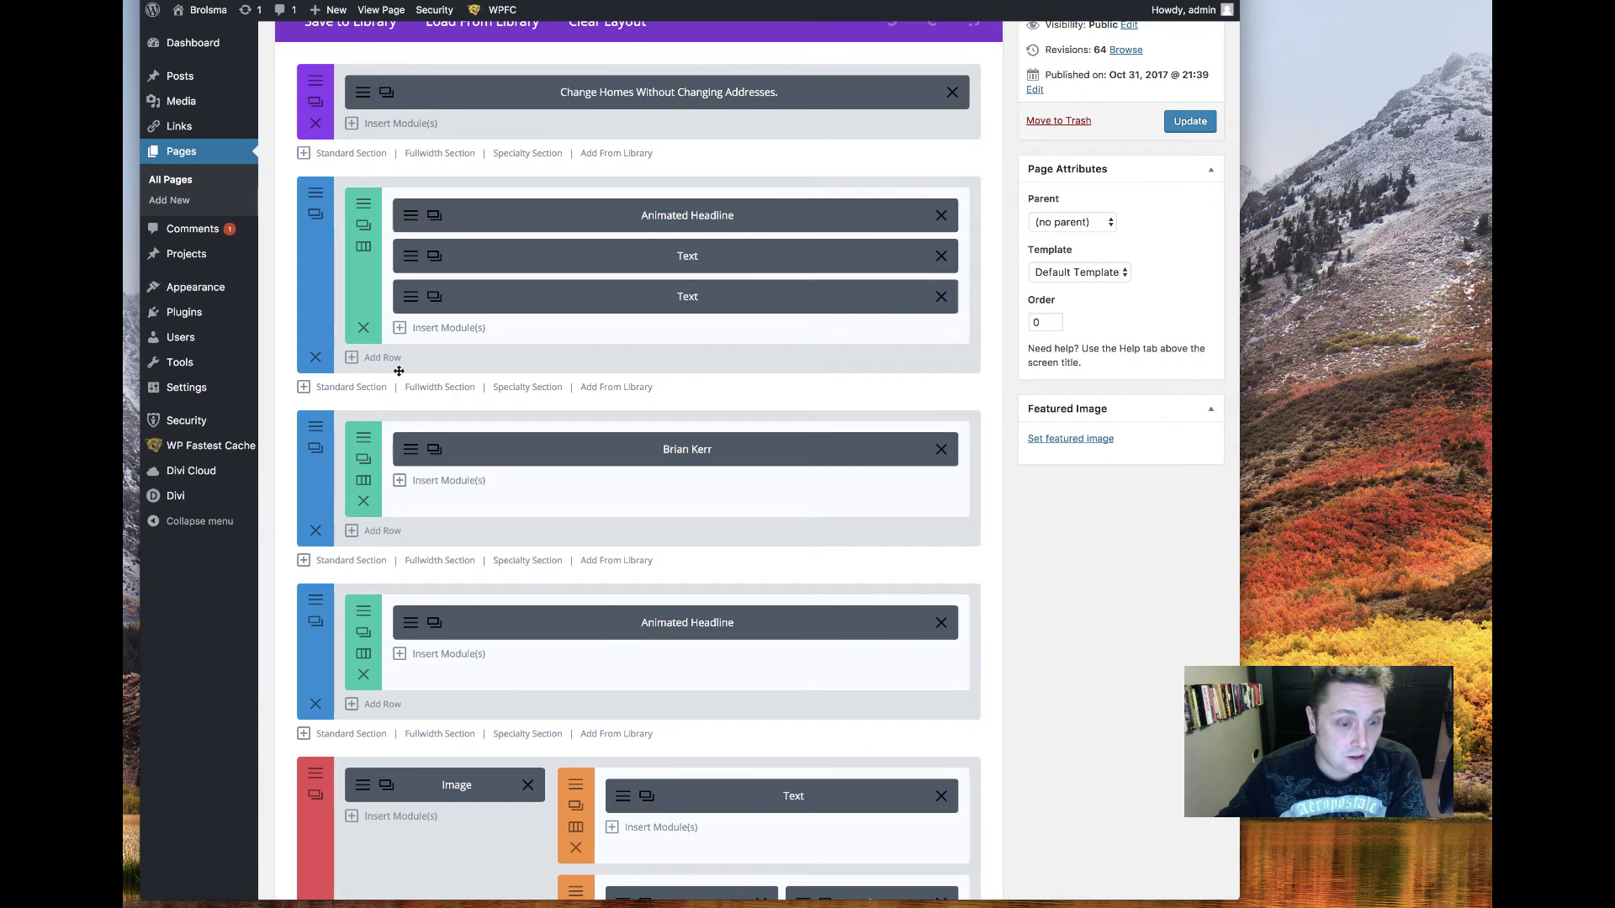
left_click(433, 216)
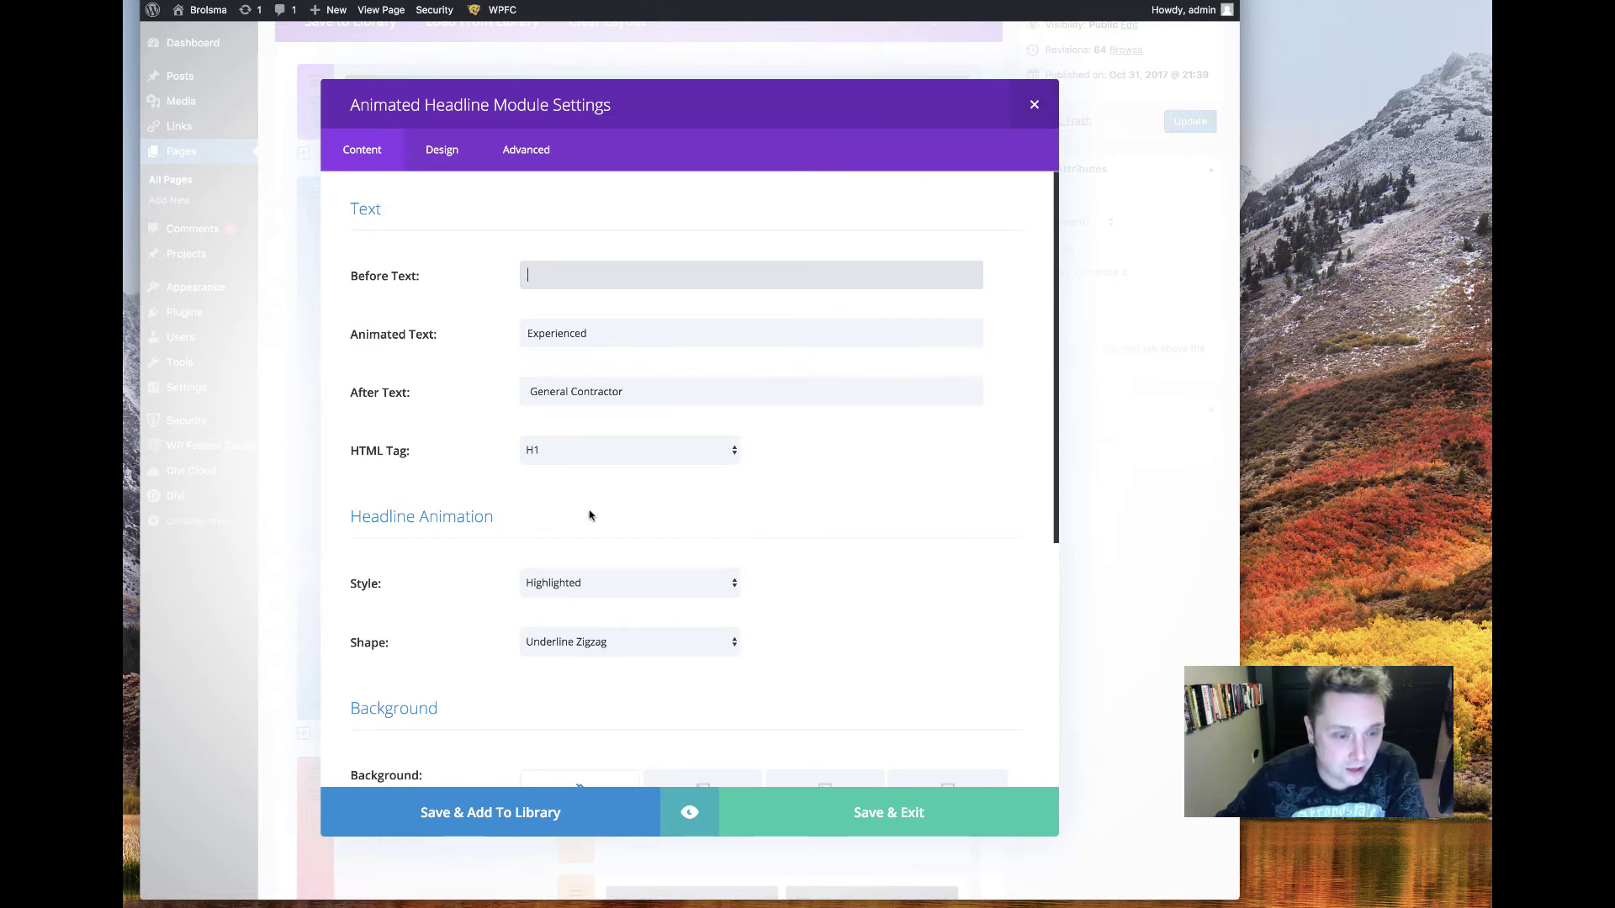
scroll(569, 451, "down", 3)
scroll(568, 449, "down", 3)
scroll(563, 453, "up", 5)
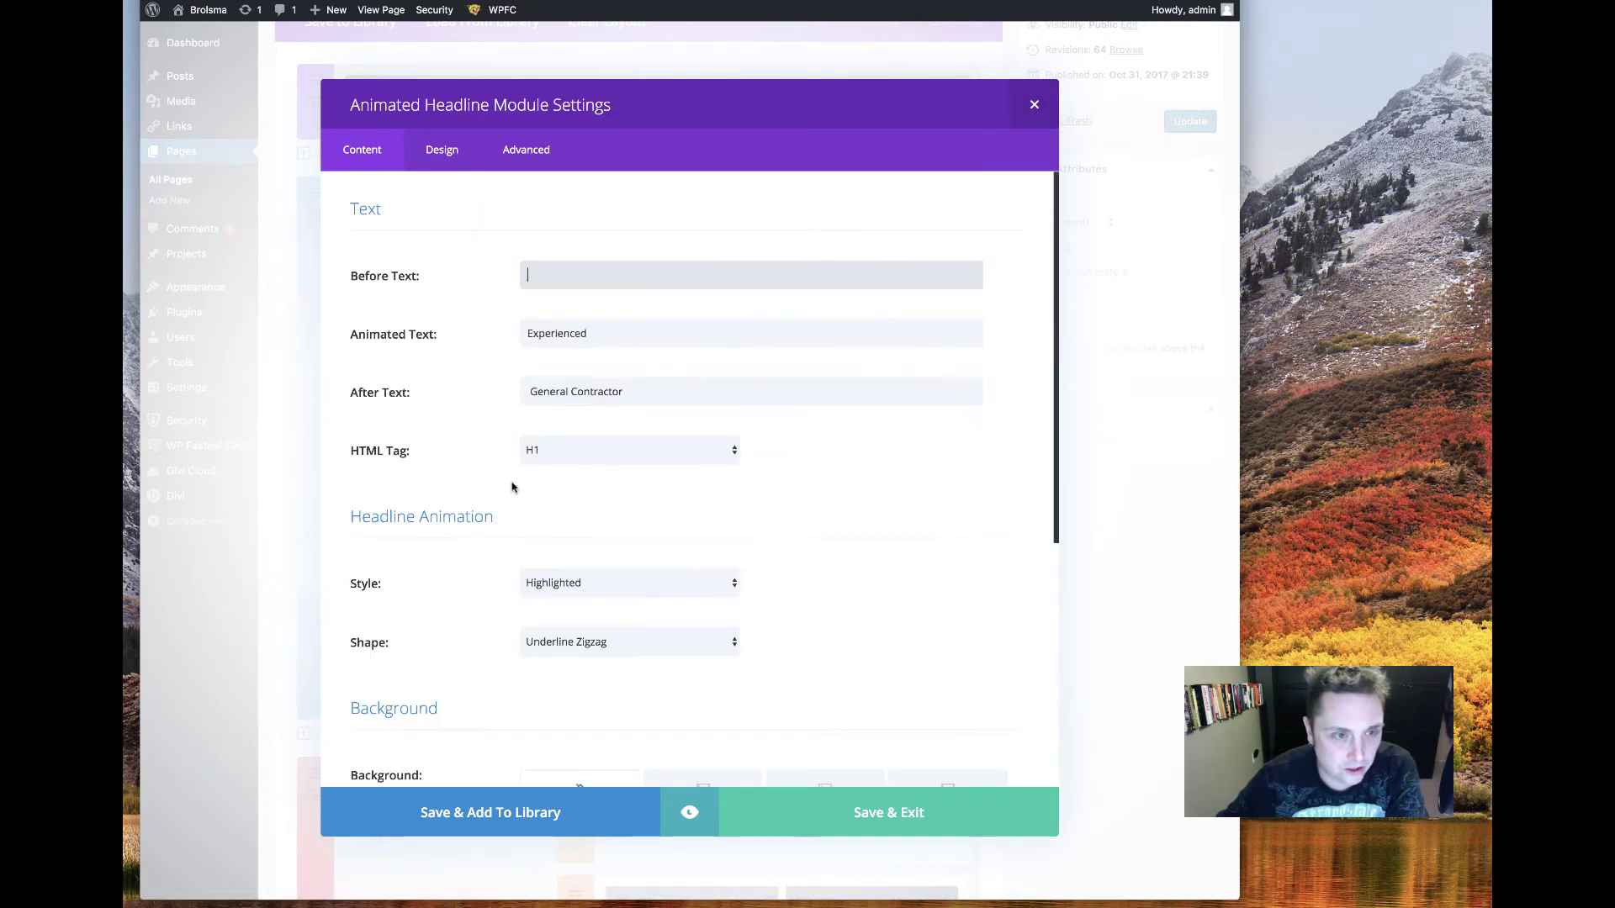
Show the Design tab of the Animated Headline module settings.
left_click(442, 150)
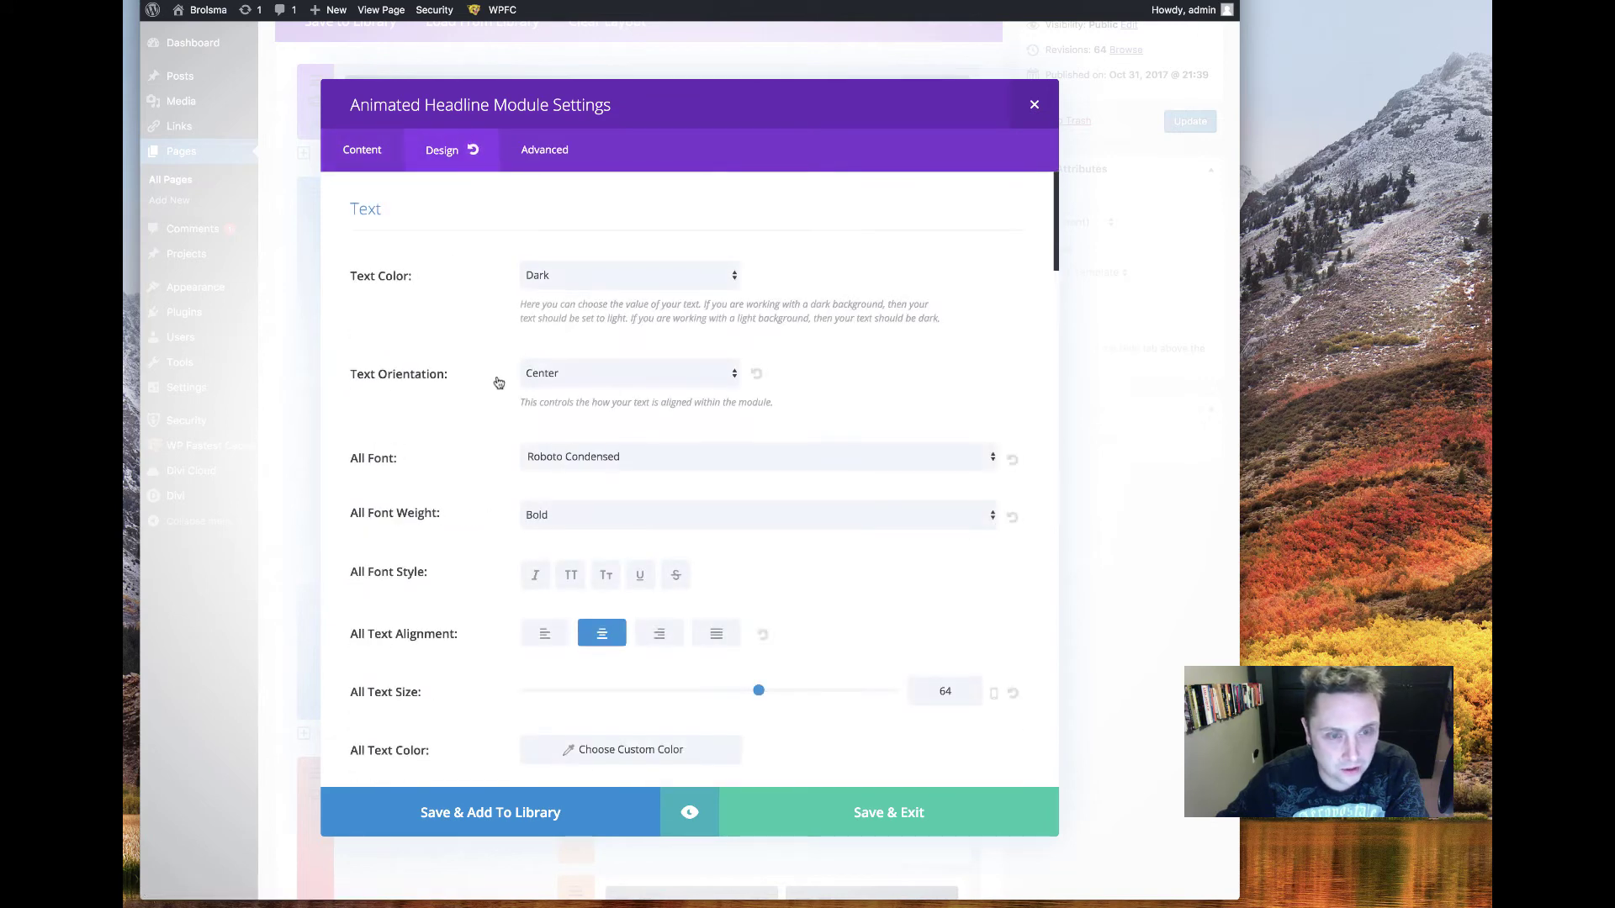
scroll(490, 396, "down", 3)
scroll(494, 408, "down", 5)
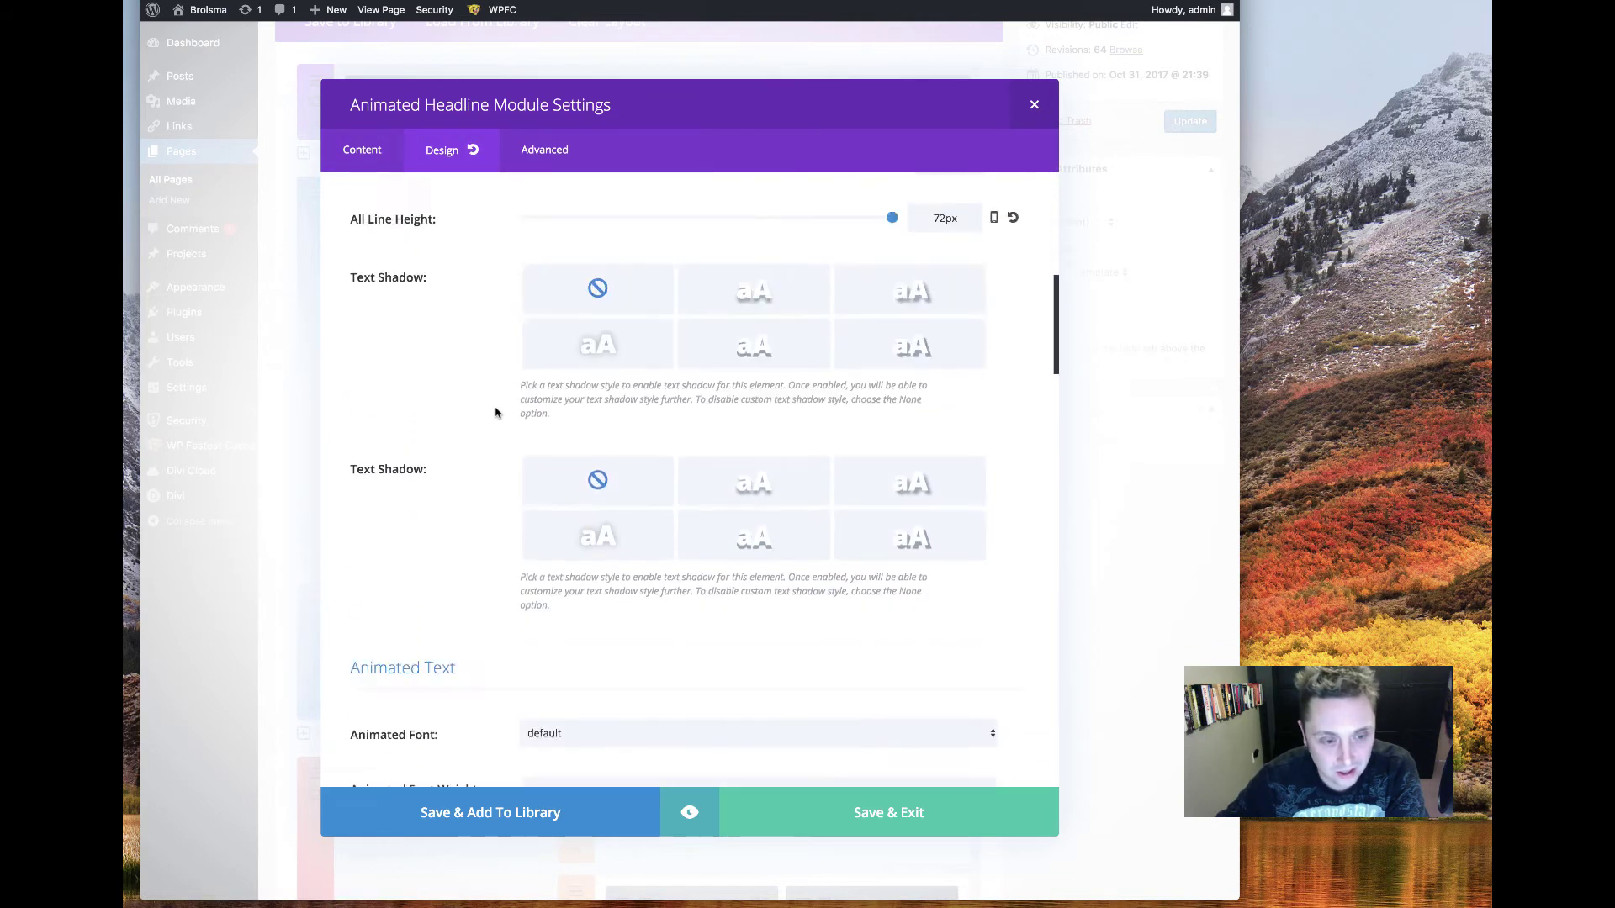
scroll(494, 407, "down", 10)
scroll(493, 409, "down", 5)
scroll(491, 416, "down", 4)
scroll(397, 387, "down", 1)
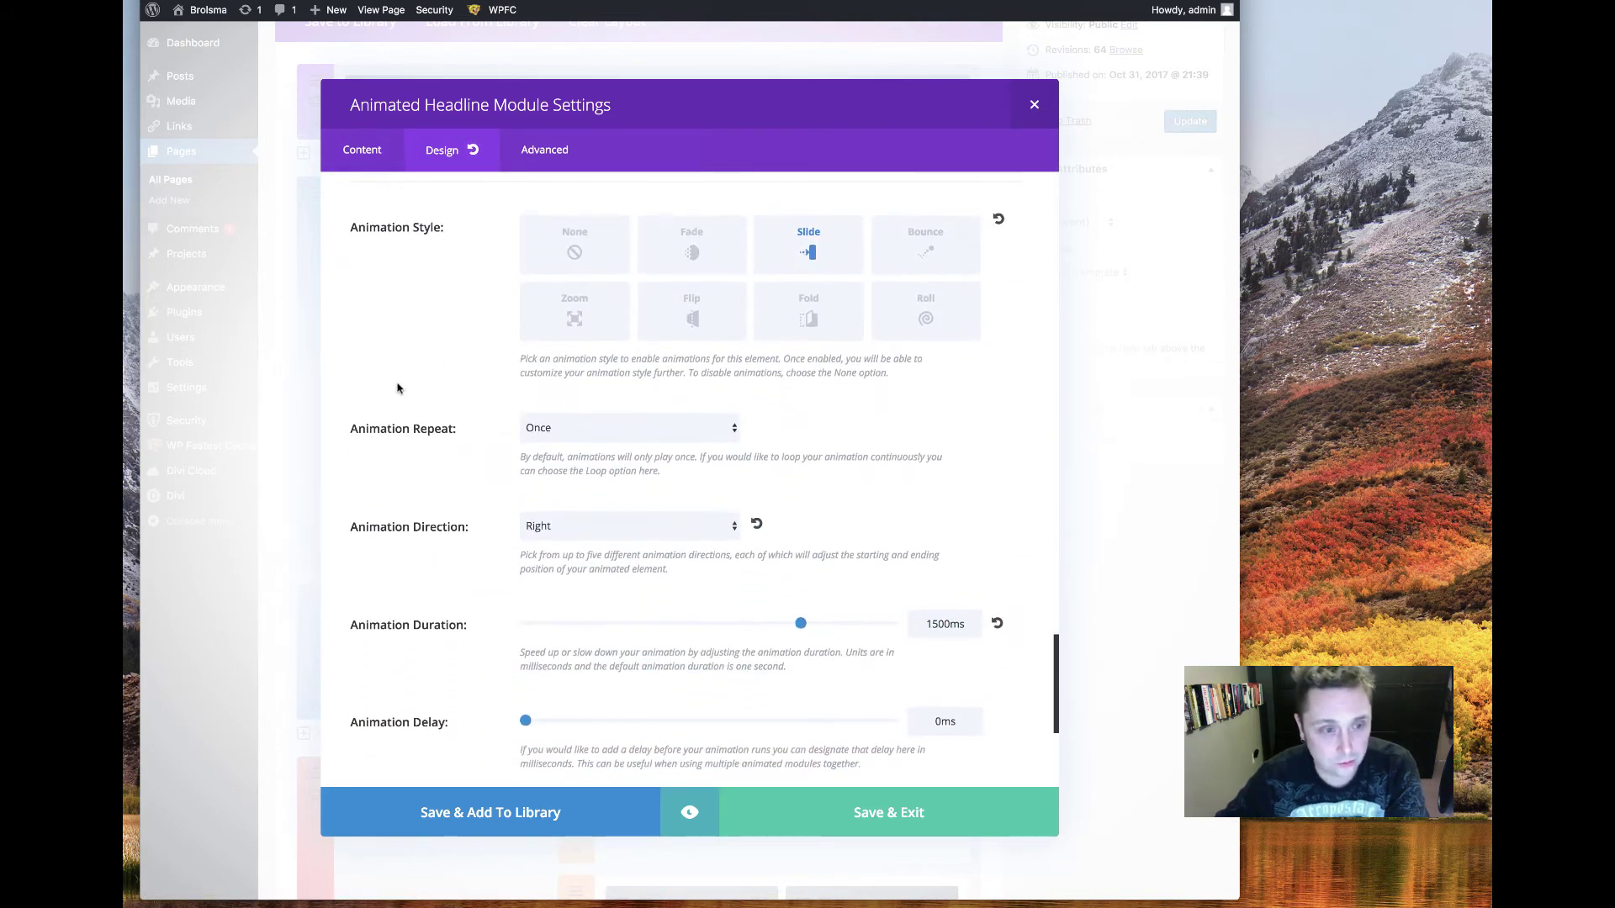
scroll(447, 395, "down", 6)
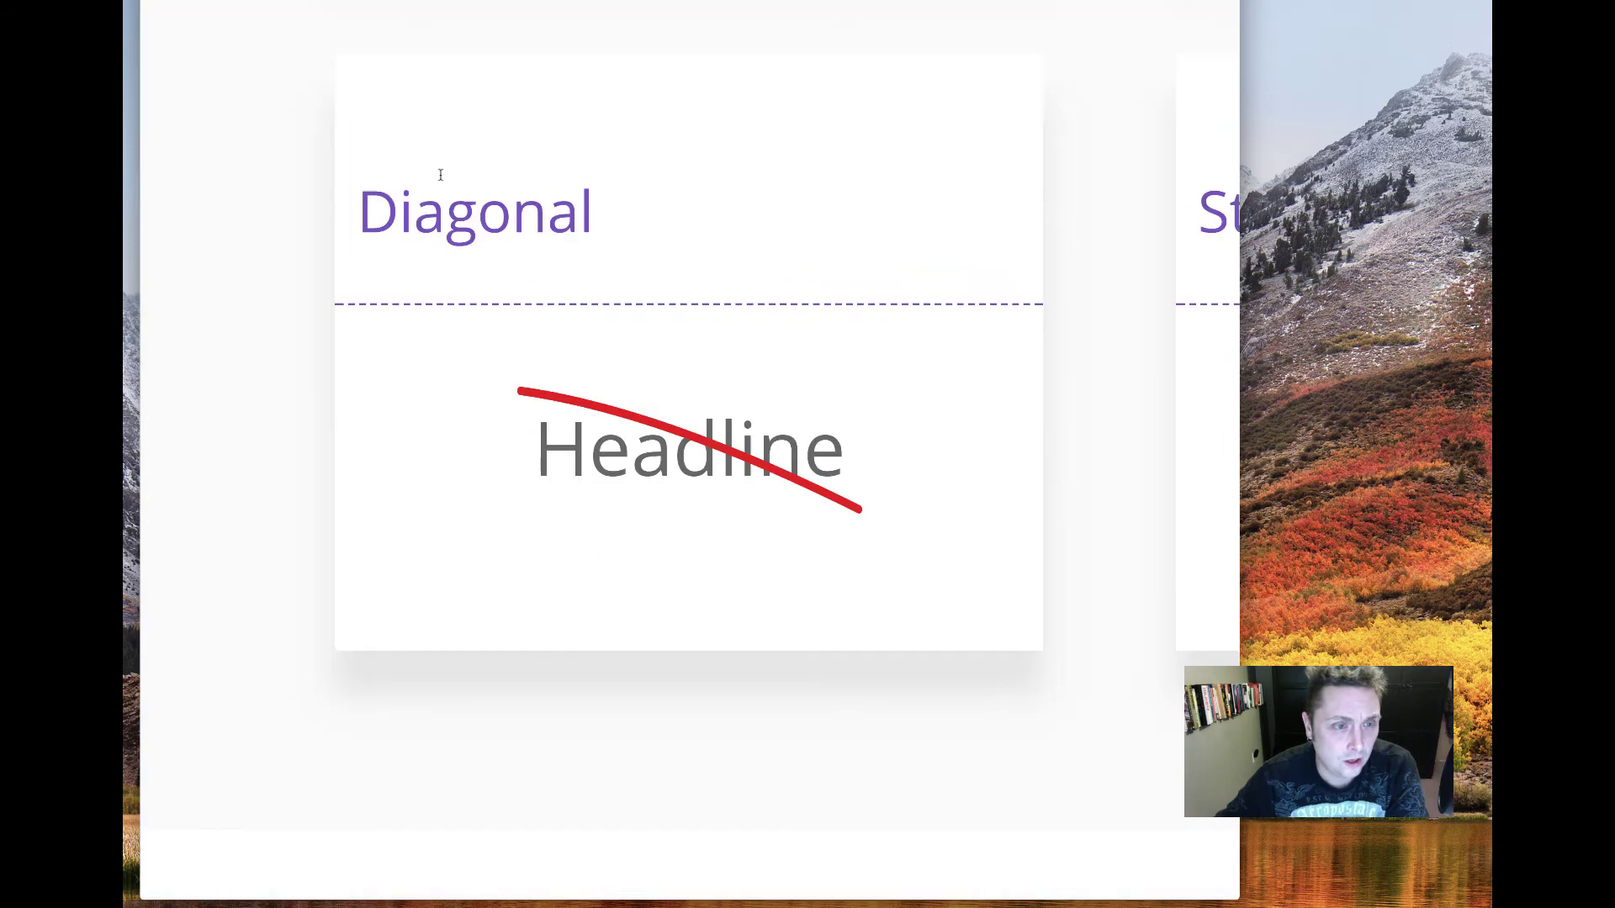
scroll(685, 324, "up", 3)
scroll(745, 324, "up", 3)
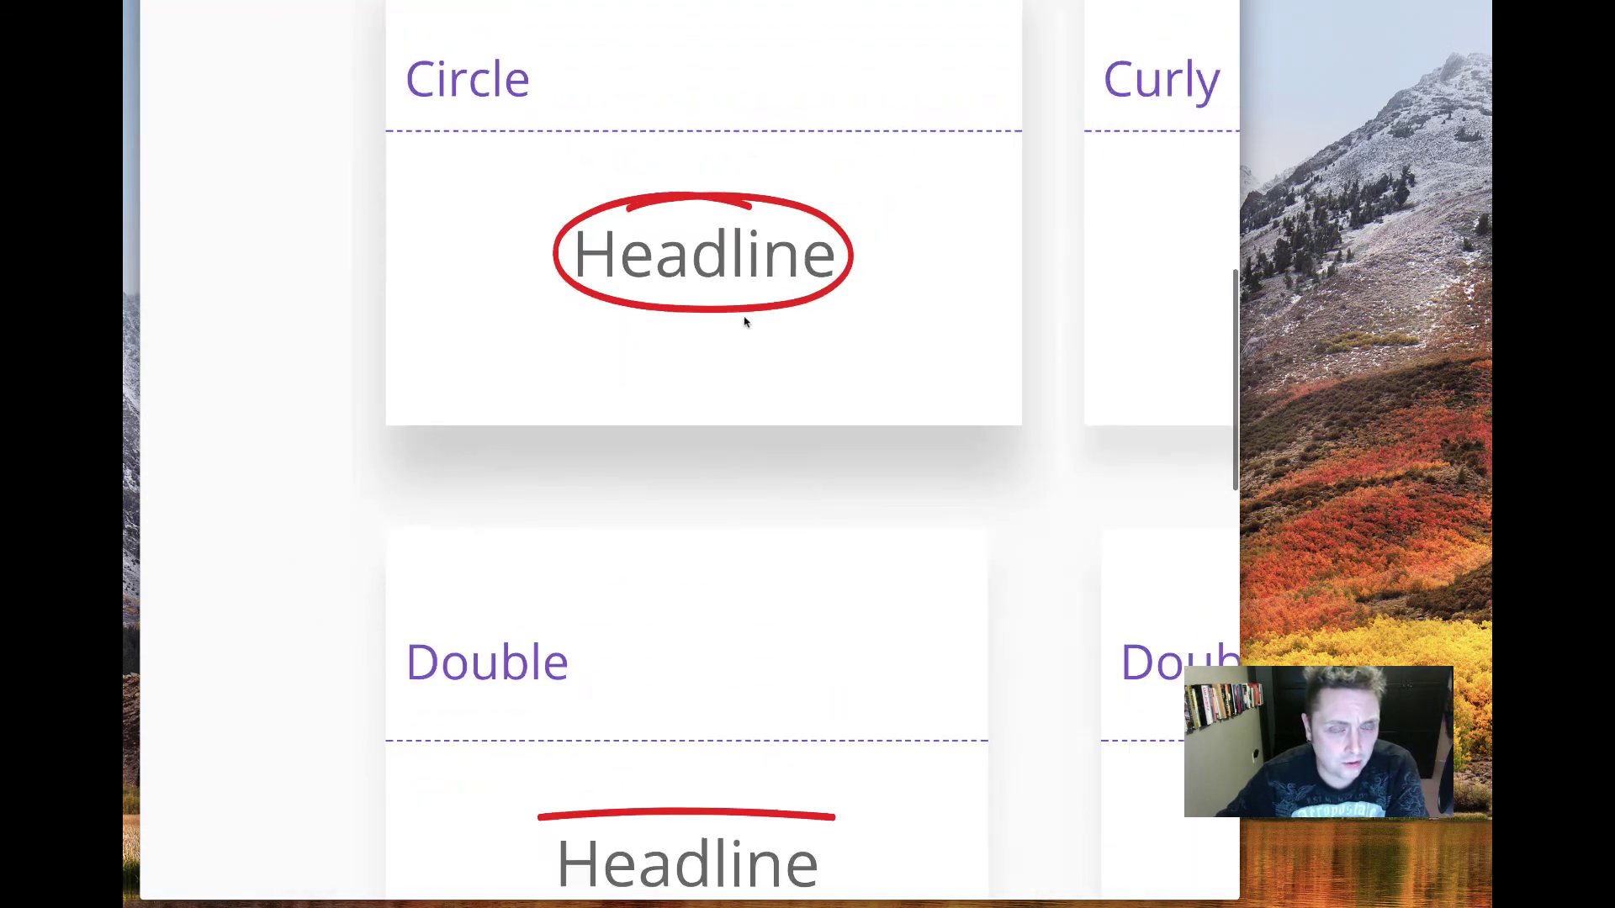
scroll(620, 353, "up", 3)
scroll(636, 460, "up", 2)
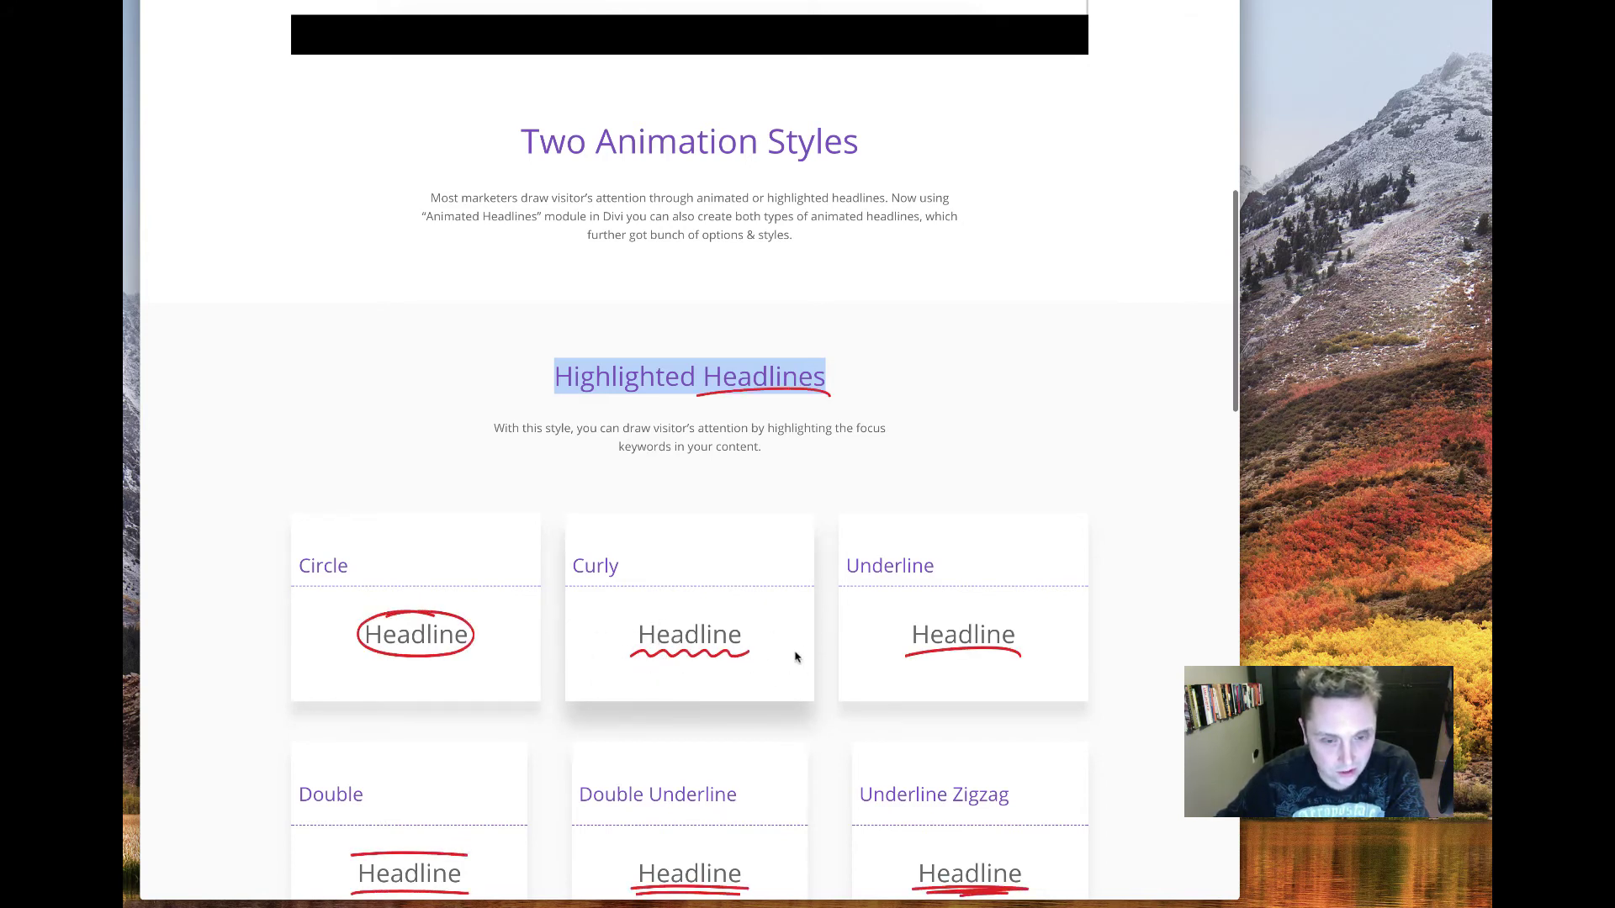
scroll(724, 648, "down", 2)
scroll(703, 642, "down", 2)
scroll(704, 641, "down", 5)
scroll(701, 643, "down", 2)
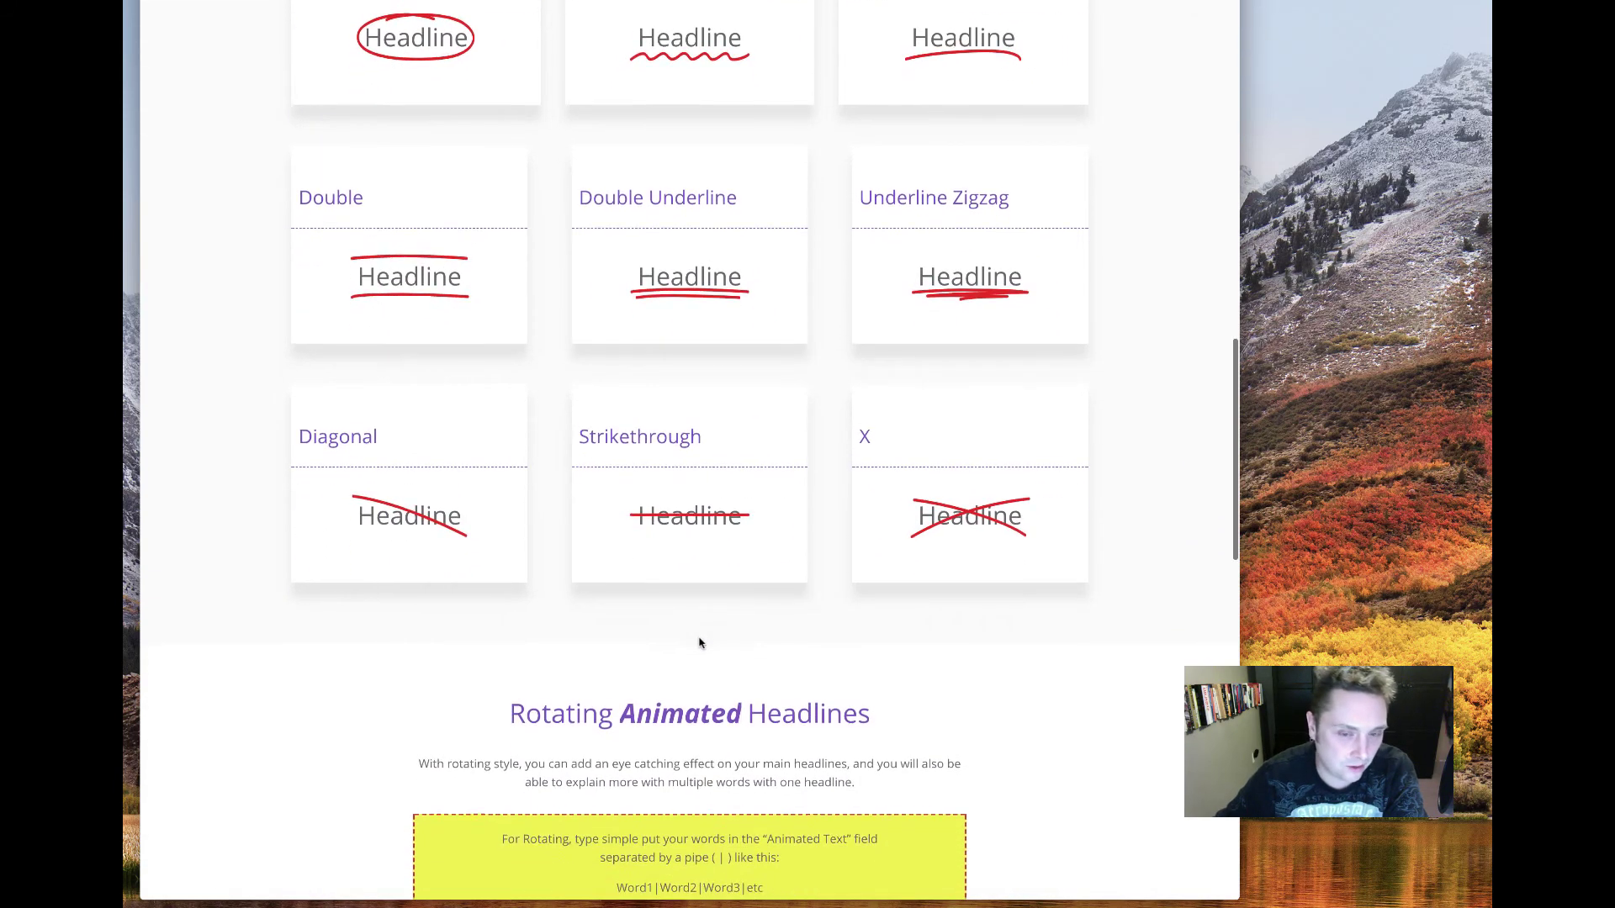
scroll(905, 620, "down", 4)
scroll(902, 631, "down", 7)
scroll(897, 635, "down", 5)
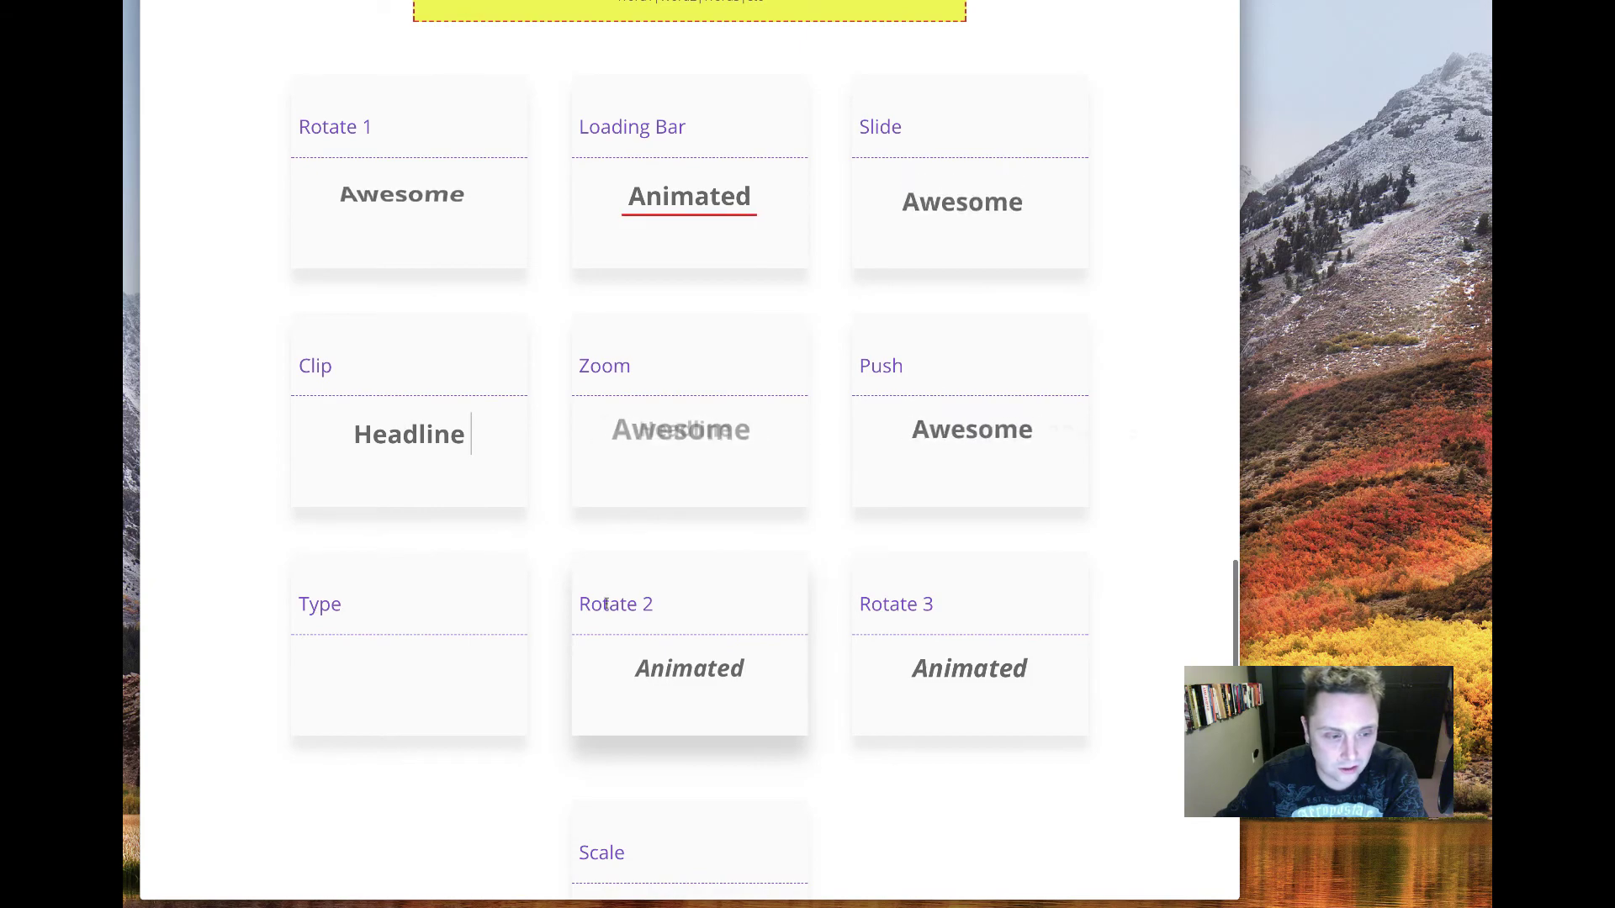
scroll(542, 615, "down", 8)
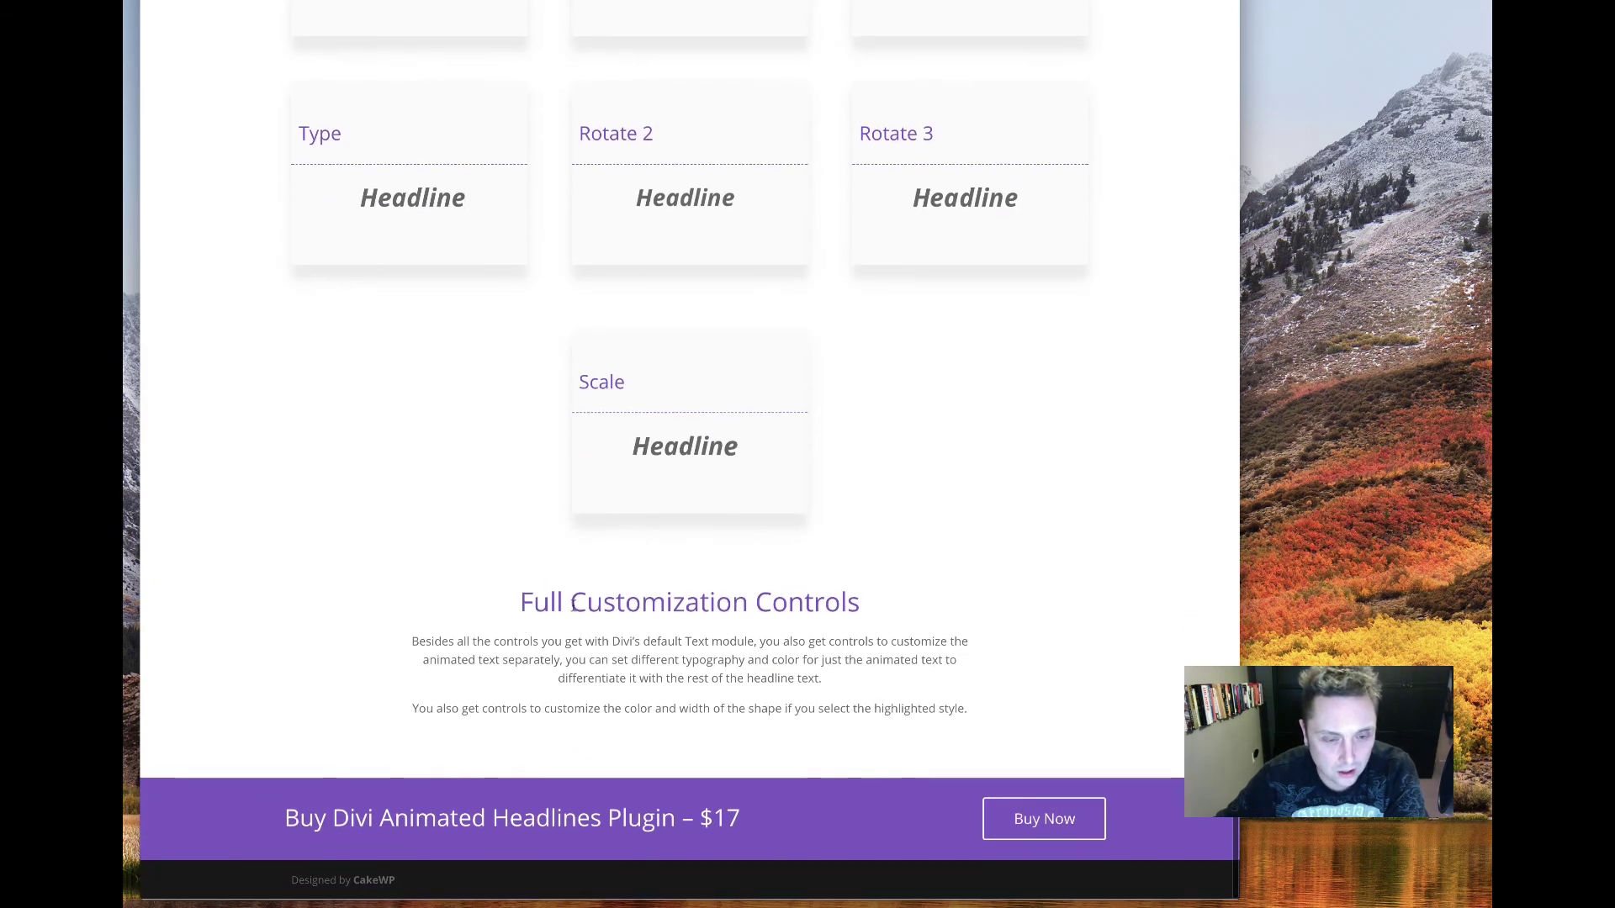
scroll(571, 603, "up", 20)
scroll(562, 568, "up", 7)
scroll(556, 544, "up", 1)
scroll(551, 520, "up", 10)
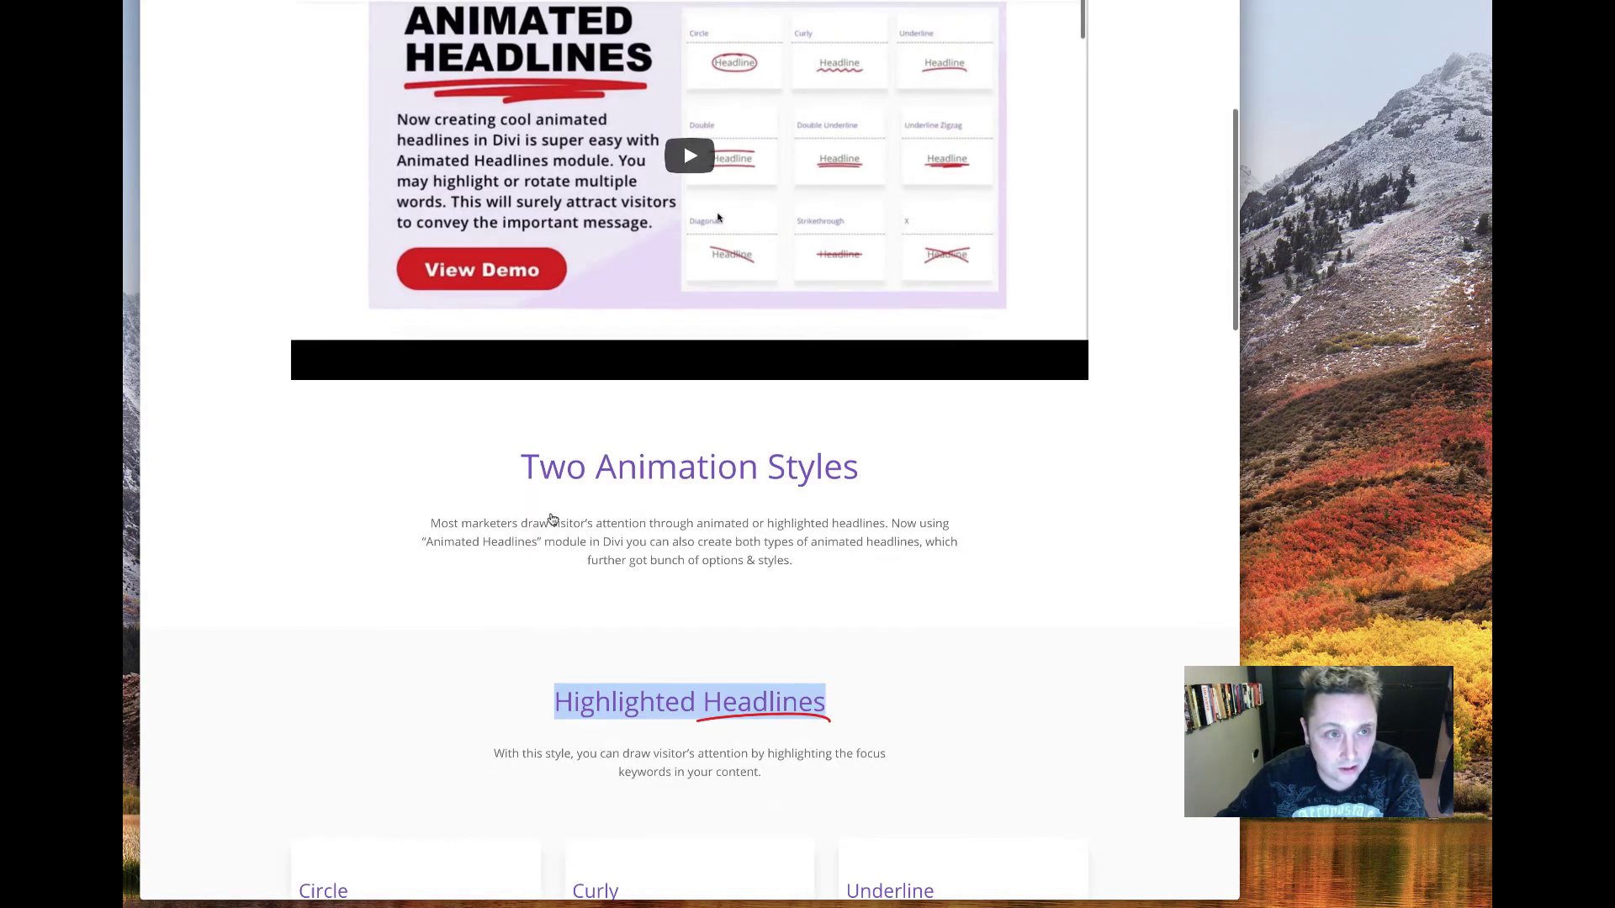
scroll(552, 519, "up", 8)
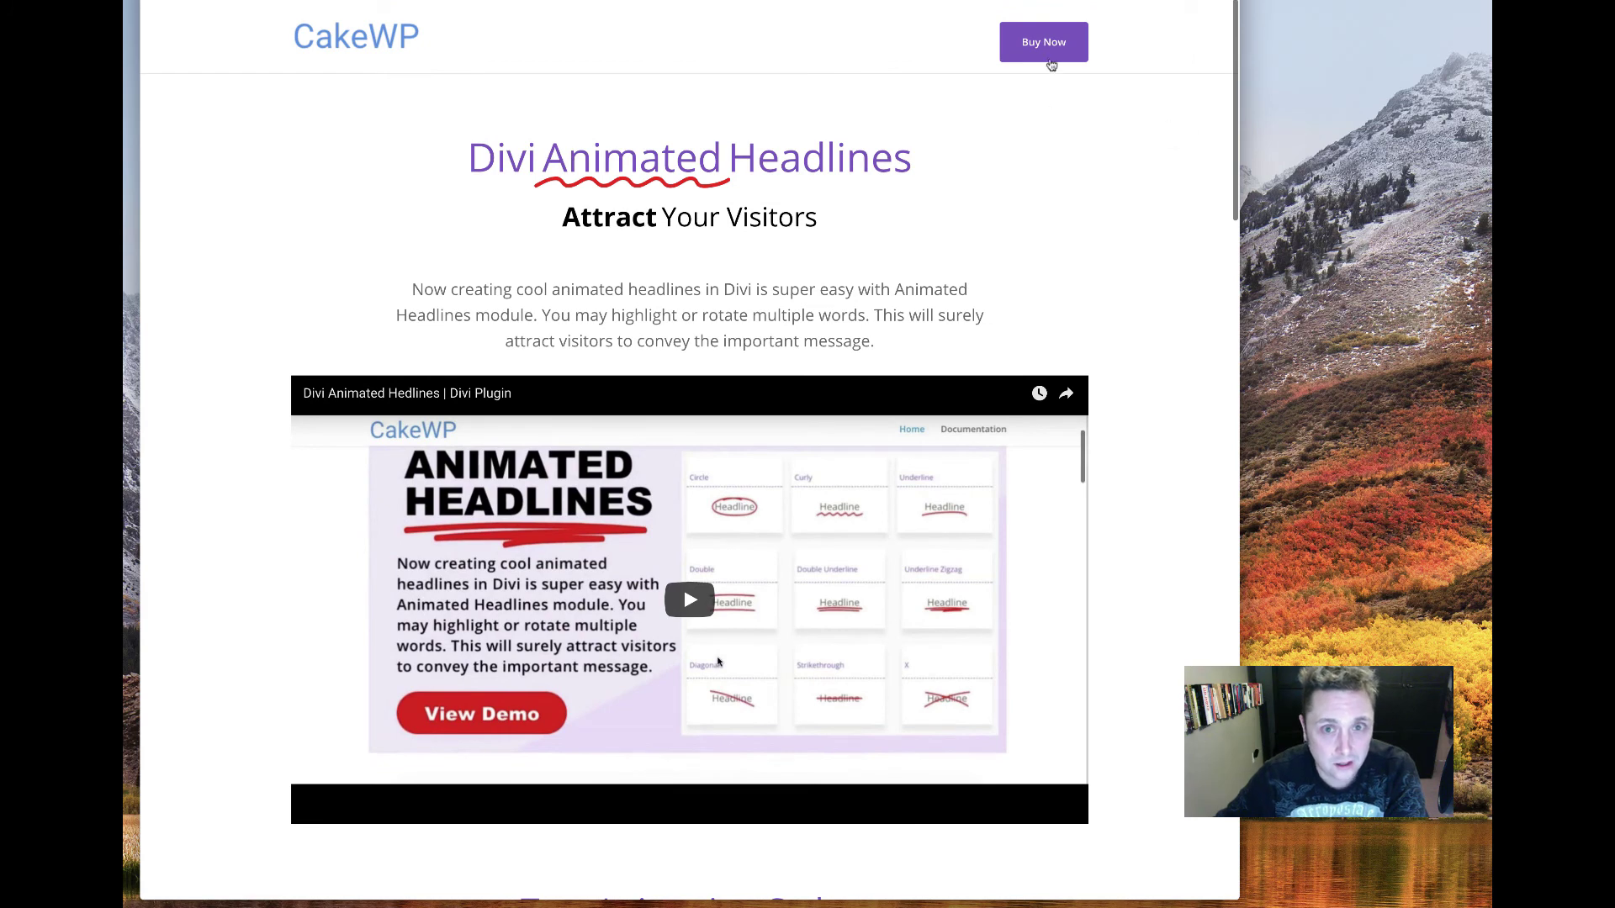
scroll(991, 123, "down", 6)
scroll(988, 126, "down", 13)
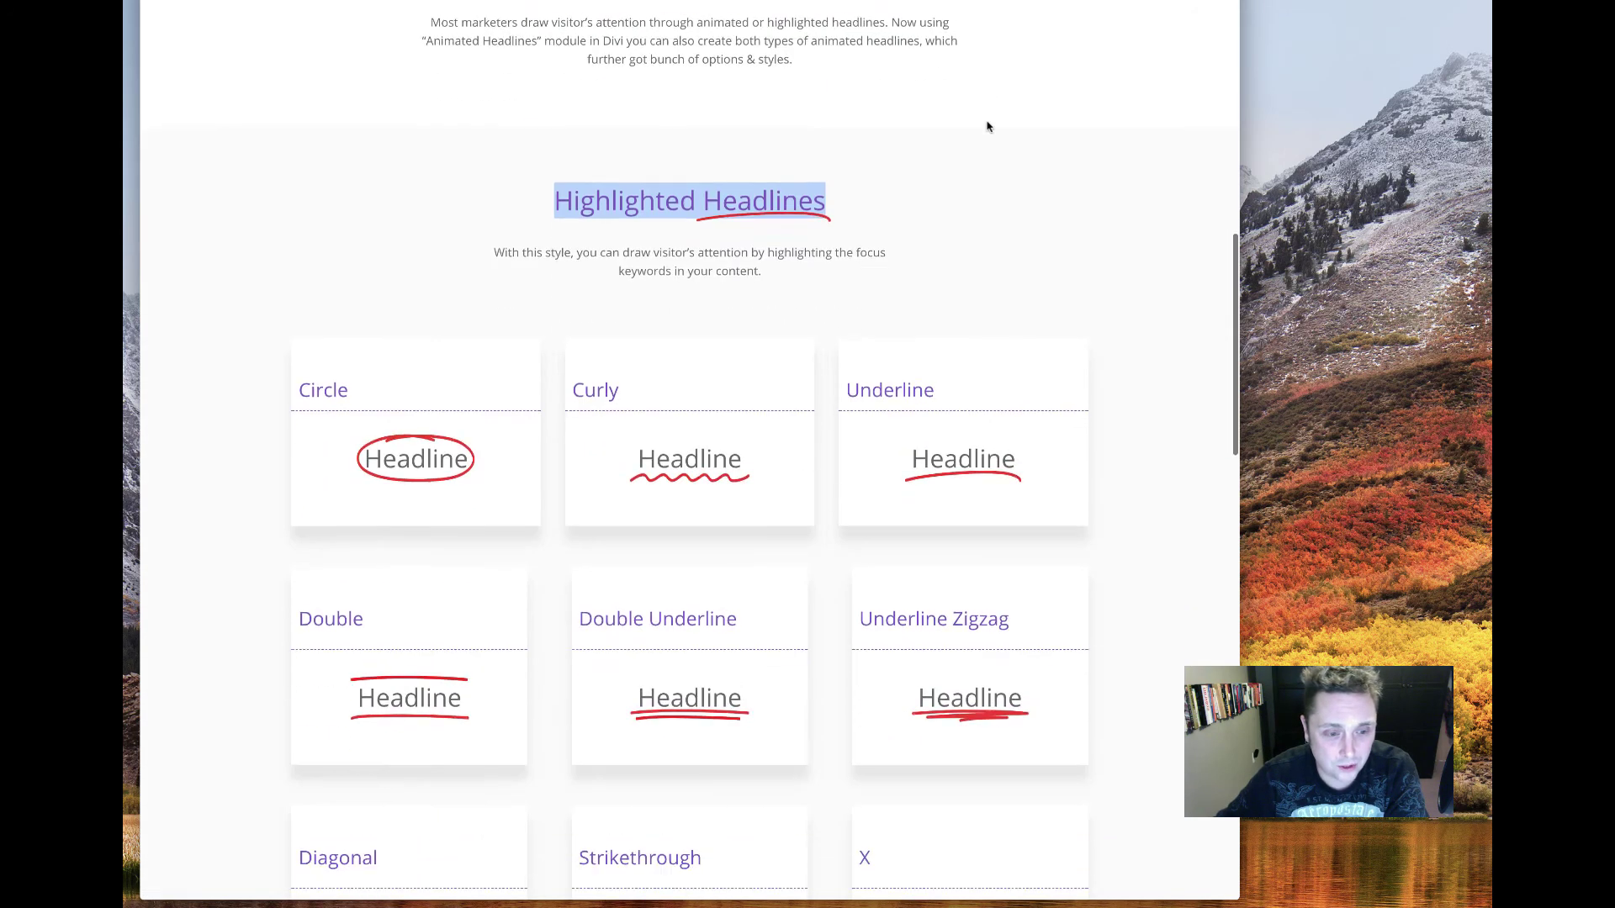
scroll(989, 127, "down", 3)
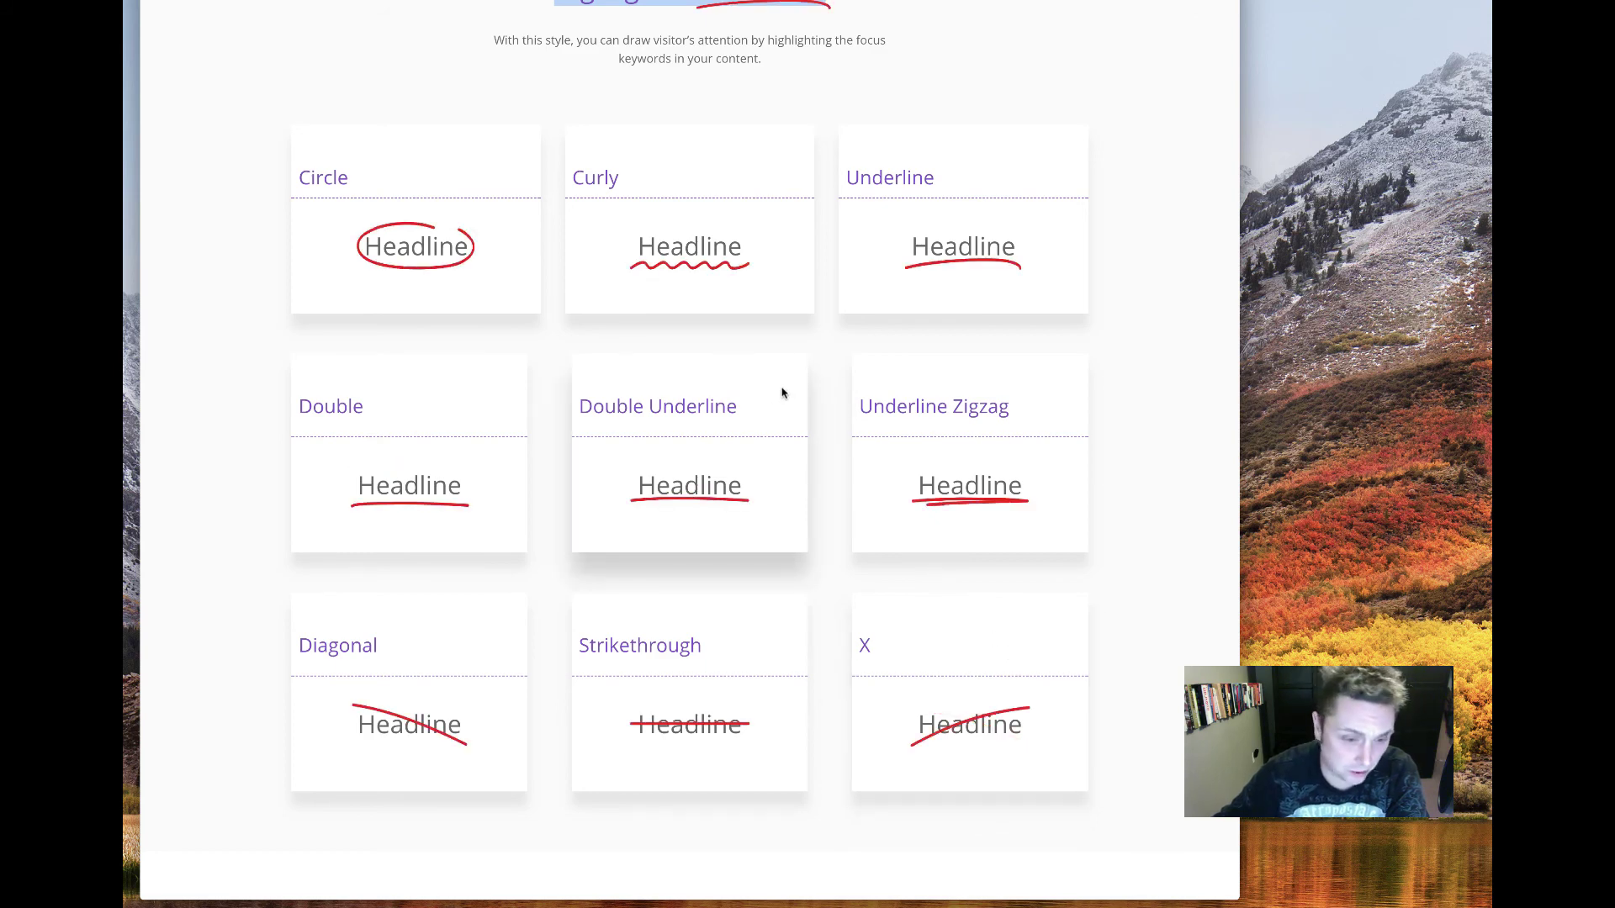
scroll(559, 391, "up", 3)
scroll(556, 391, "up", 4)
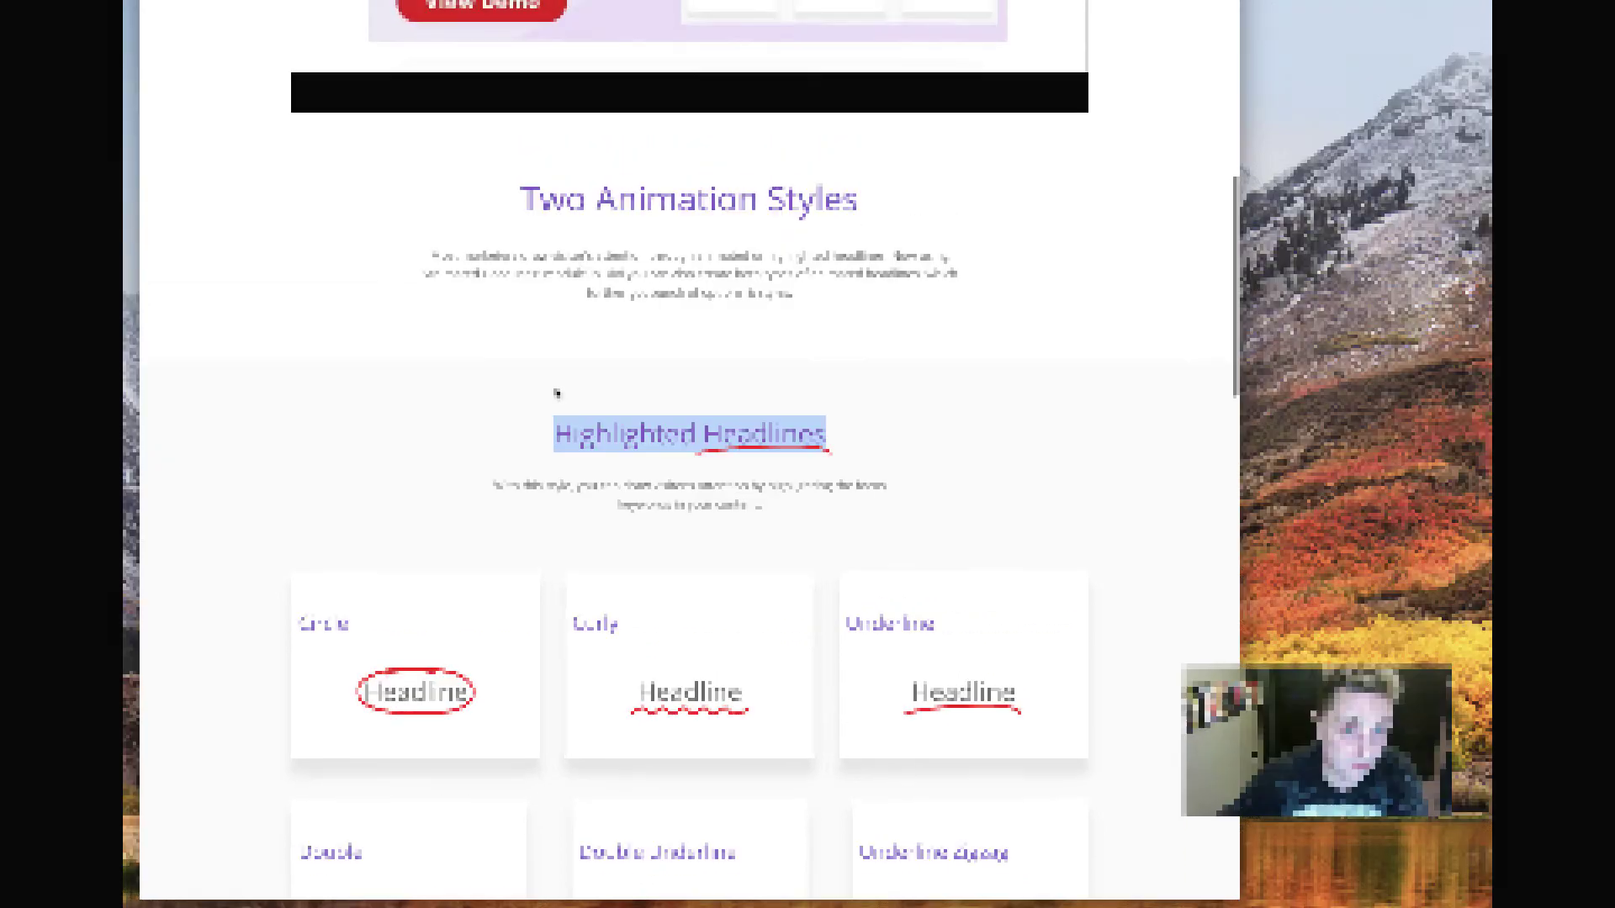